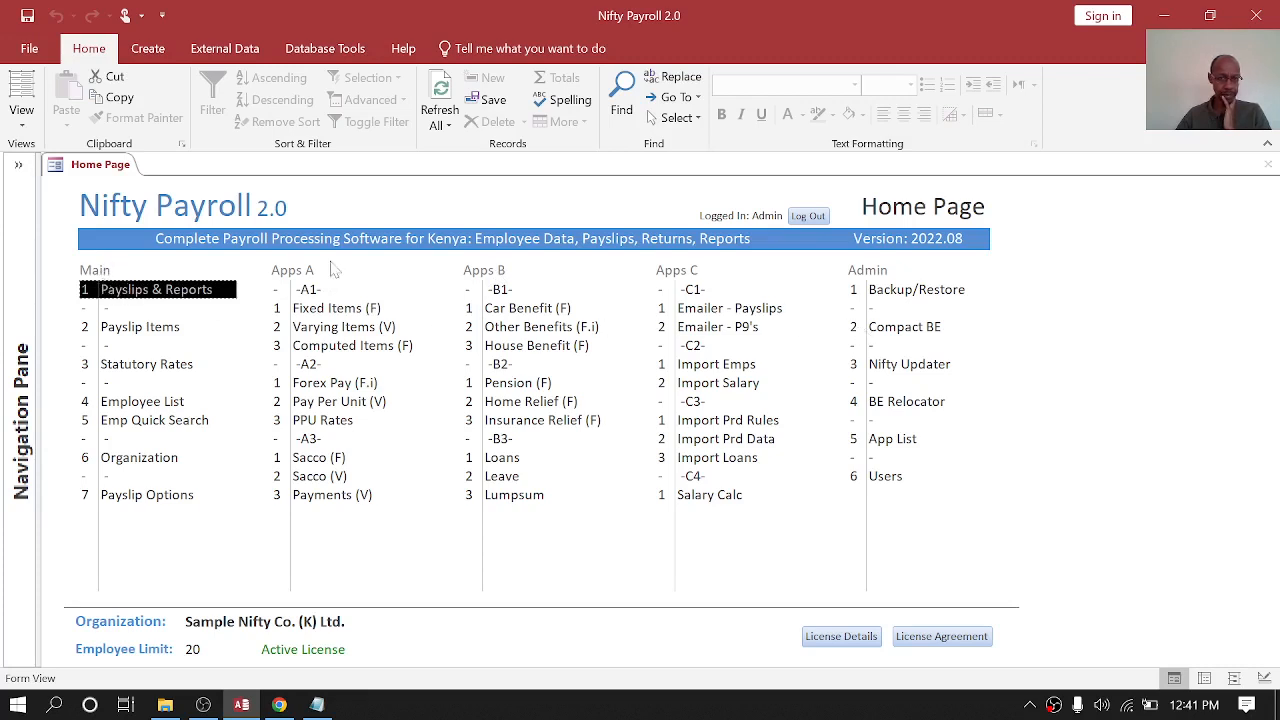
Step: Survey the main groups of the home page: Main, Apps A, Apps B, Apps C and Admin
left_click(145, 330)
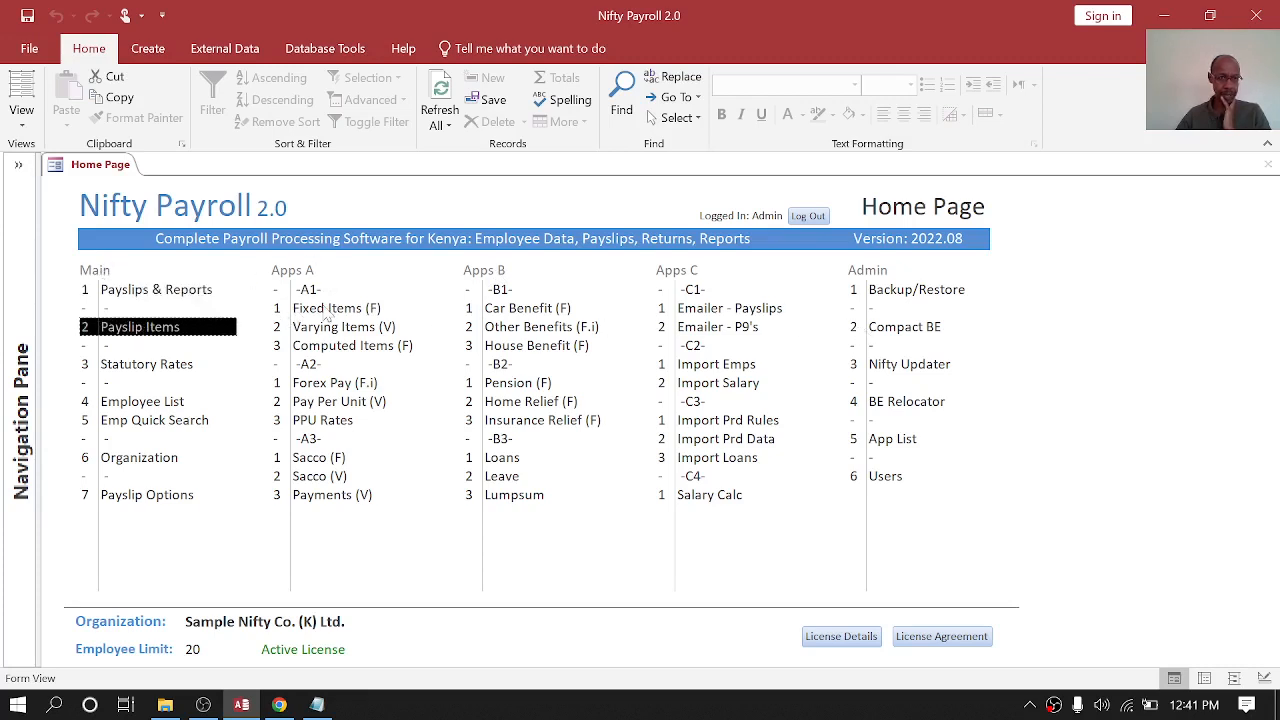
left_click(329, 312)
left_click(515, 312)
left_click(726, 312)
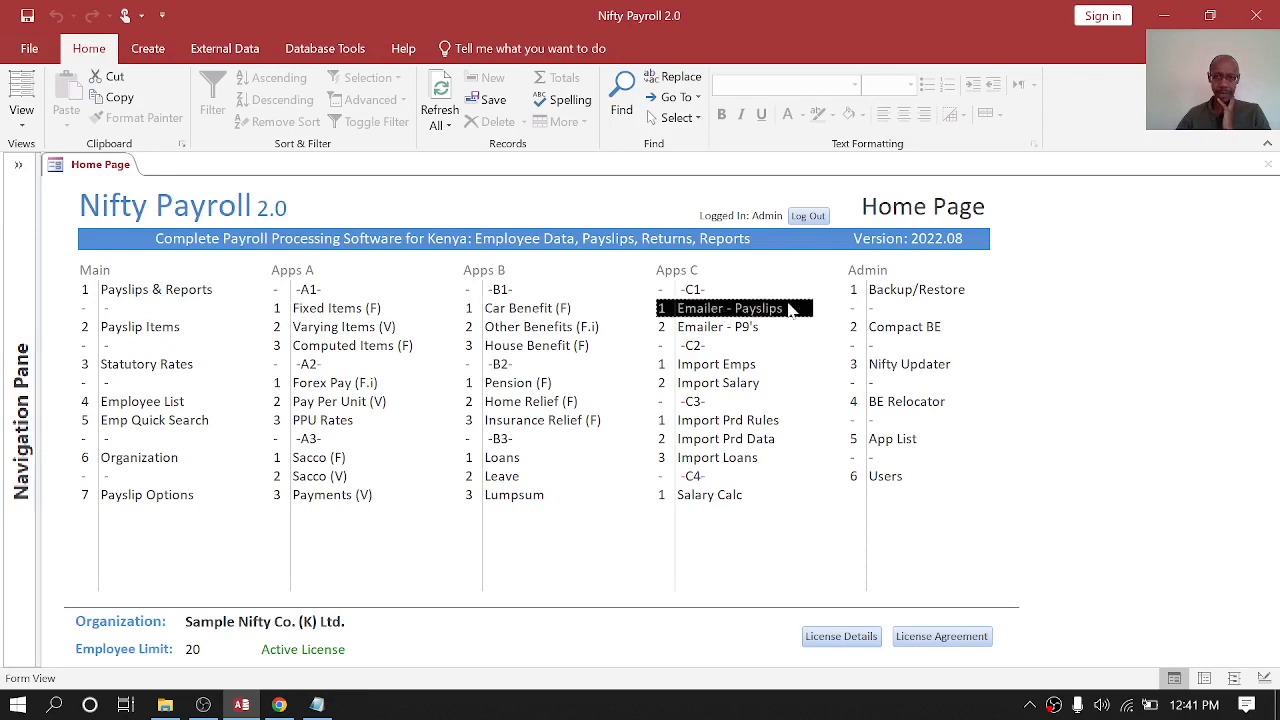
left_click(901, 294)
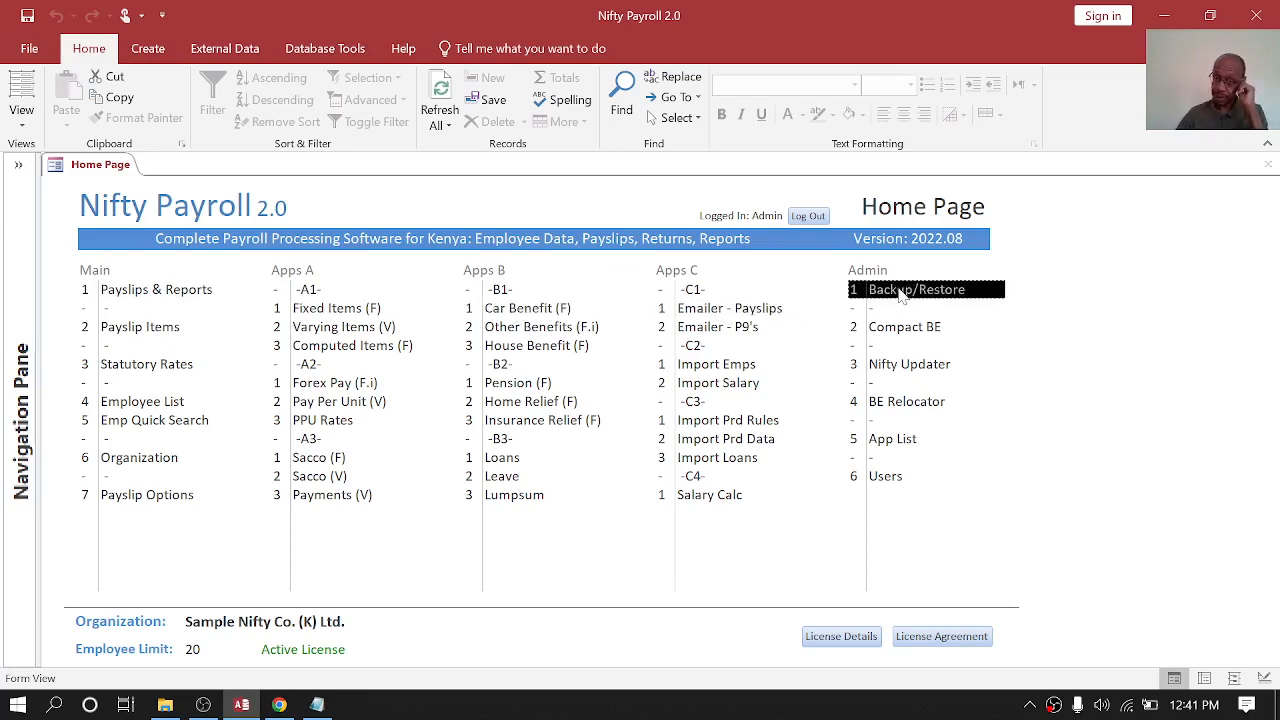
Step: Go through the Main group's entries from Payslips & Reports and Payslip Items down to Organization and Payslip Options
left_click(165, 290)
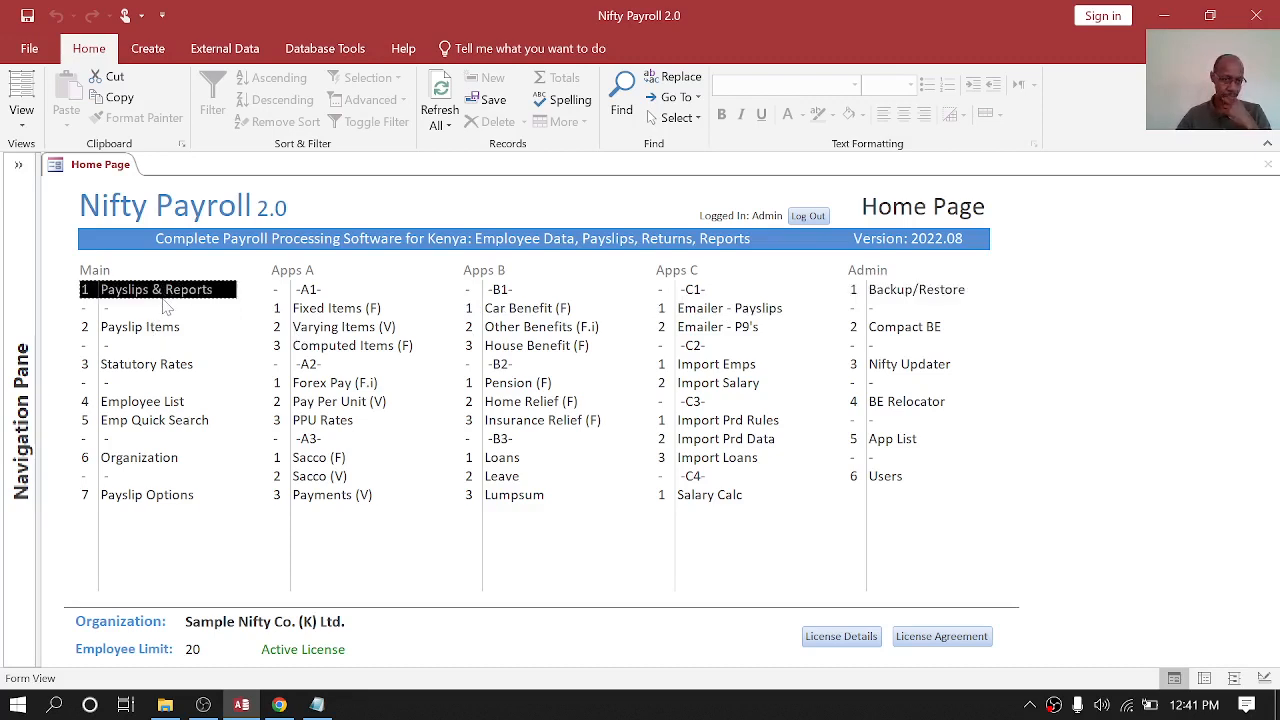
left_click(157, 331)
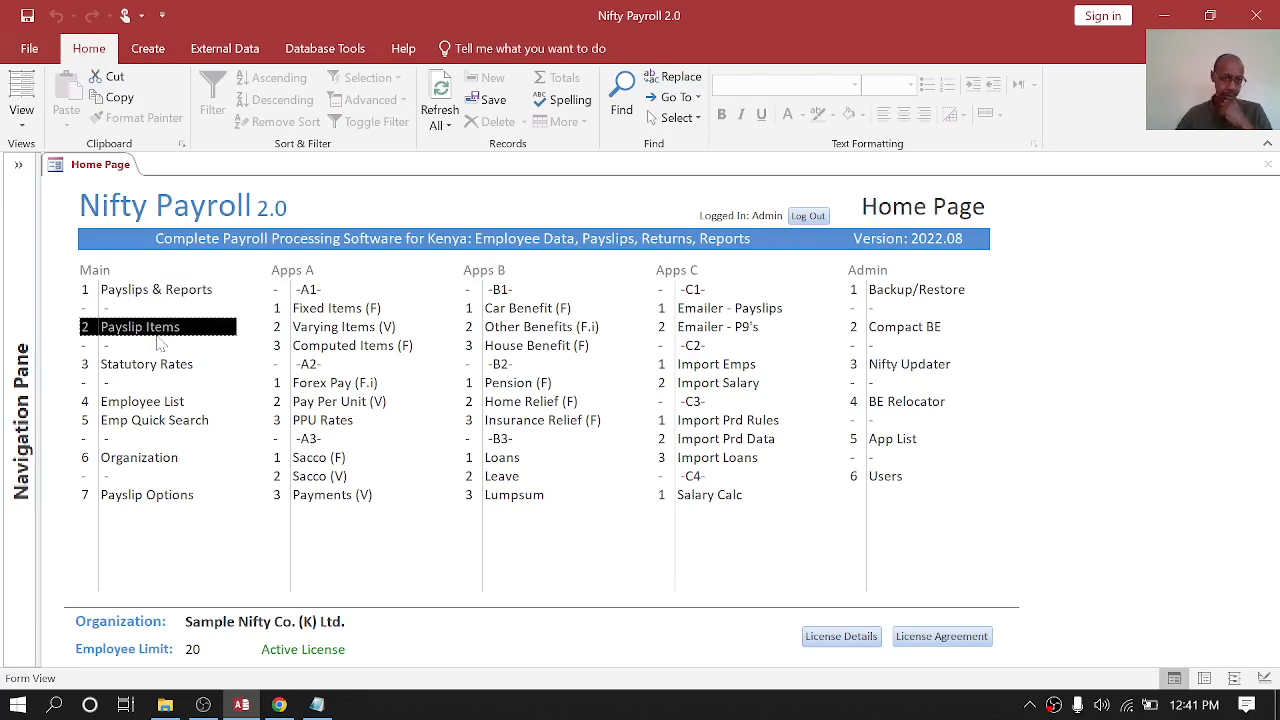
left_click(143, 369)
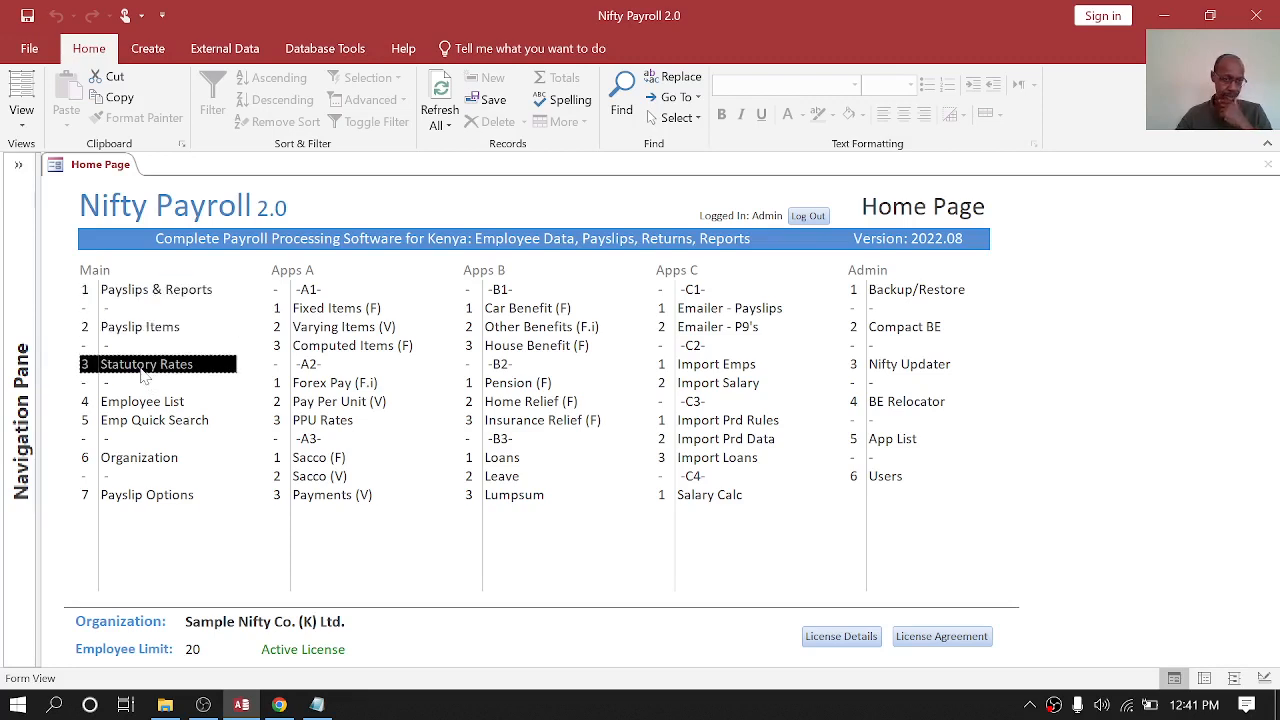
left_click(142, 405)
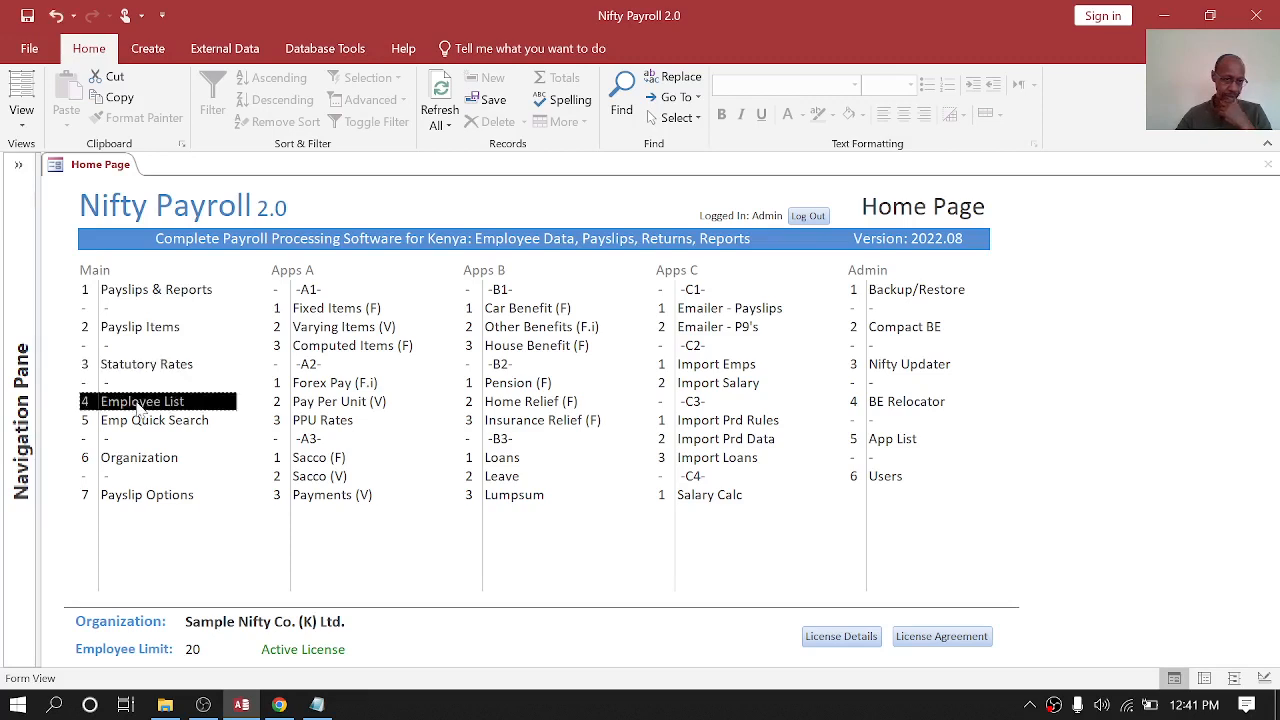
left_click(135, 465)
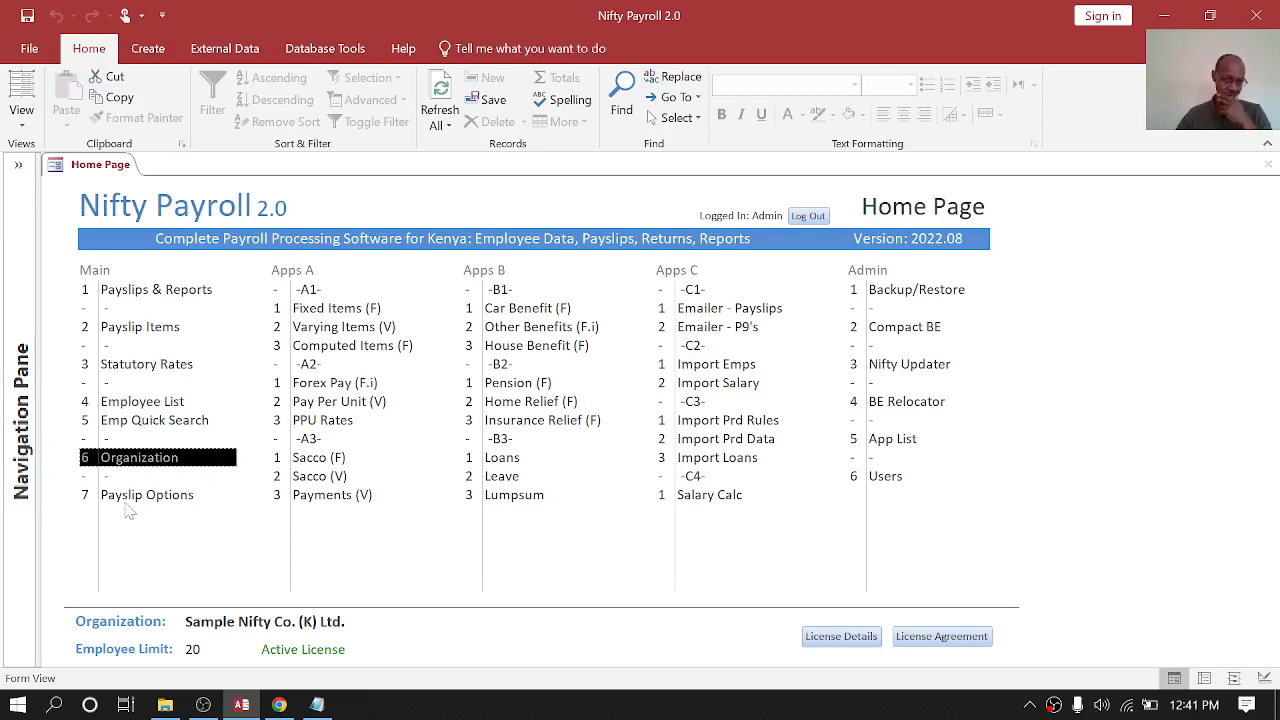
left_click(132, 496)
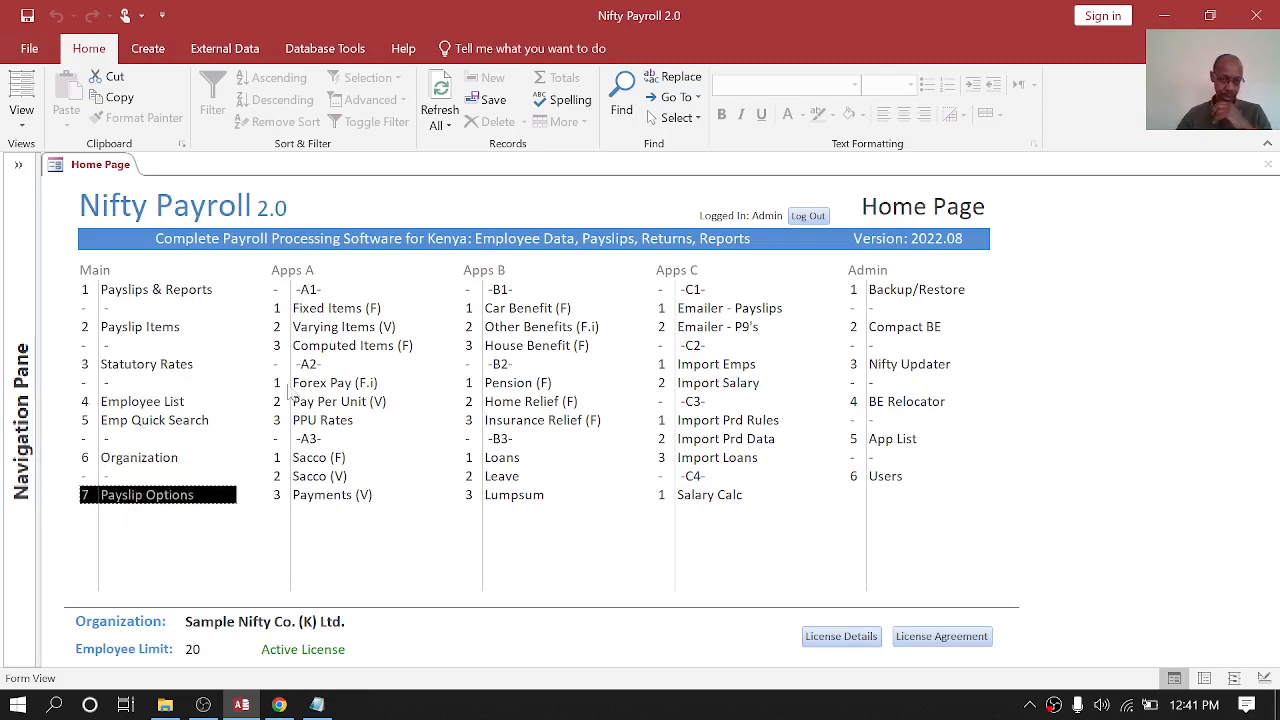
Step: Look over the Apps A and Apps B entries, including Fixed Items, Varying Items, Payments and Car Benefit
left_click(335, 312)
left_click(525, 310)
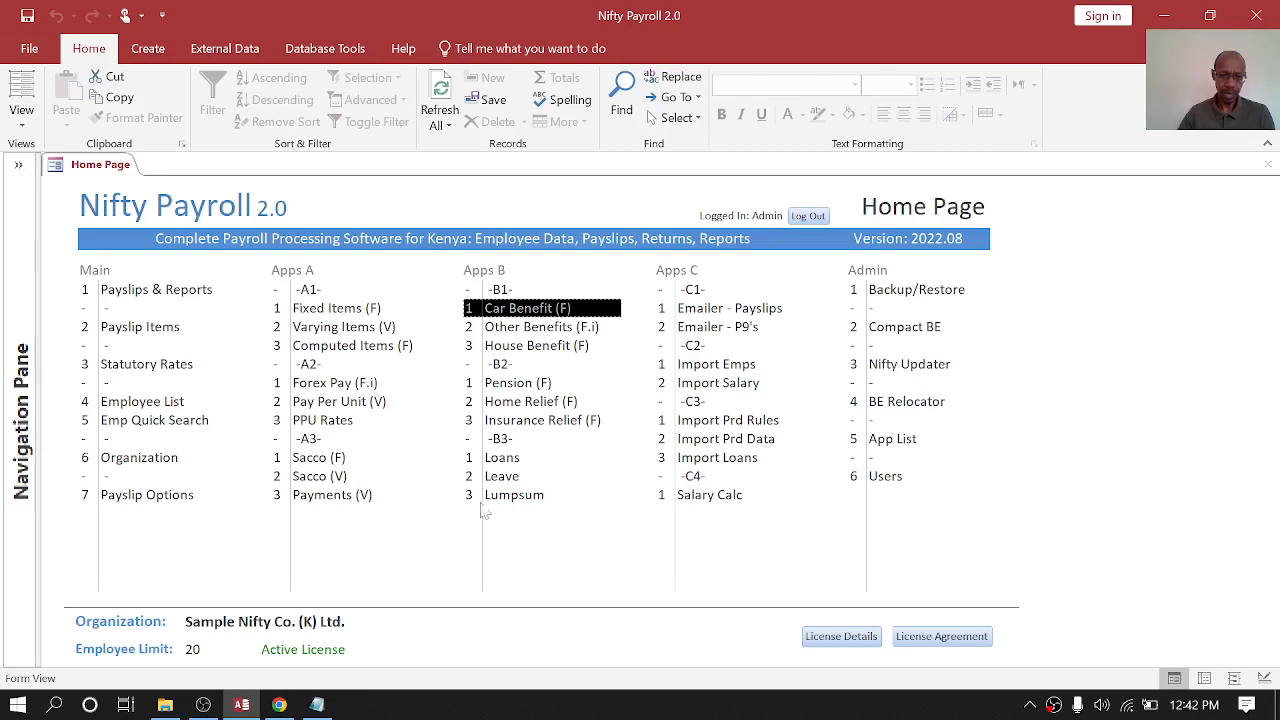
left_click(360, 311)
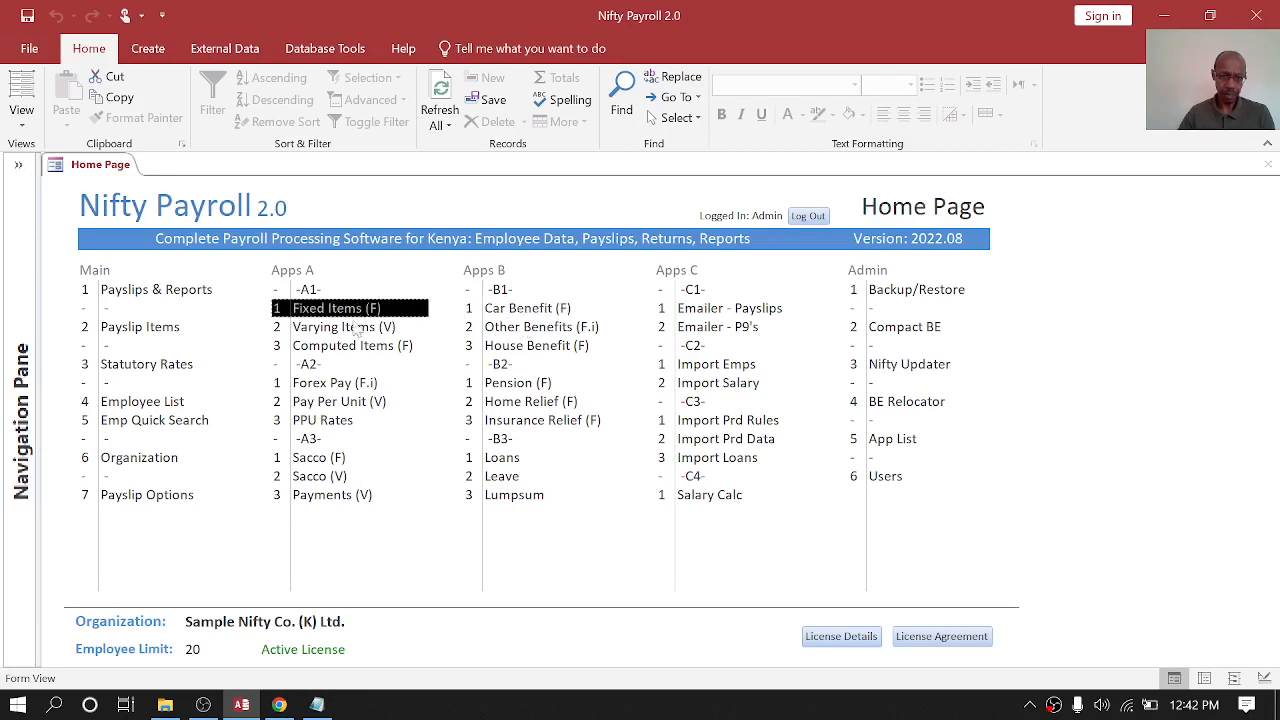
left_click(335, 497)
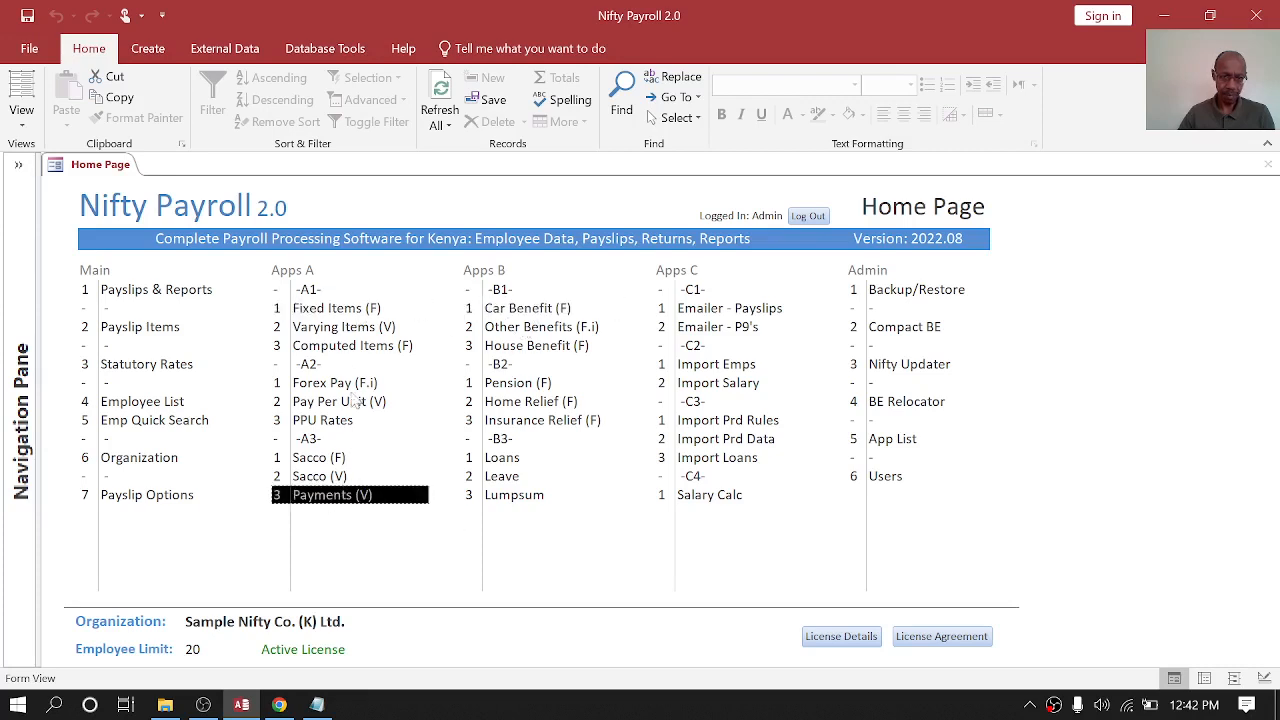
left_click(340, 333)
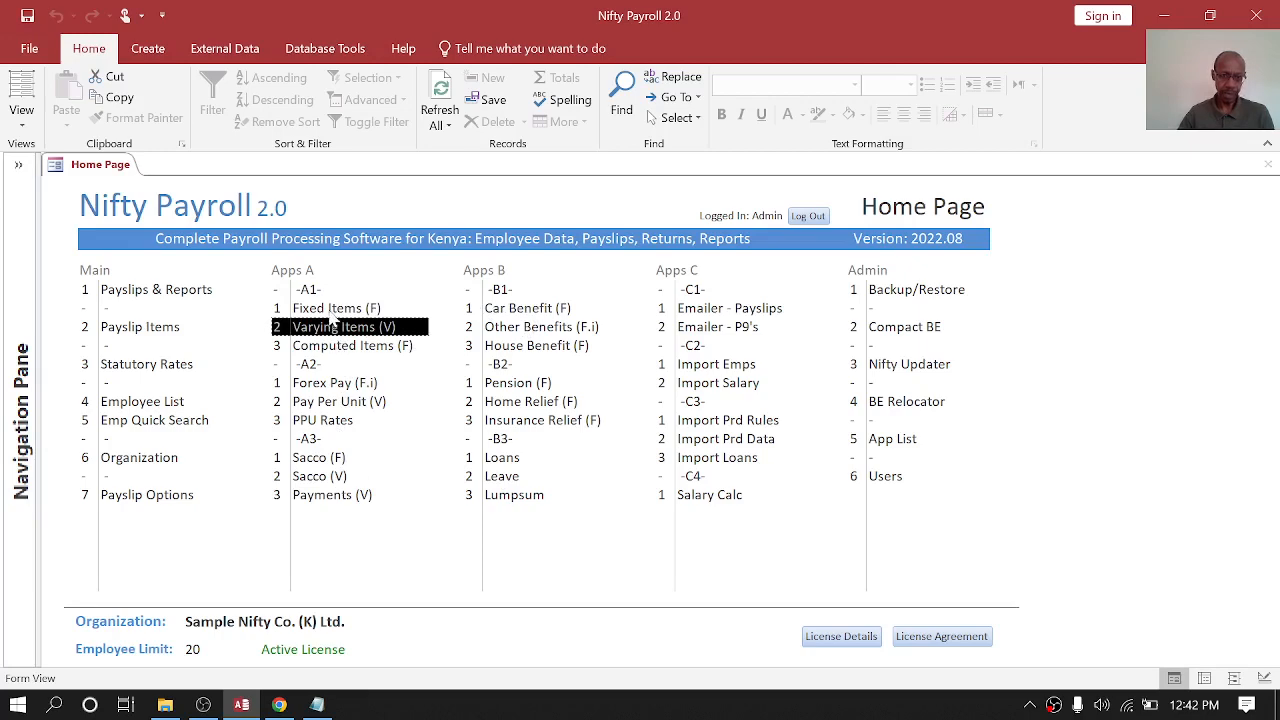
Step: Open Fixed Items, examine the employee, item and start period choices of the first entry, and close the form
left_click(331, 313)
double_click(331, 311)
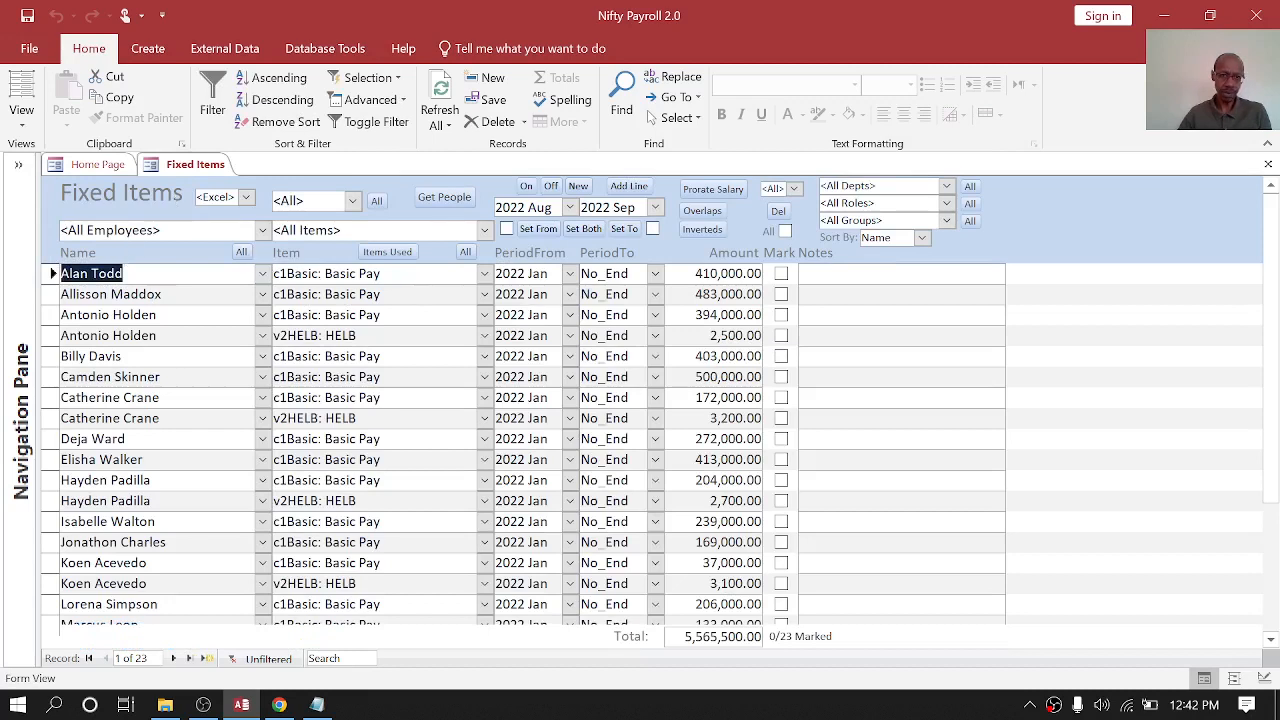
left_click(262, 273)
left_click(262, 273)
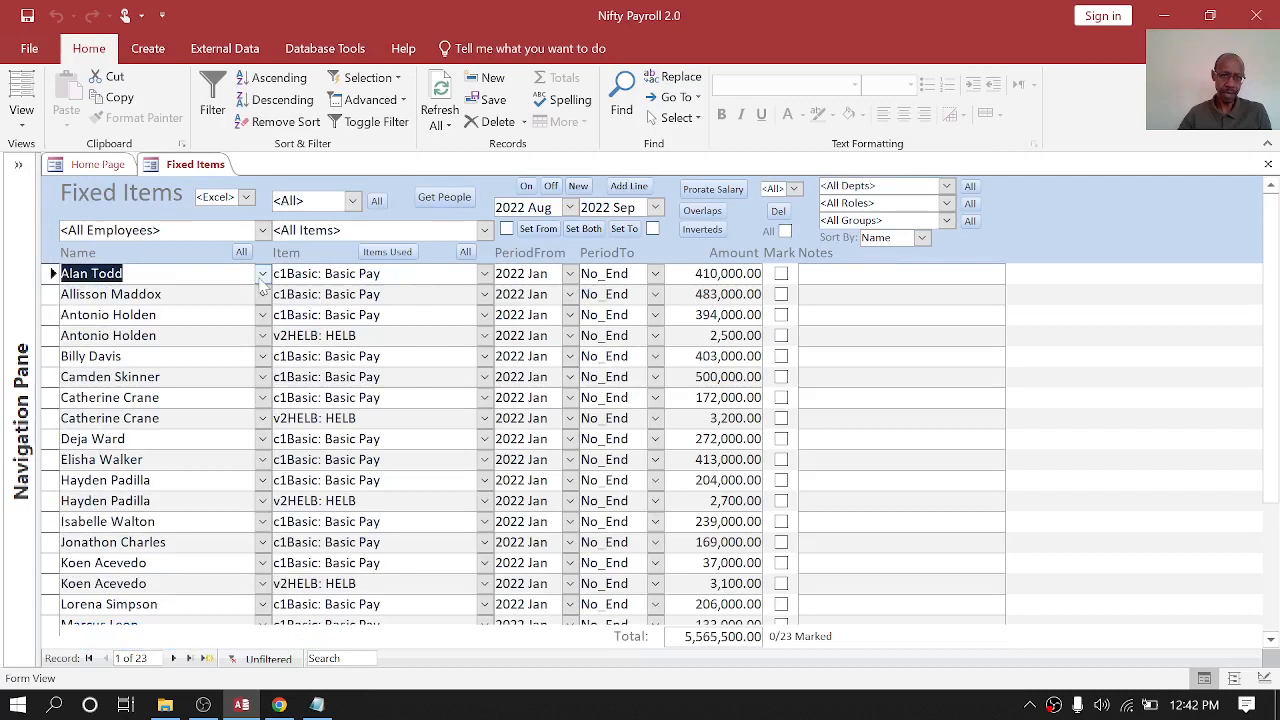
left_click(484, 278)
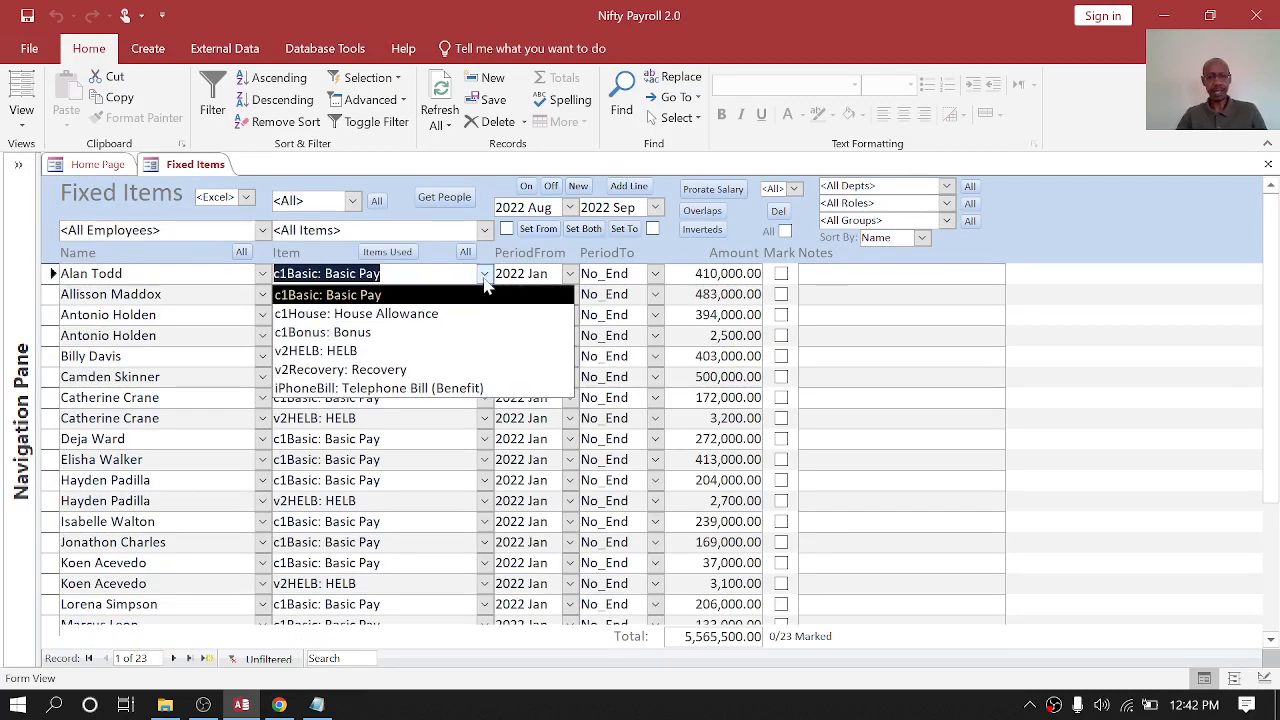
left_click(485, 279)
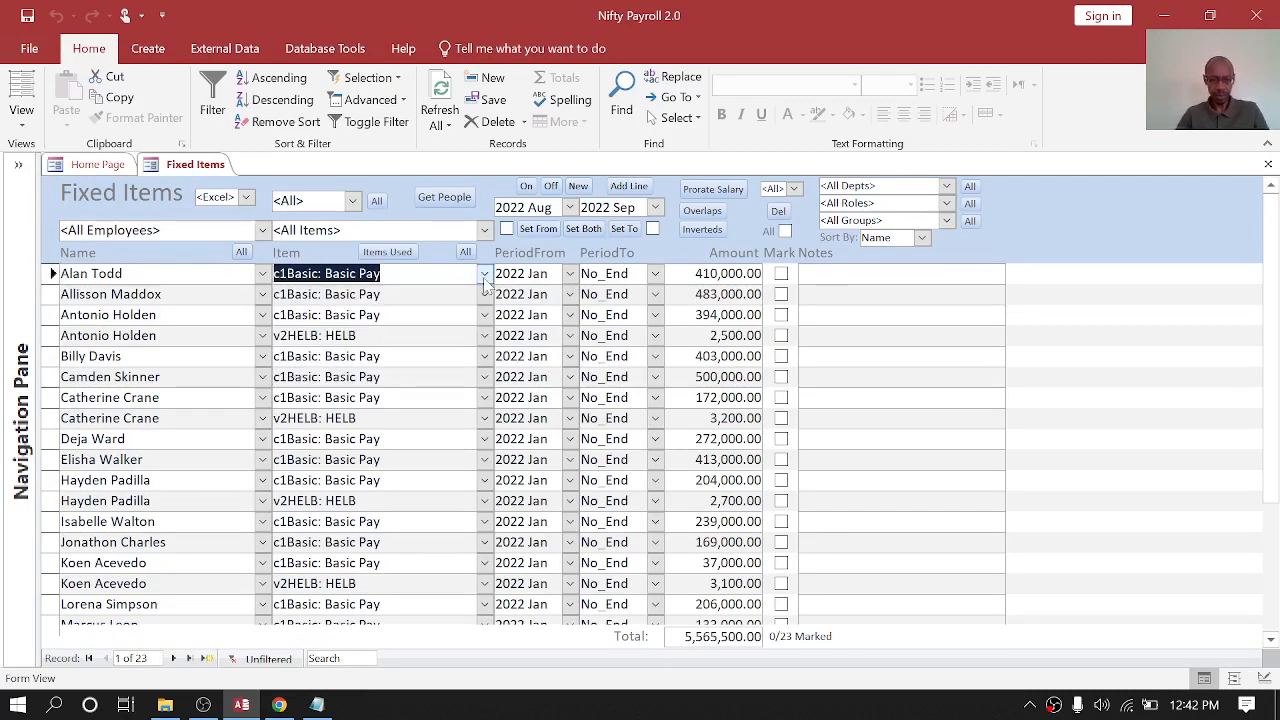
left_click(570, 280)
left_click(570, 280)
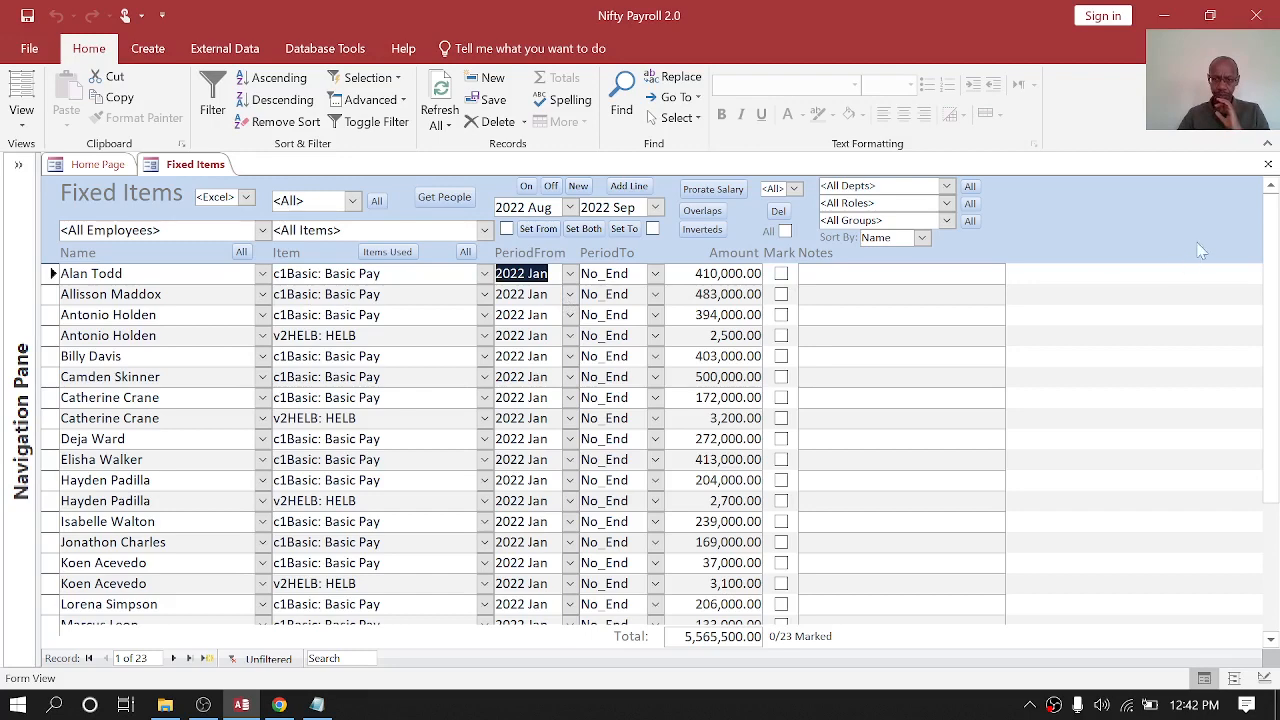
left_click(1268, 166)
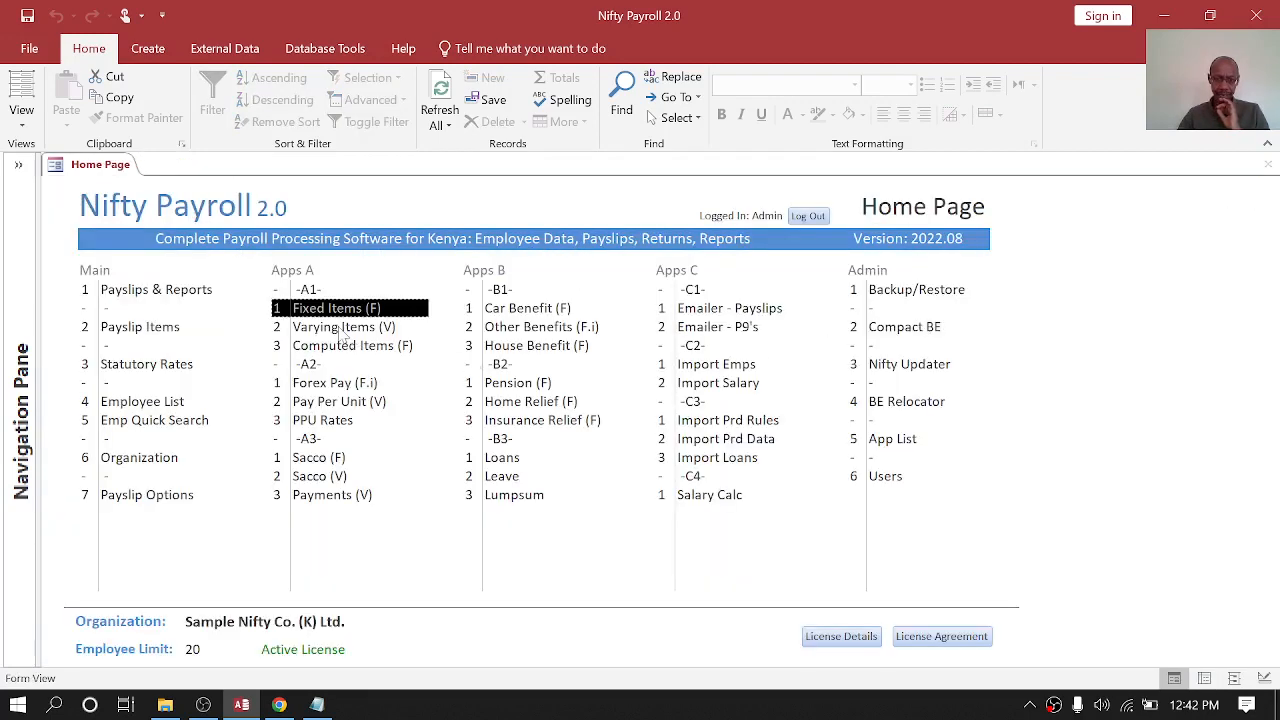
Step: Open Varying Items, show the entries for all periods, compare them with Fixed Items, and close both forms
left_click(340, 330)
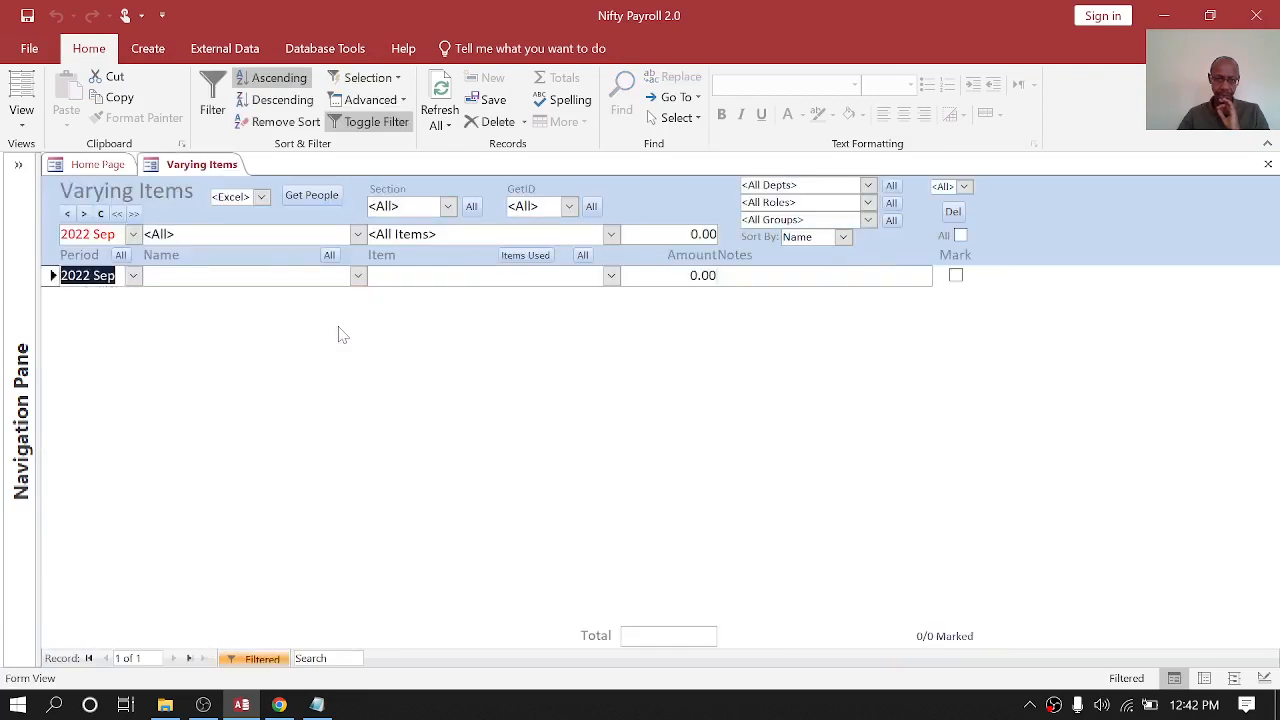
left_click(122, 256)
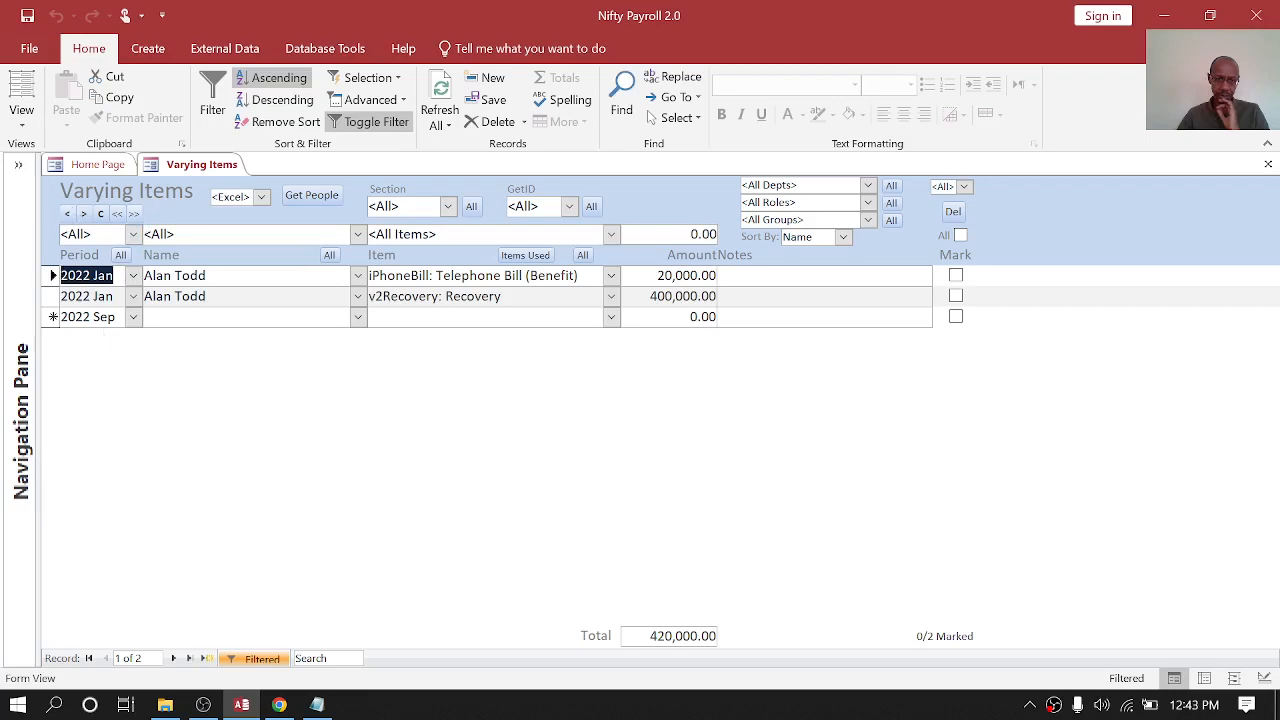
left_click(100, 165)
left_click(322, 309)
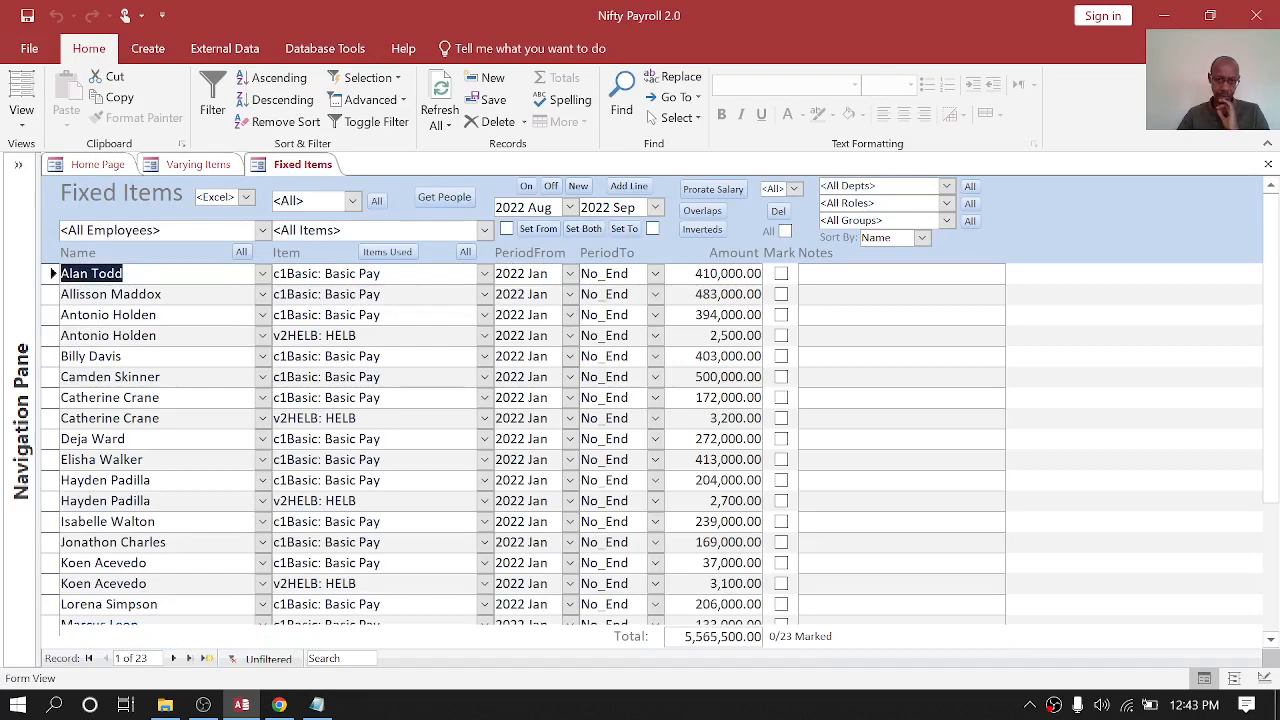
left_click(1268, 164)
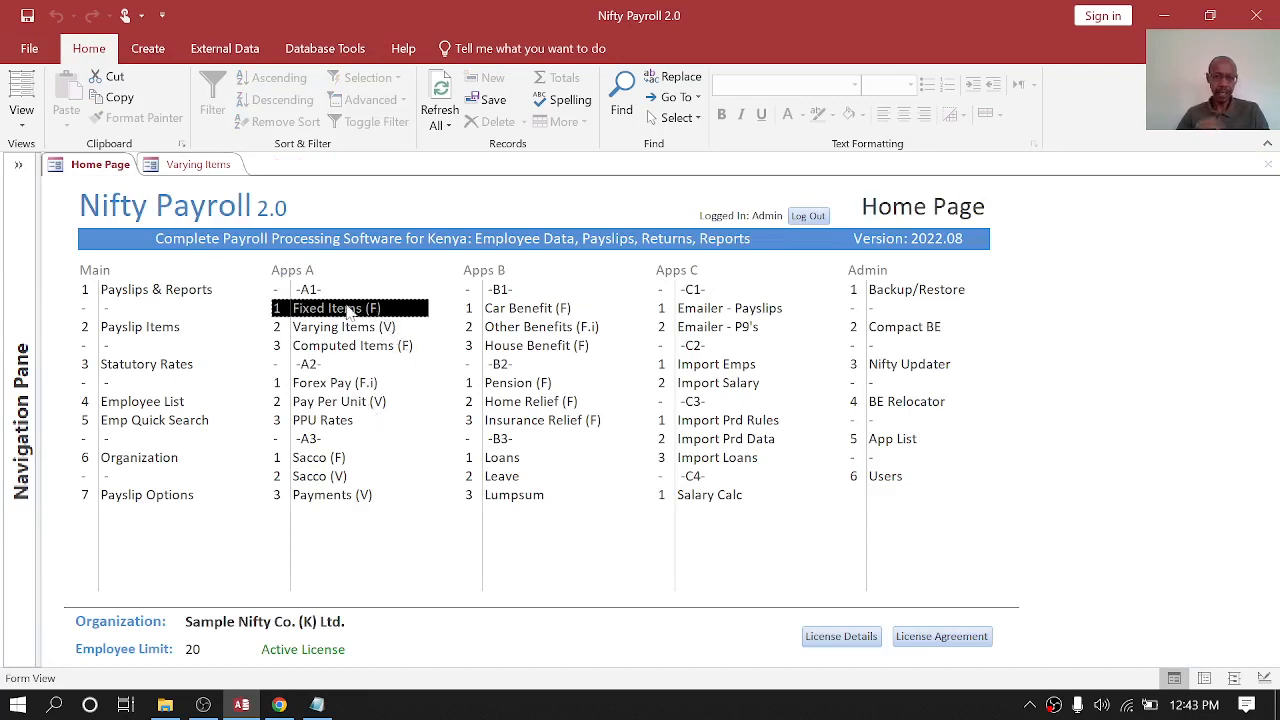
left_click(209, 168)
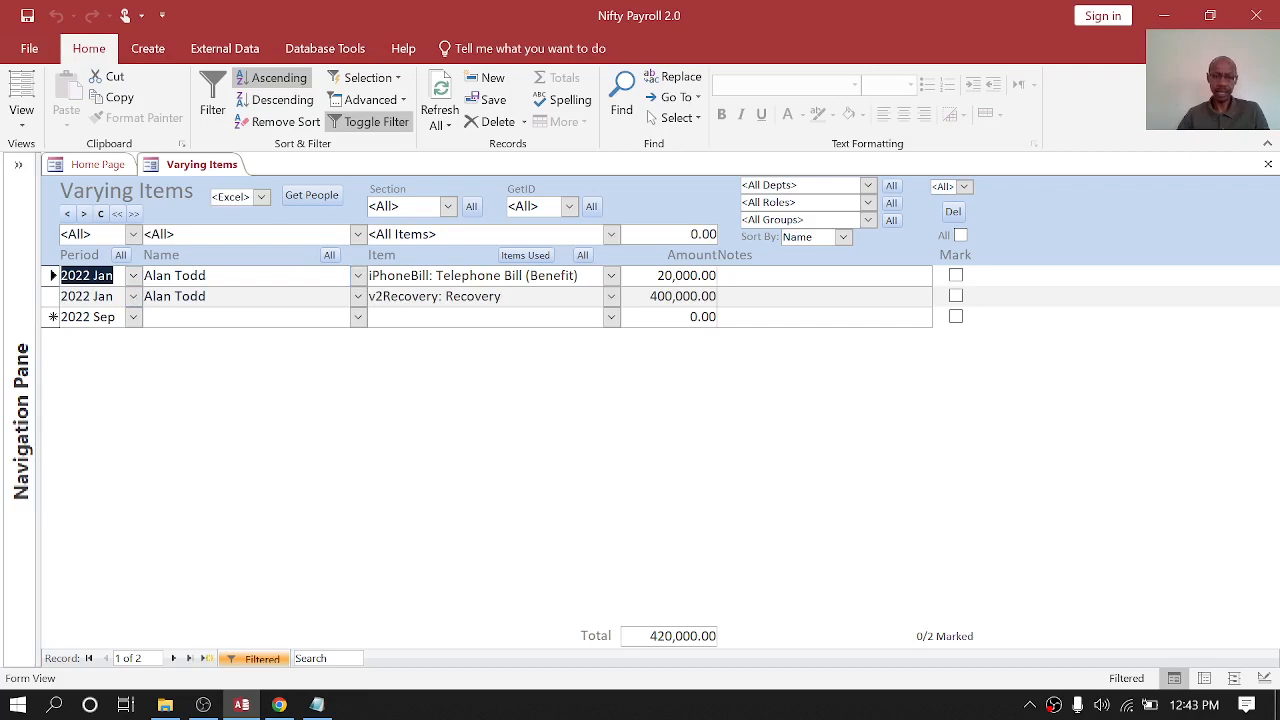
left_click(1268, 164)
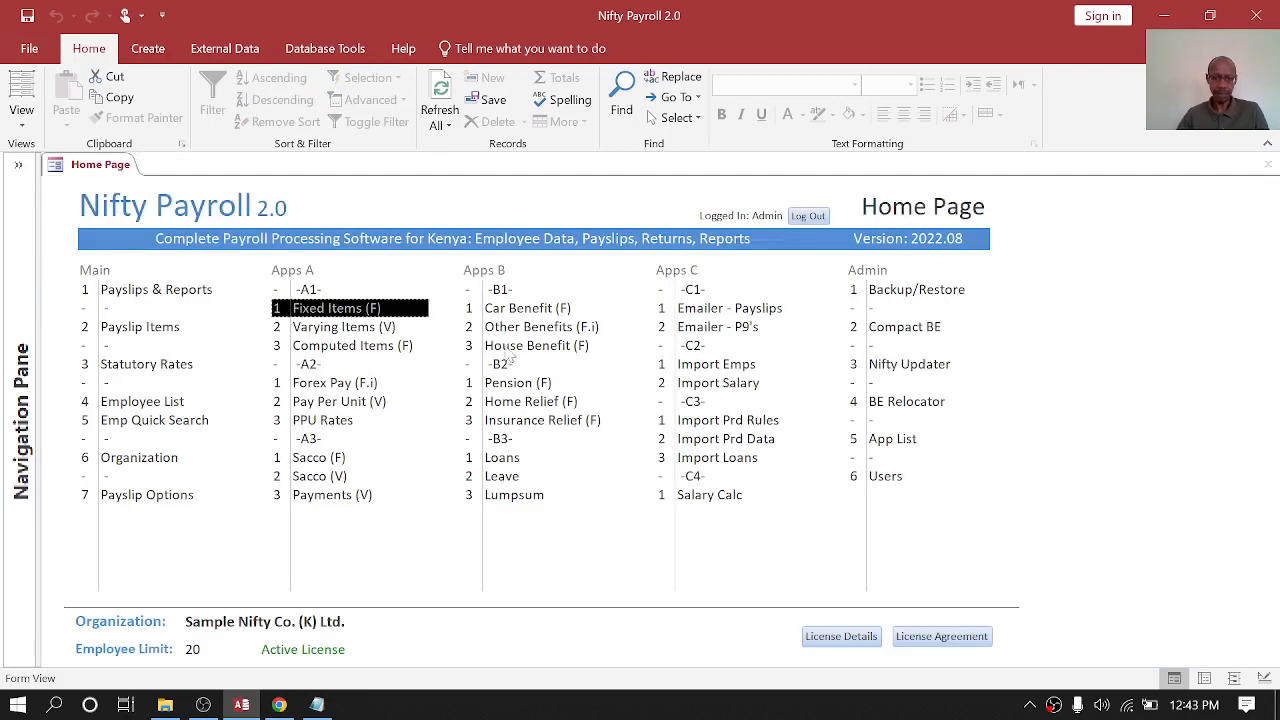
Step: Open Computed Items, examine the formulas used to compute pay items, and close both forms
left_click(322, 327)
left_click(328, 347)
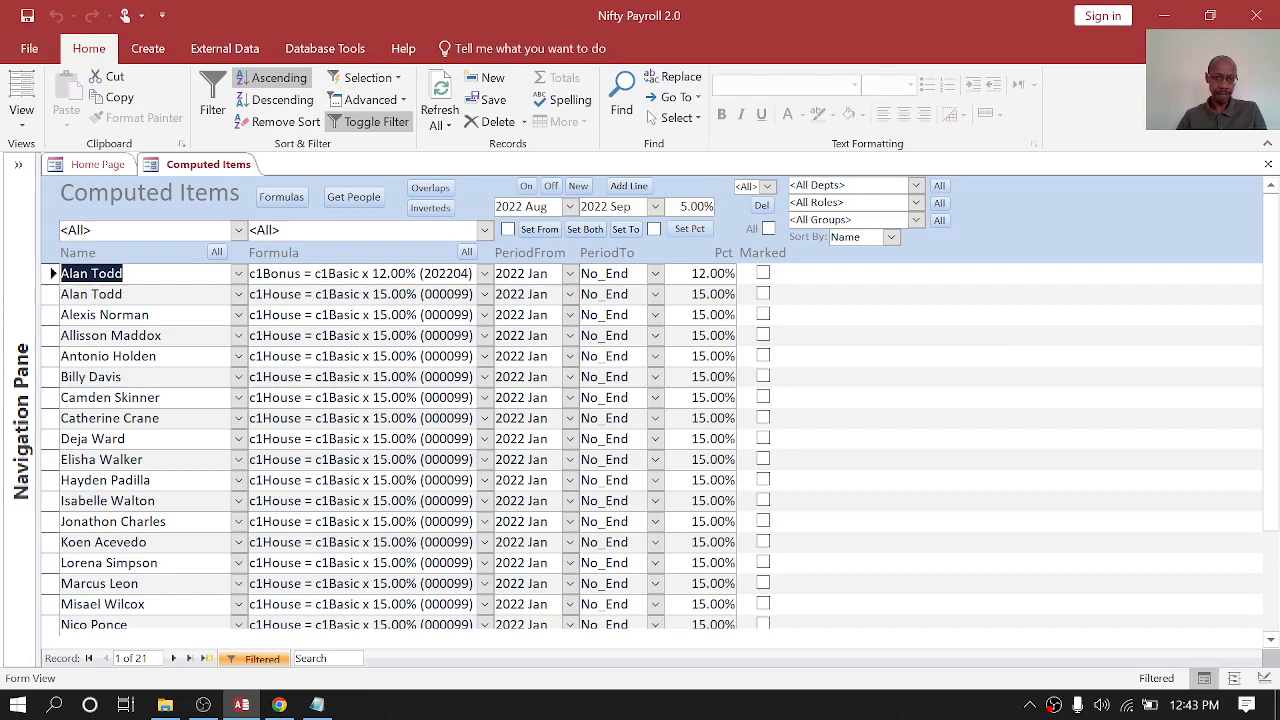
left_click(281, 196)
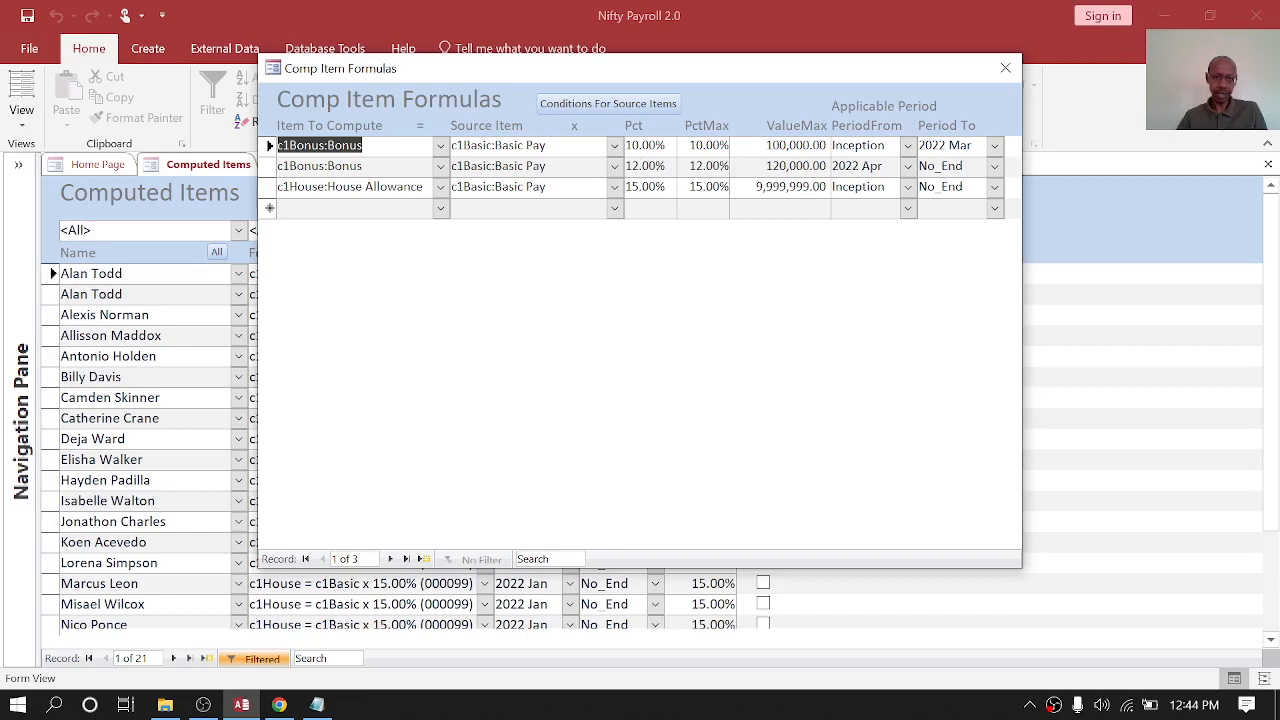
left_click(1005, 68)
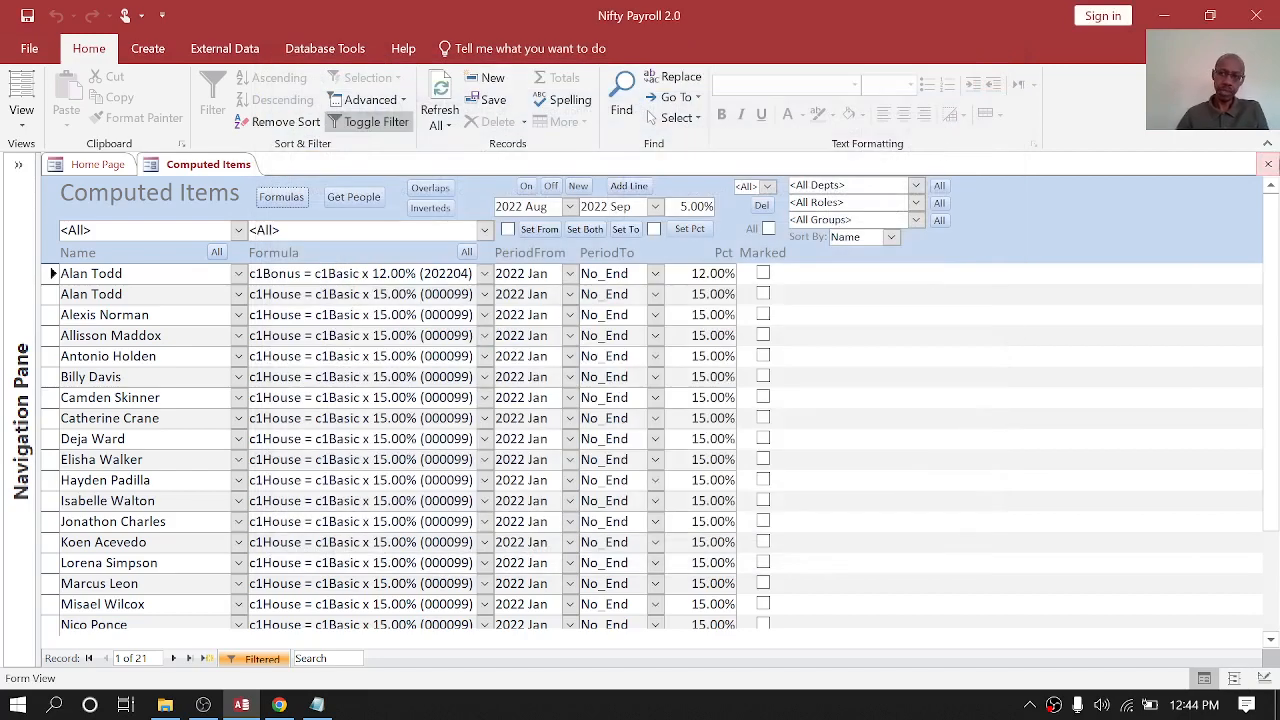
left_click(1268, 164)
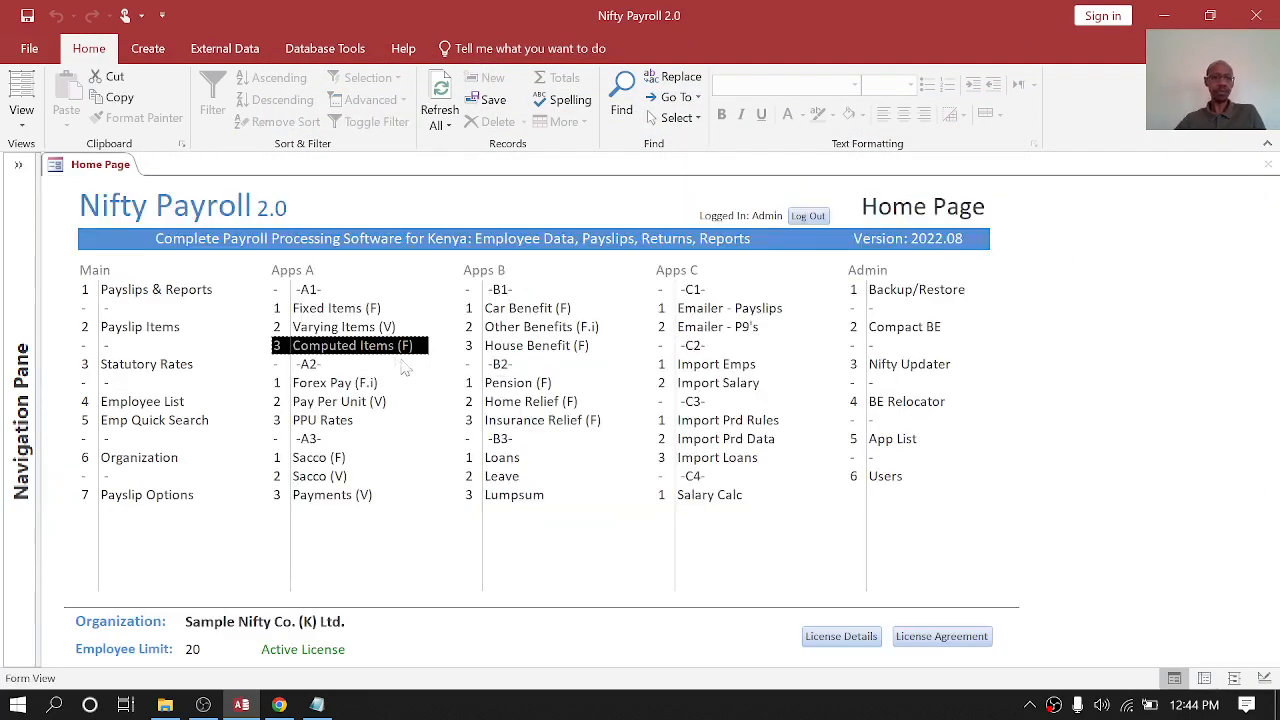
Step: Open Forex Pay, review the existing entry's currency and type options, and enable its Forex NetCash option
left_click(324, 384)
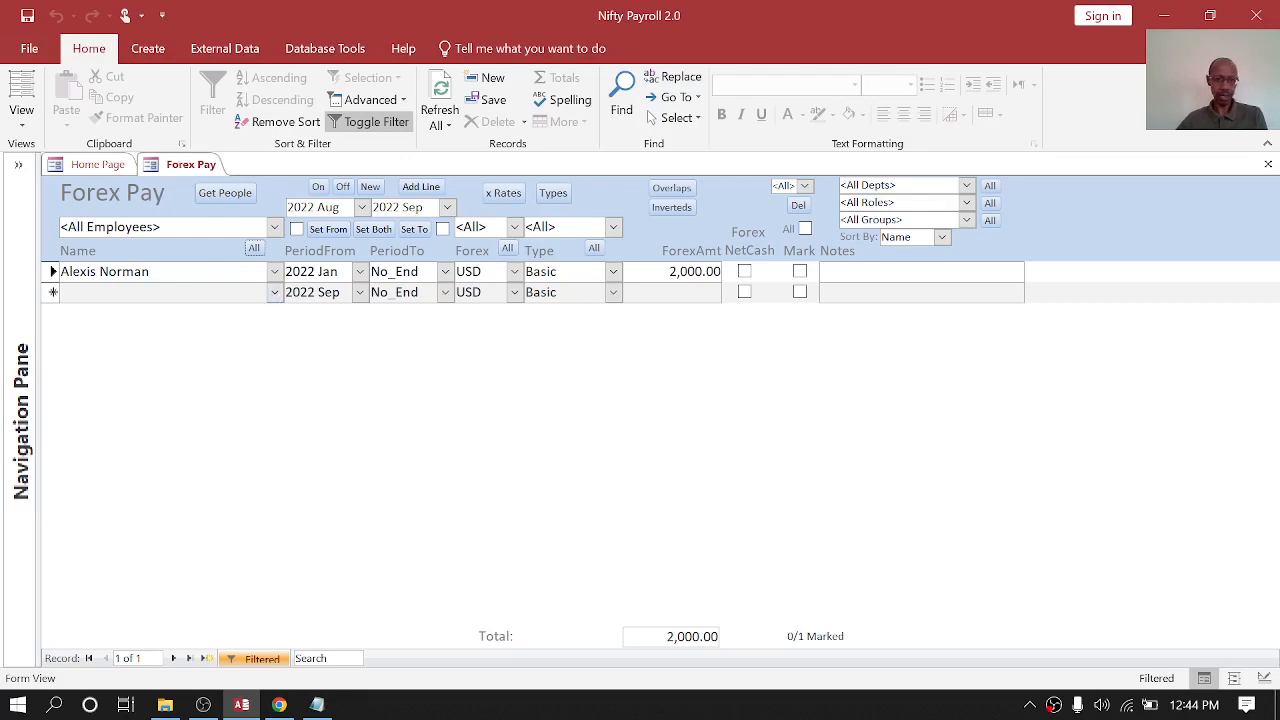
left_click(514, 273)
left_click(518, 287)
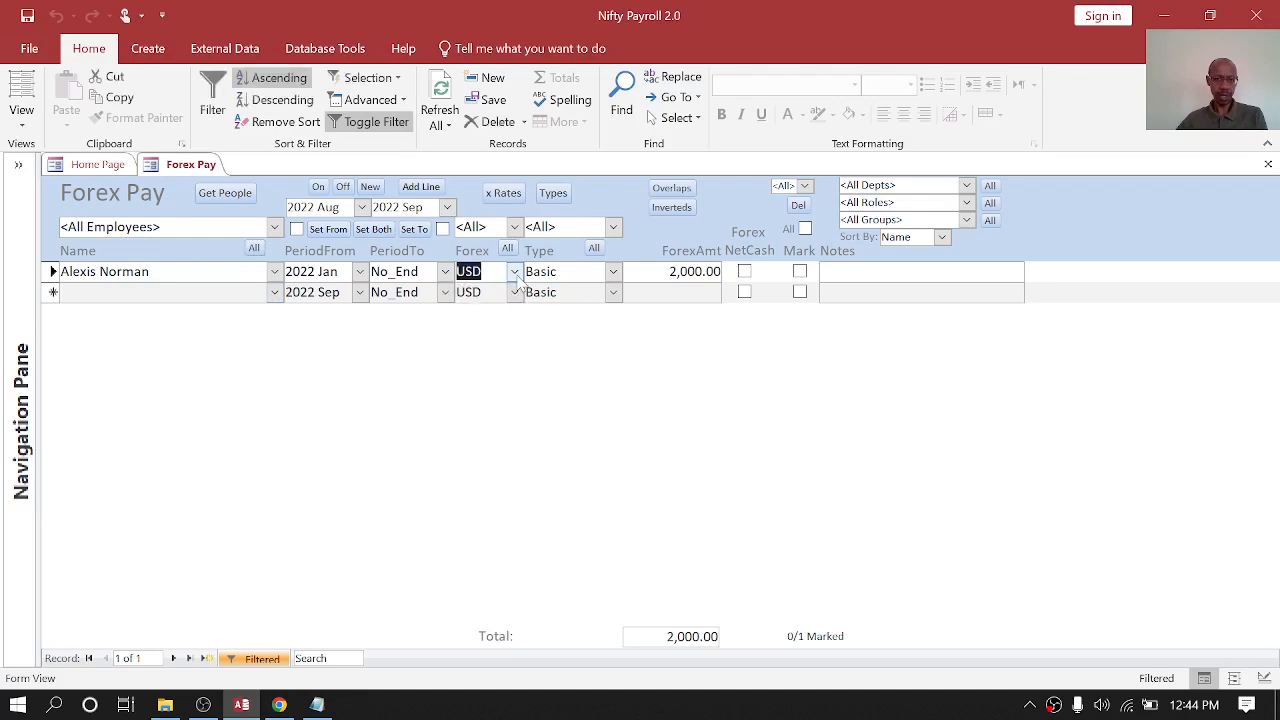
left_click(614, 278)
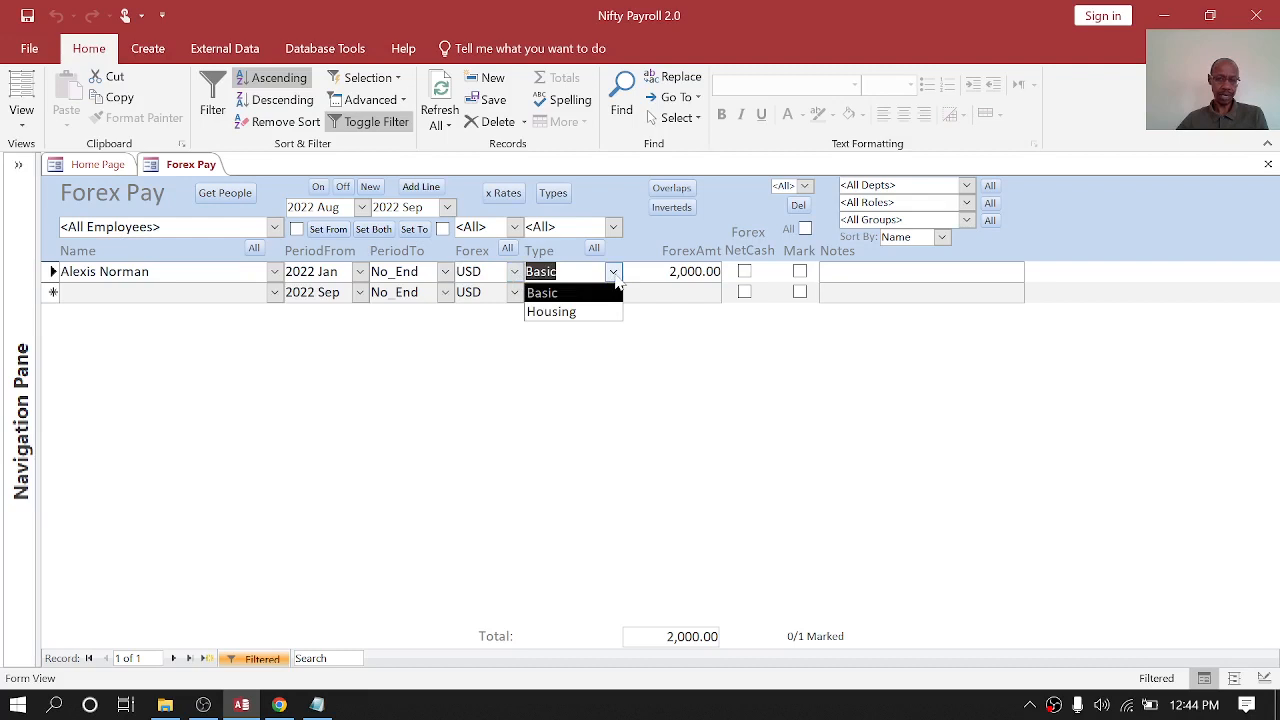
left_click(617, 284)
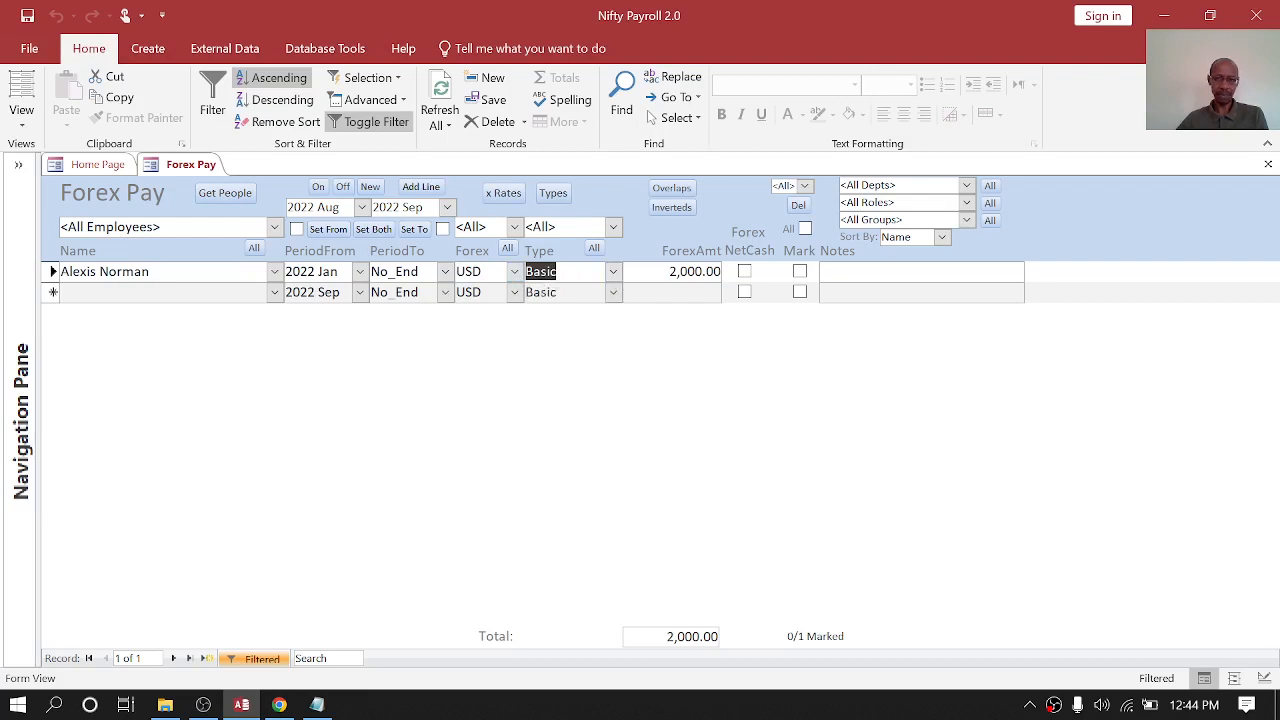
left_click(670, 271)
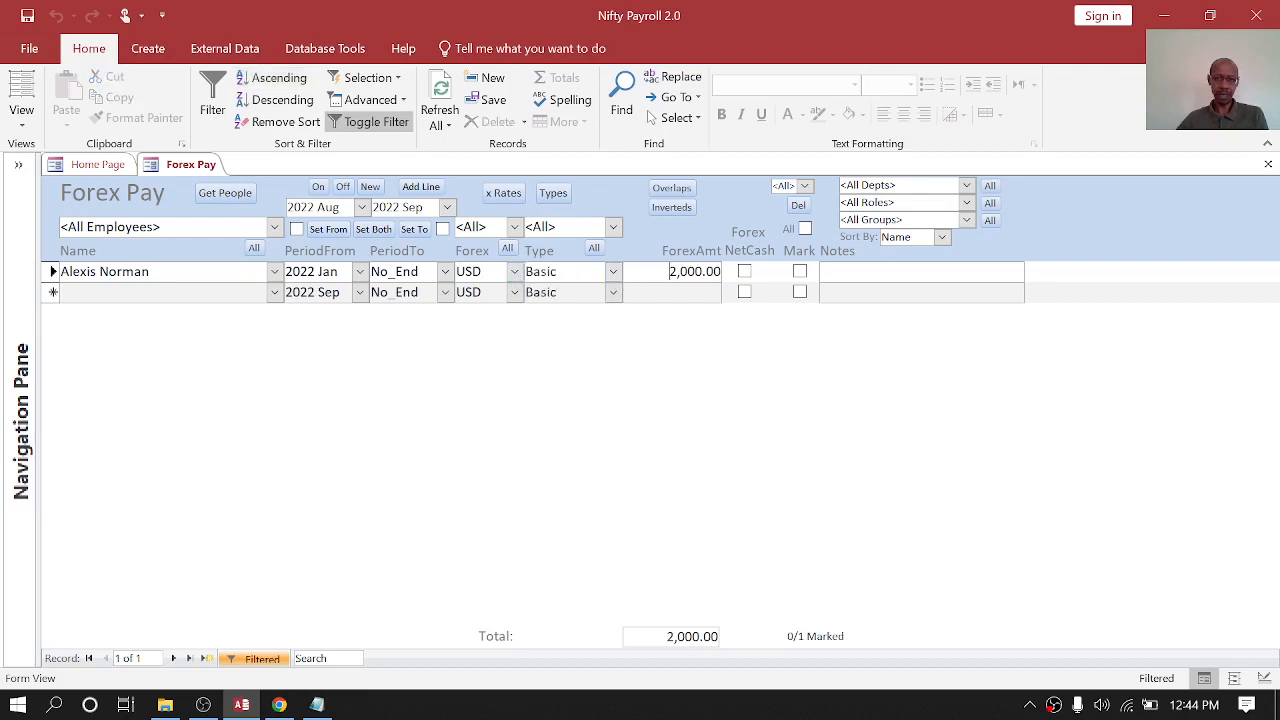
left_click(745, 275)
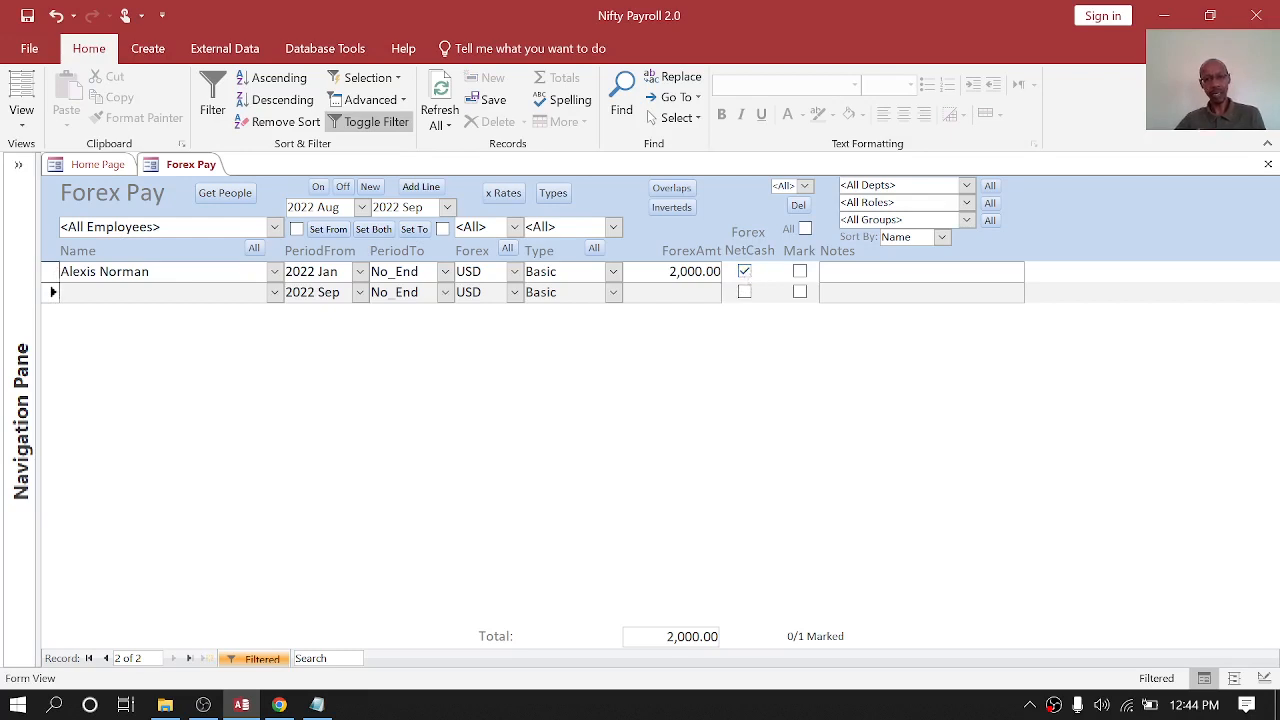
Step: Examine the forex entry's currency choices, clear its Forex NetCash option, and close Forex Pay
left_click(515, 272)
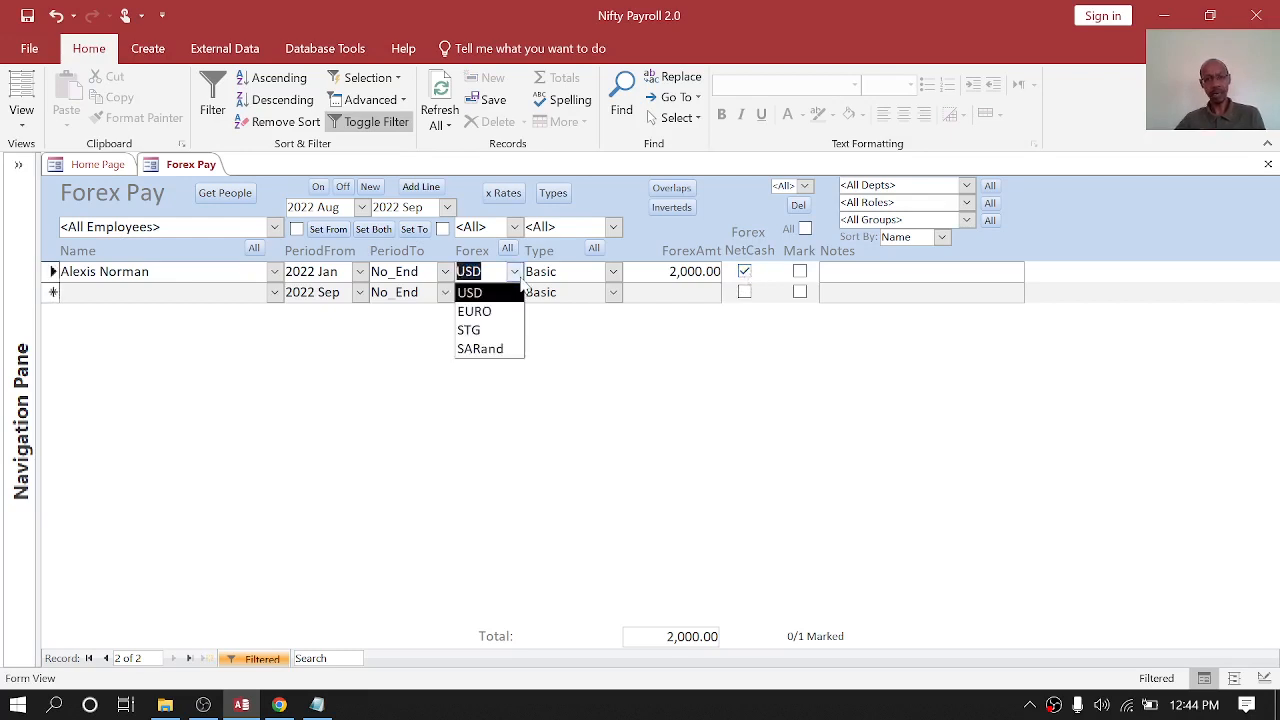
left_click(744, 271)
left_click(1268, 164)
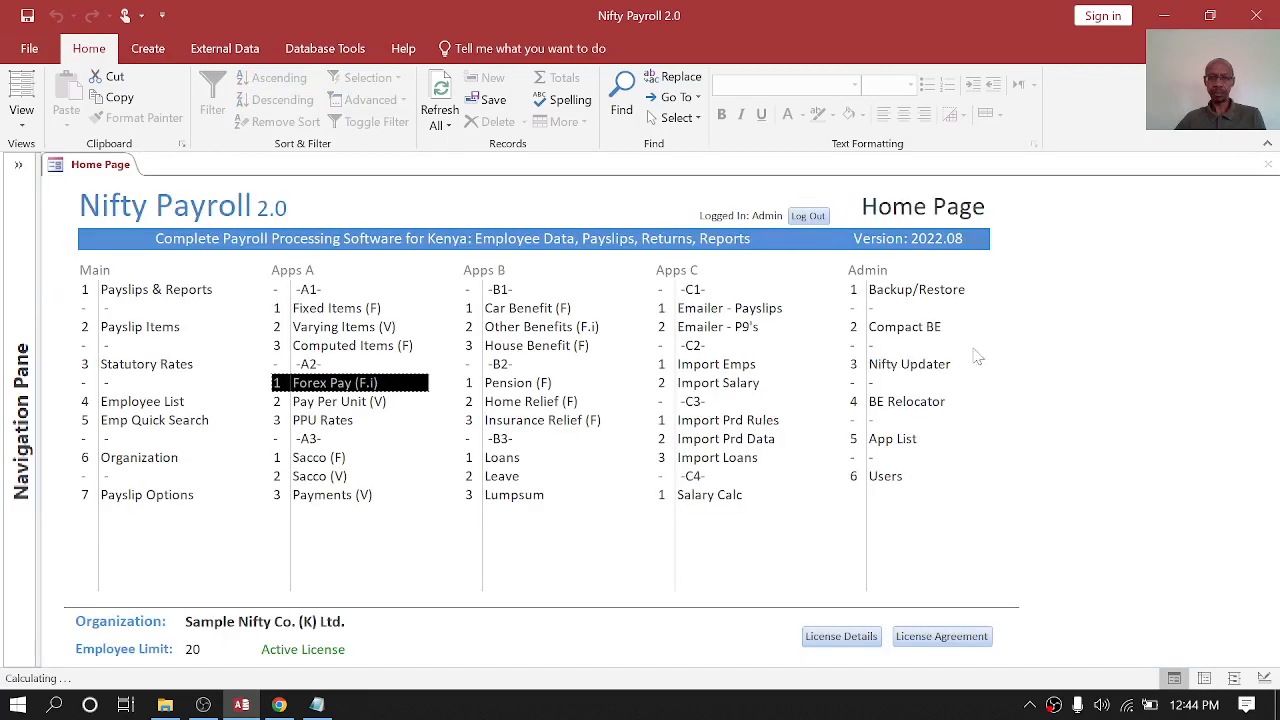
Step: Open Pay Per Unit, show the entries for all periods, and examine the type choices of the January 2022 entry
left_click(346, 408)
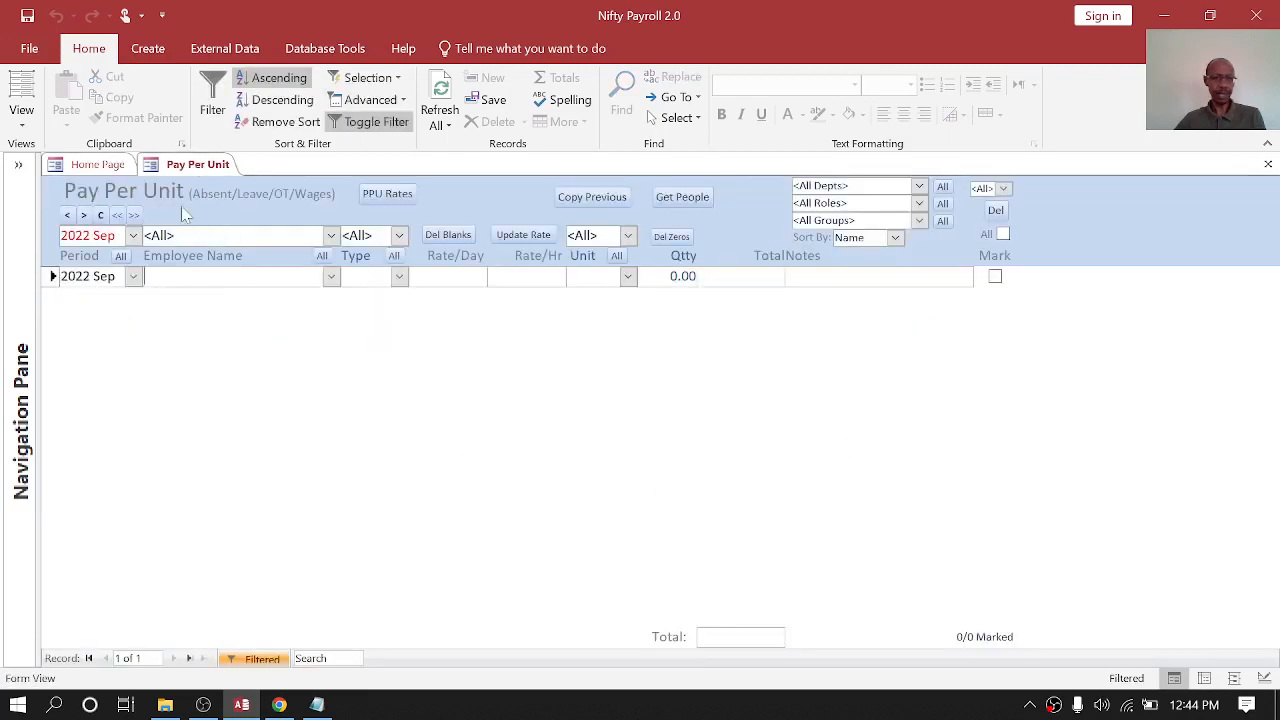
left_click(120, 256)
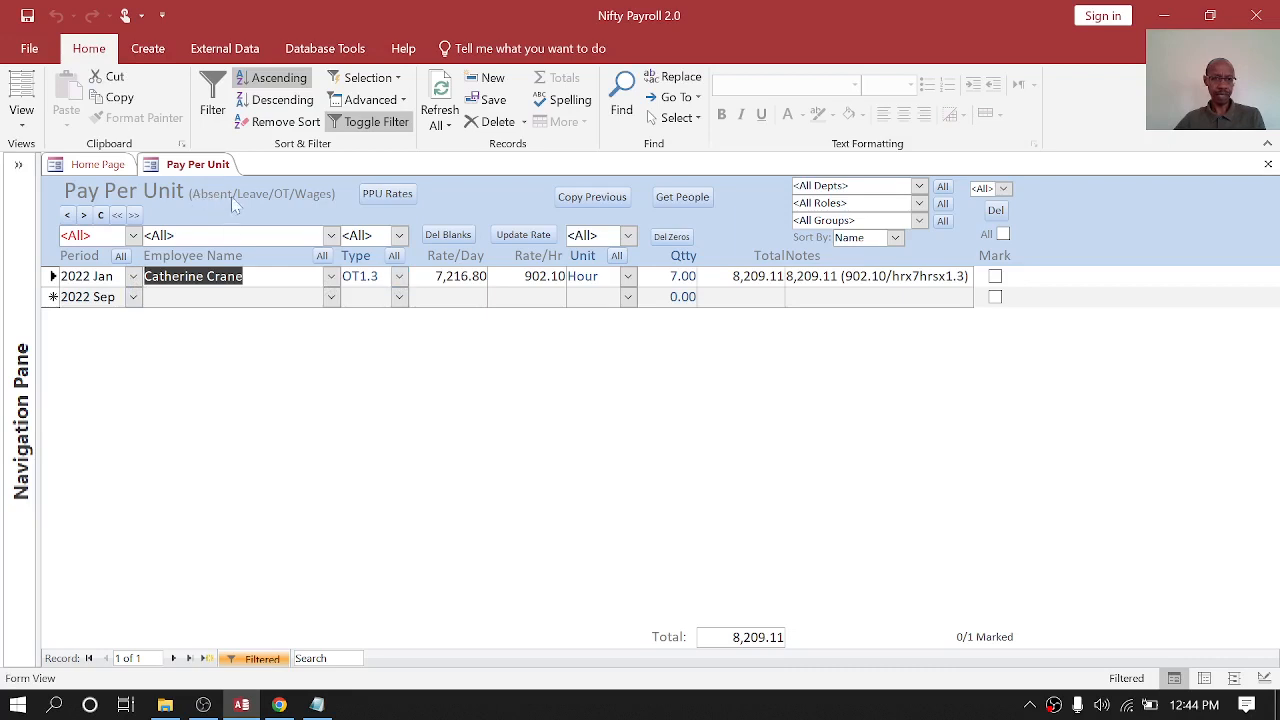
left_click(401, 279)
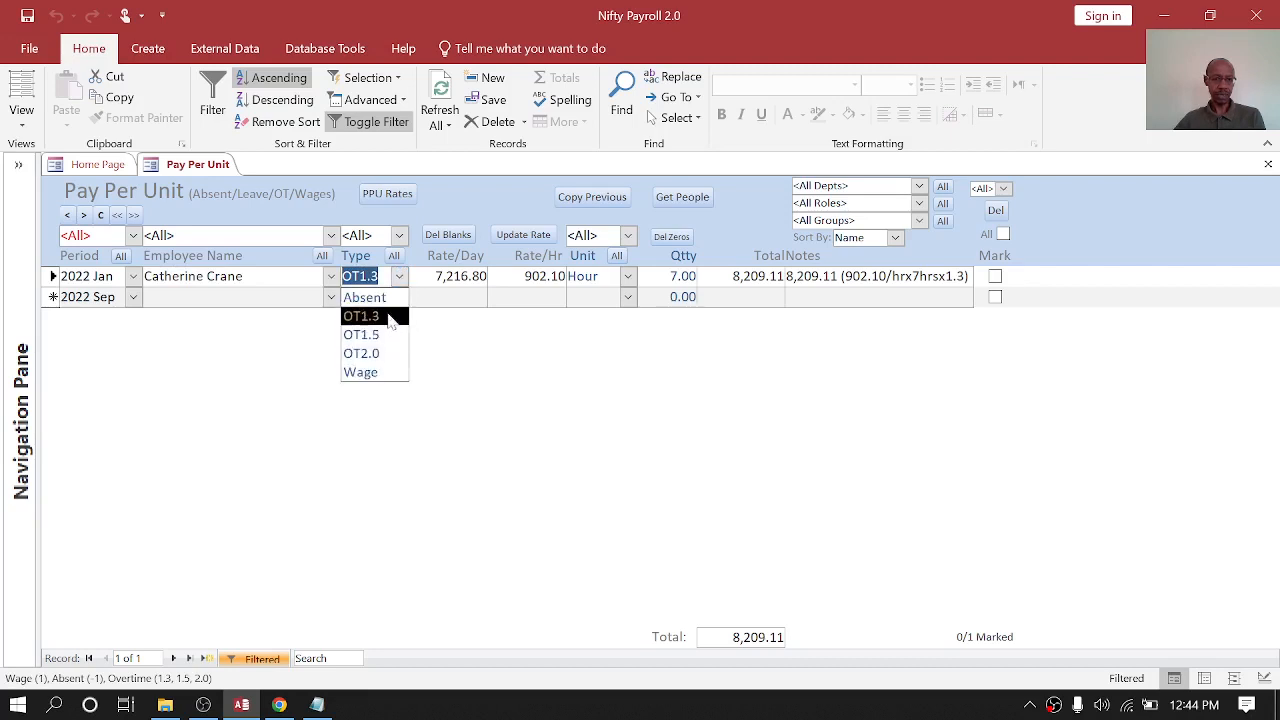
left_click(456, 298)
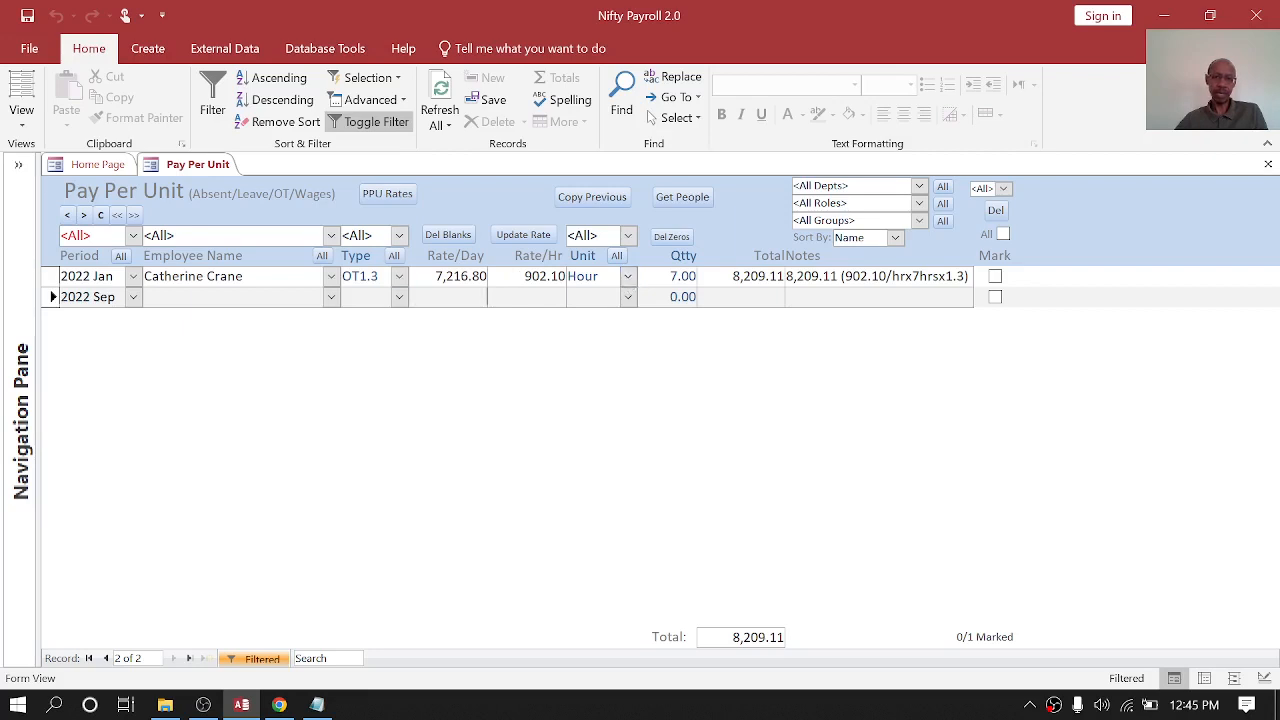
Step: Examine the overtime entry's unit choices, quantity and hourly rate, and close Pay Per Unit
left_click(628, 279)
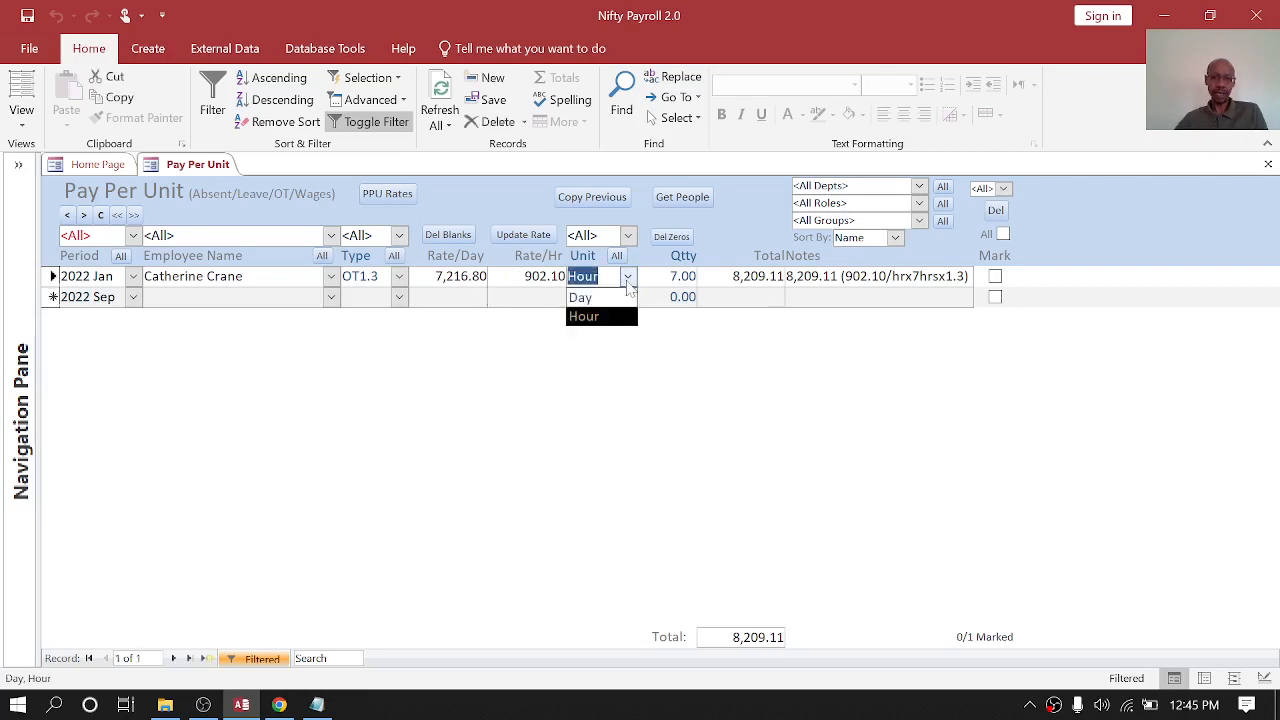
left_click(628, 280)
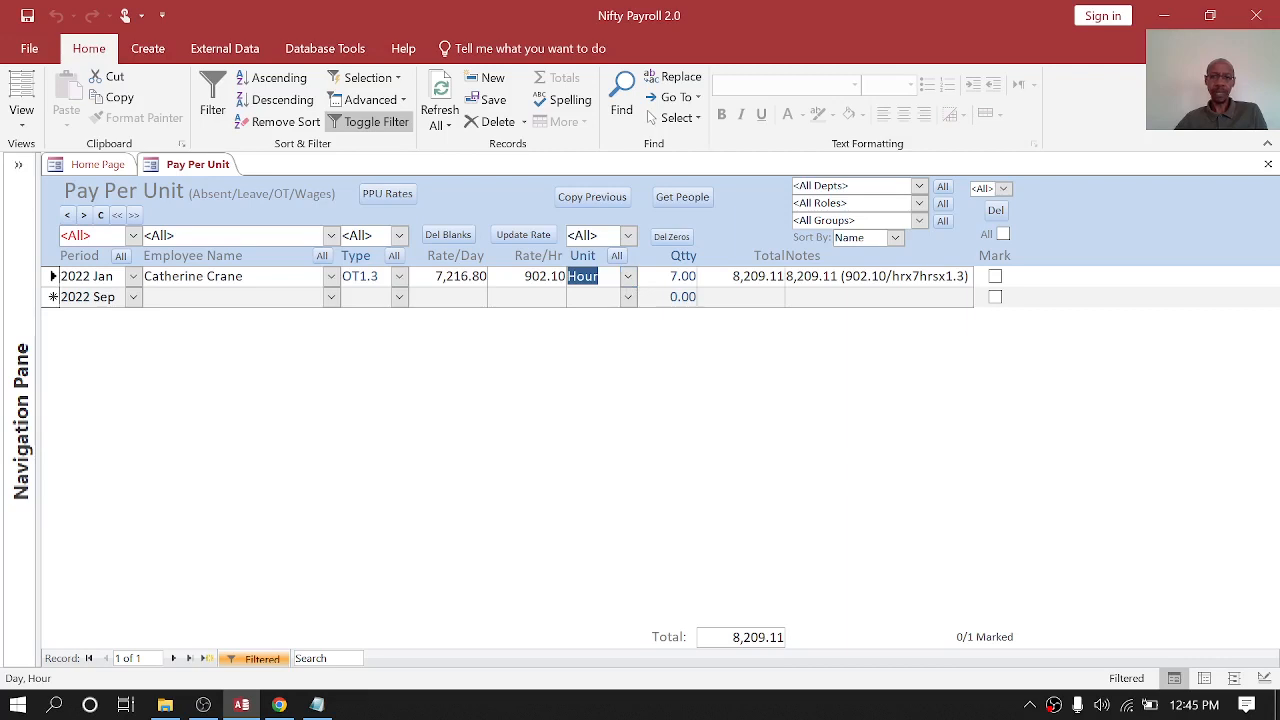
left_click(670, 277)
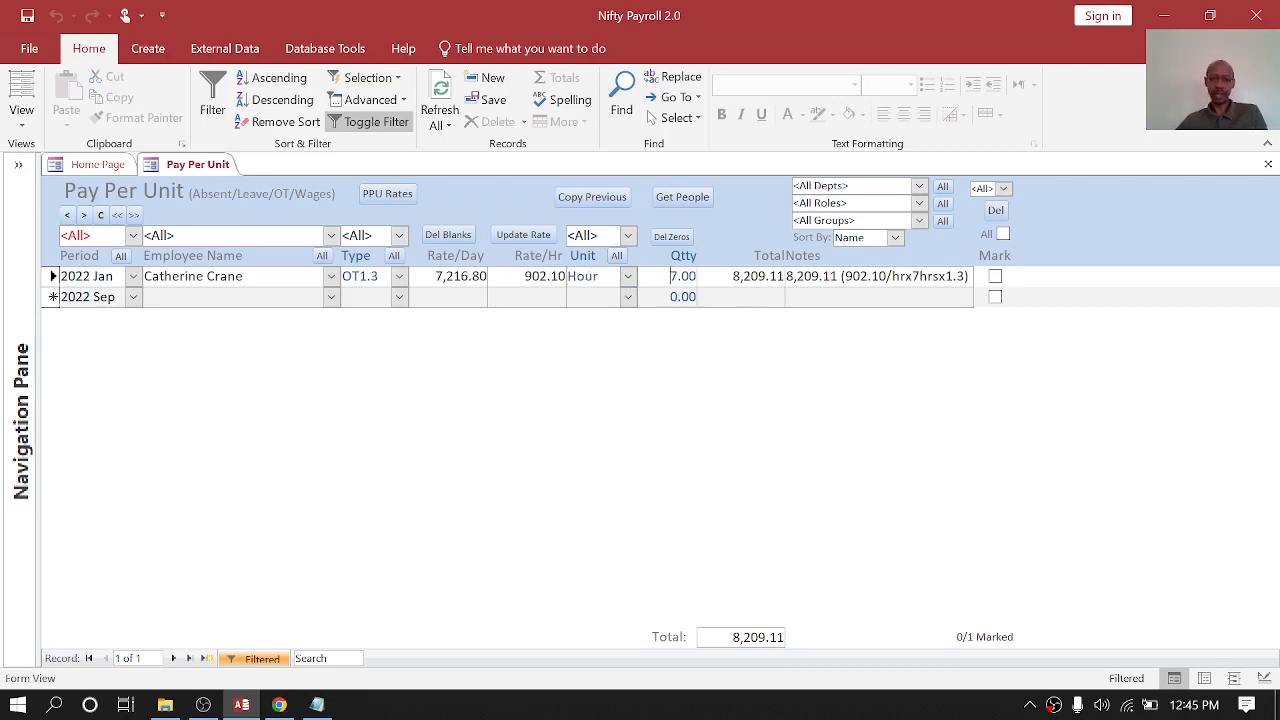
left_click_drag(524, 276, 566, 276)
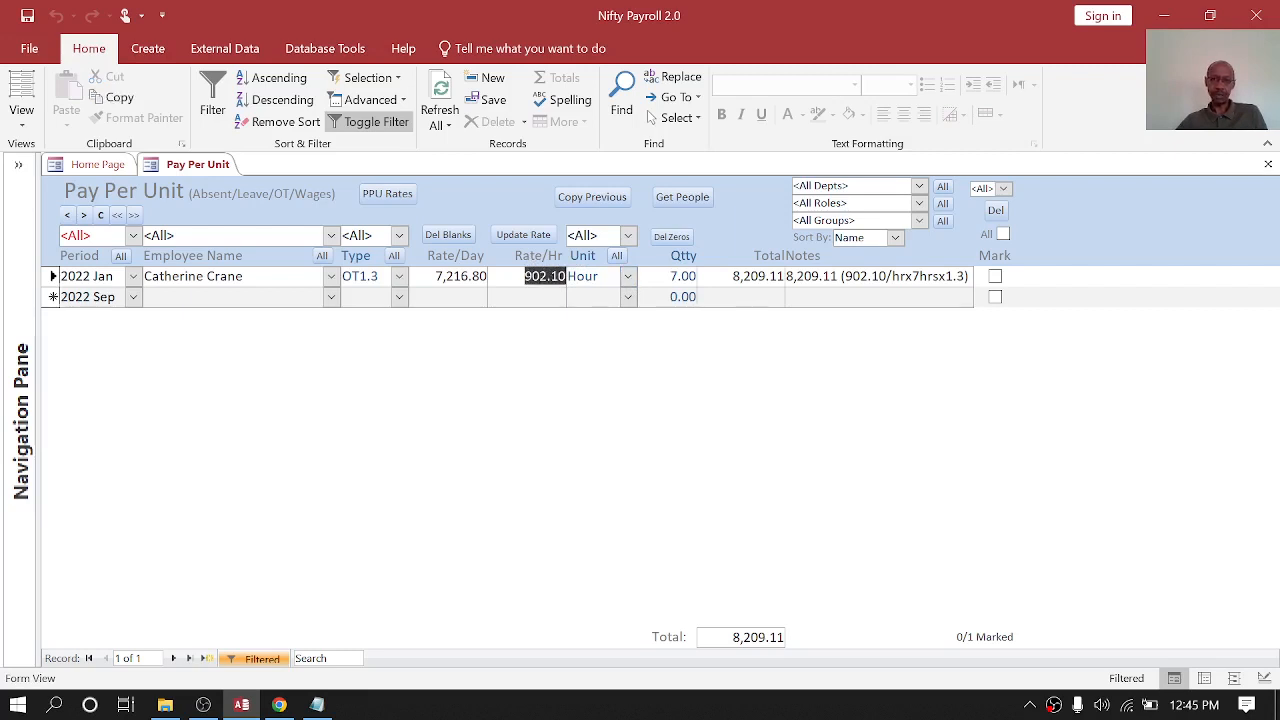
left_click(1268, 164)
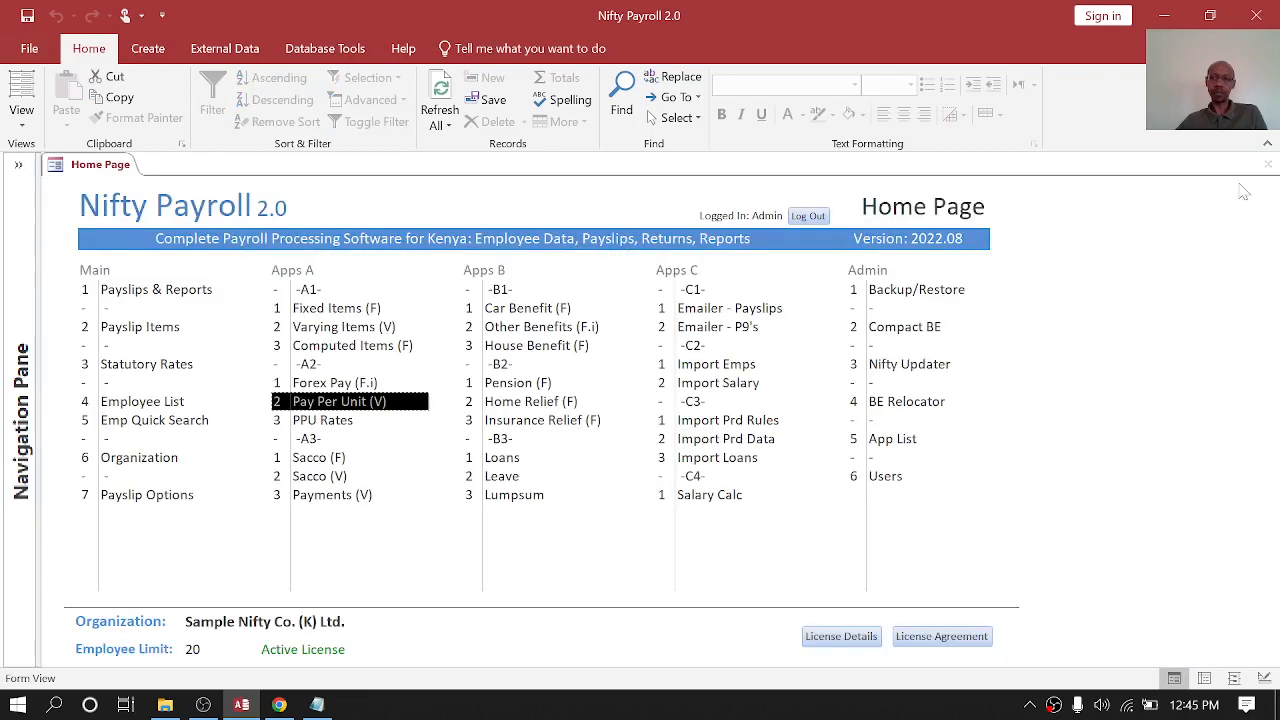
Step: Open PPU Rates, review the employees' daily and hourly rates, and close the form
left_click(337, 421)
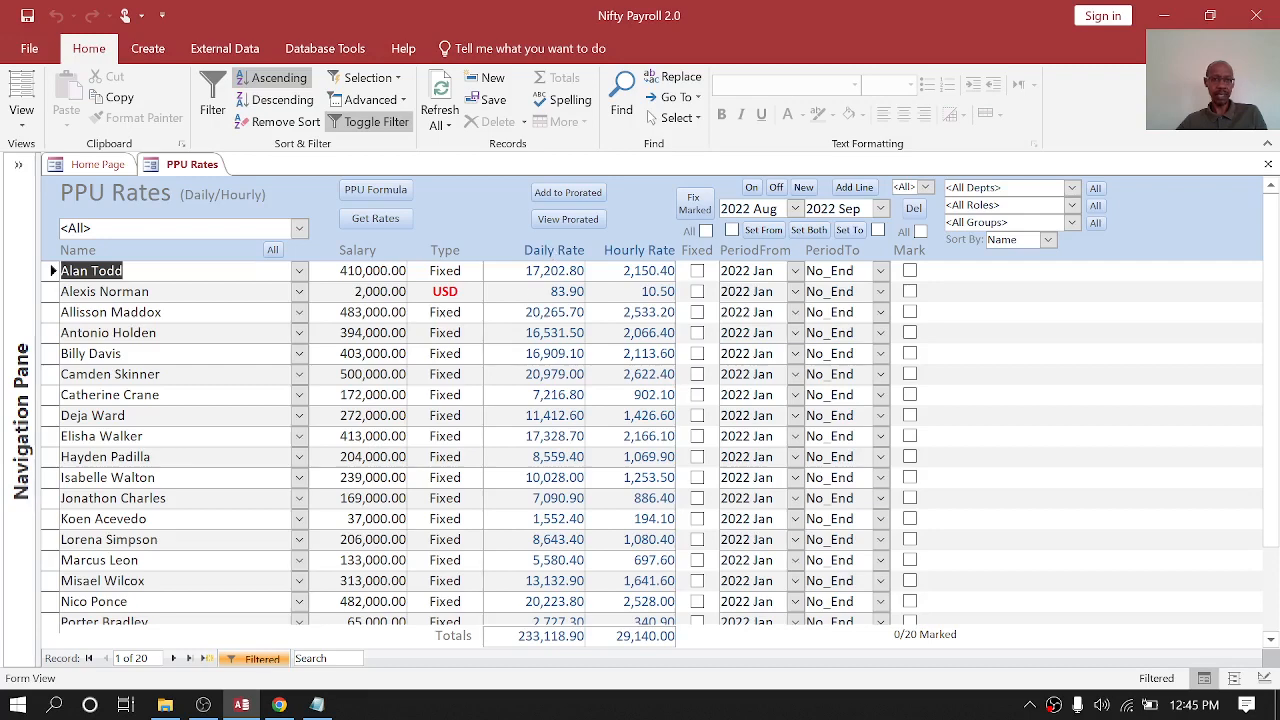
left_click(1268, 164)
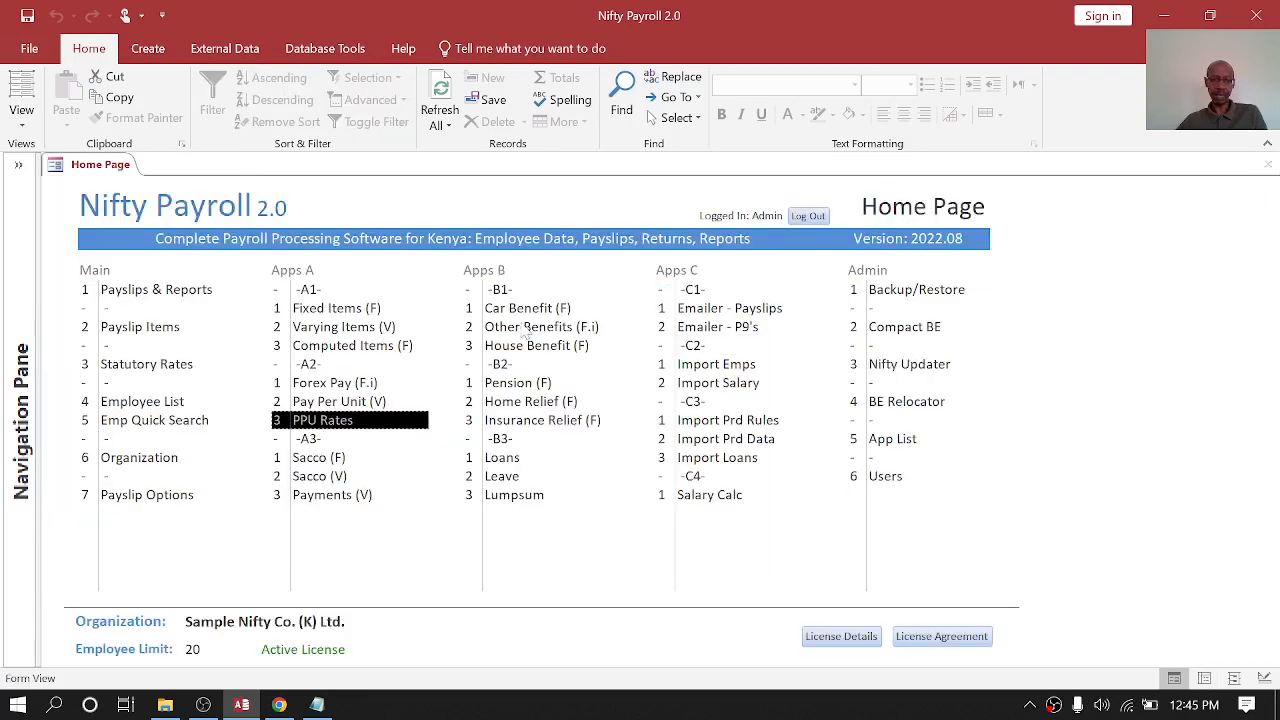
Step: Open the fixed Sacco form, examine its institution list and the Saving and Loan types, and close it
left_click(327, 457)
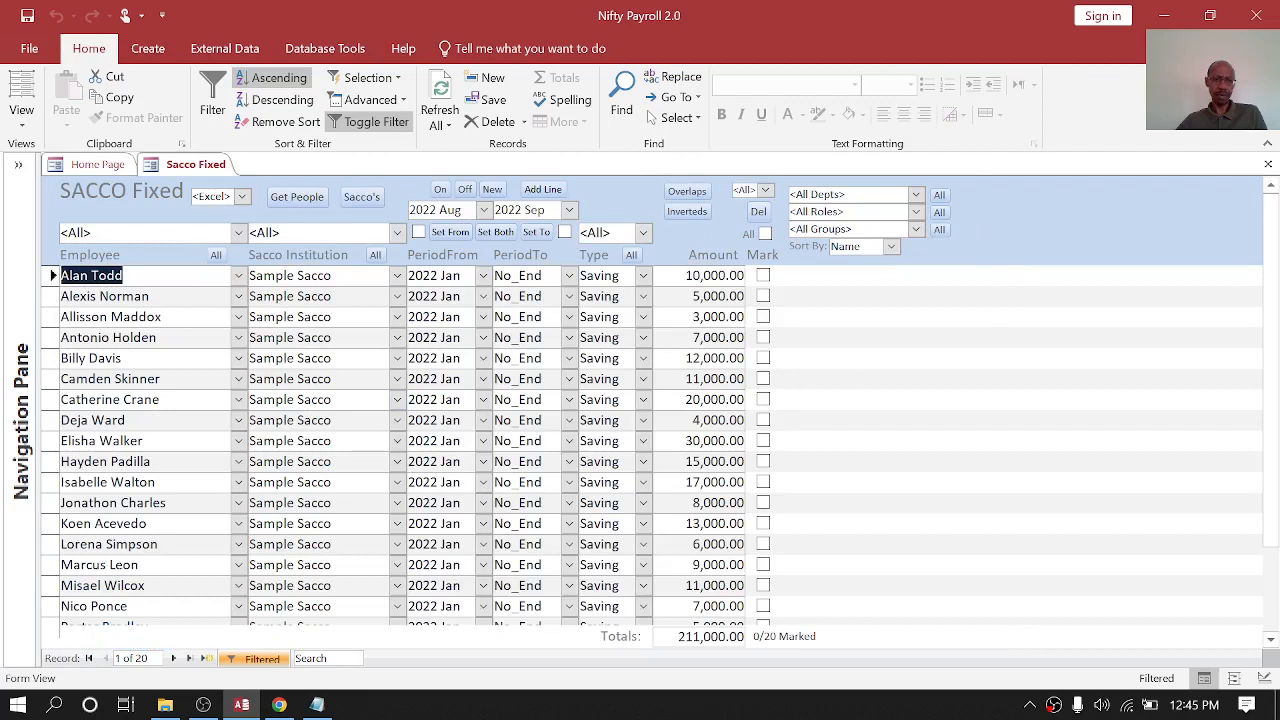
left_click(397, 276)
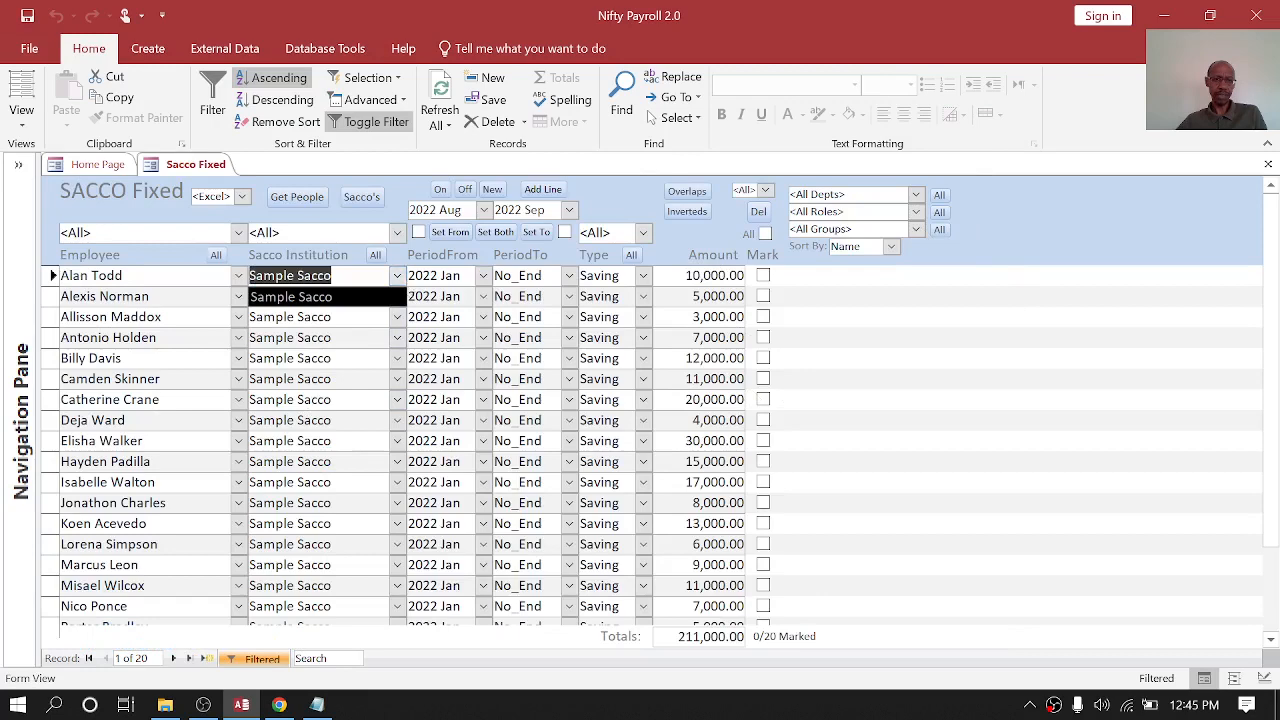
left_click(364, 199)
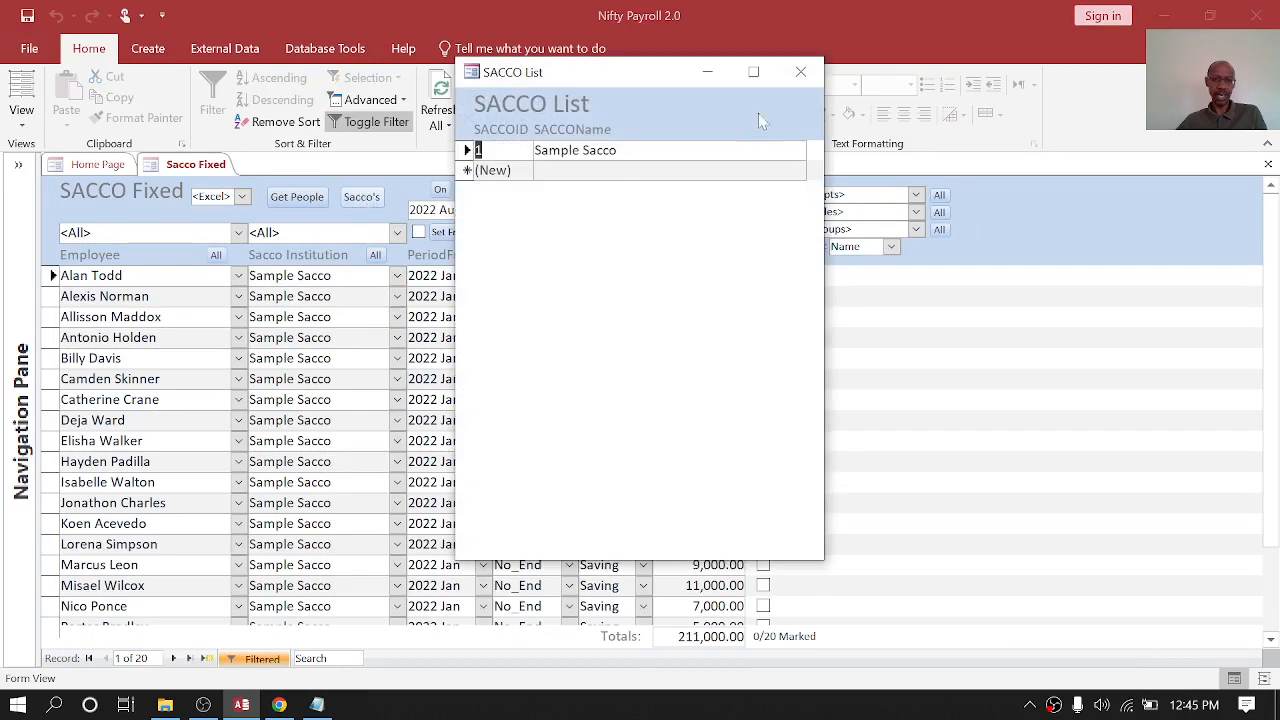
left_click(800, 72)
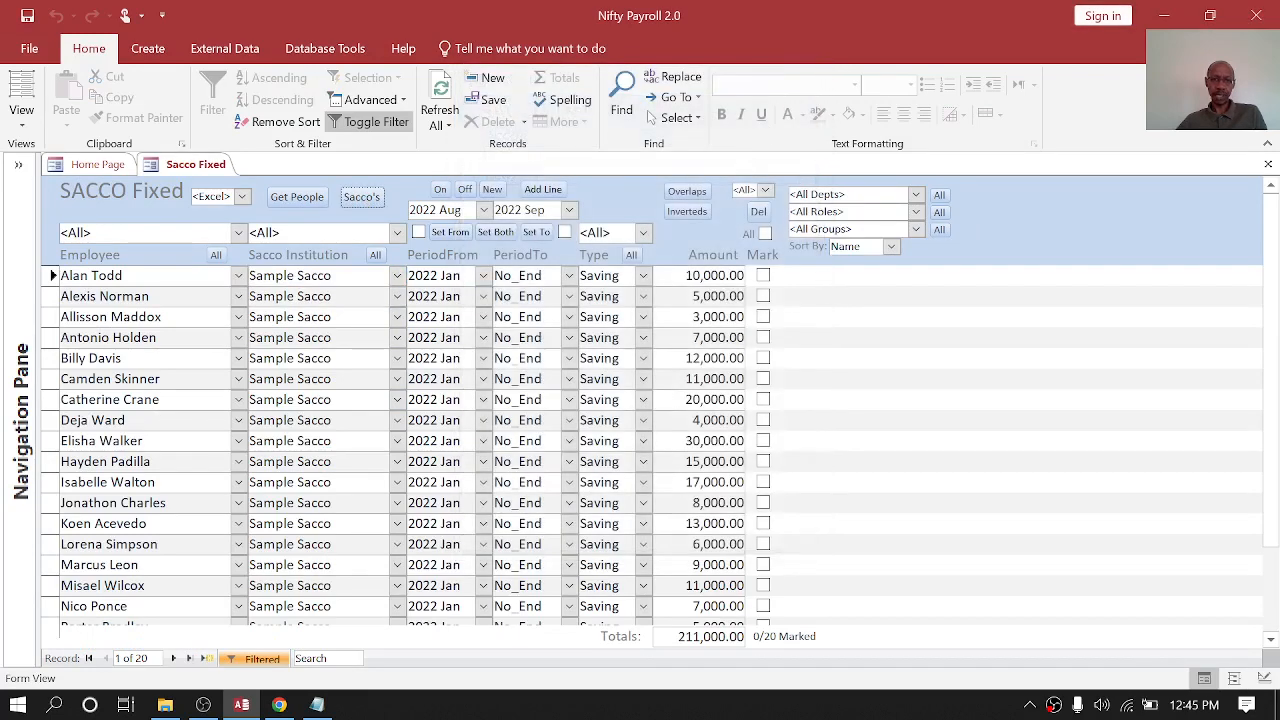
left_click(643, 276)
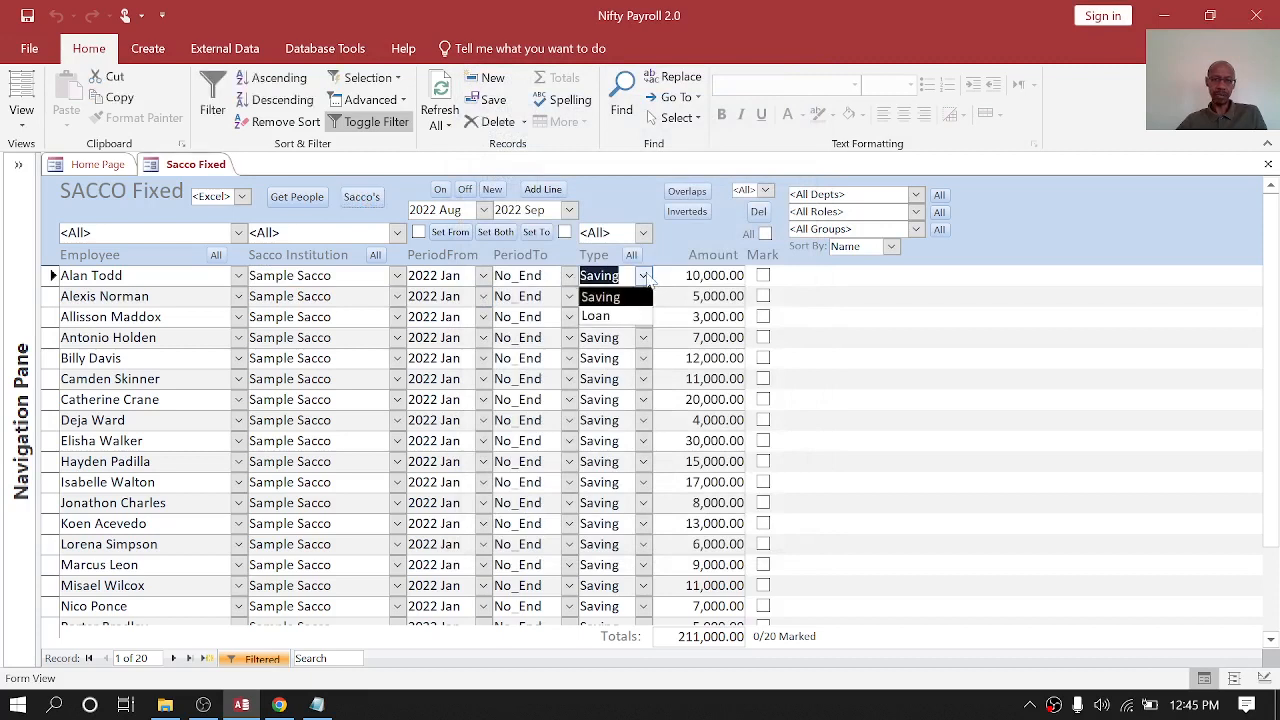
left_click(636, 294)
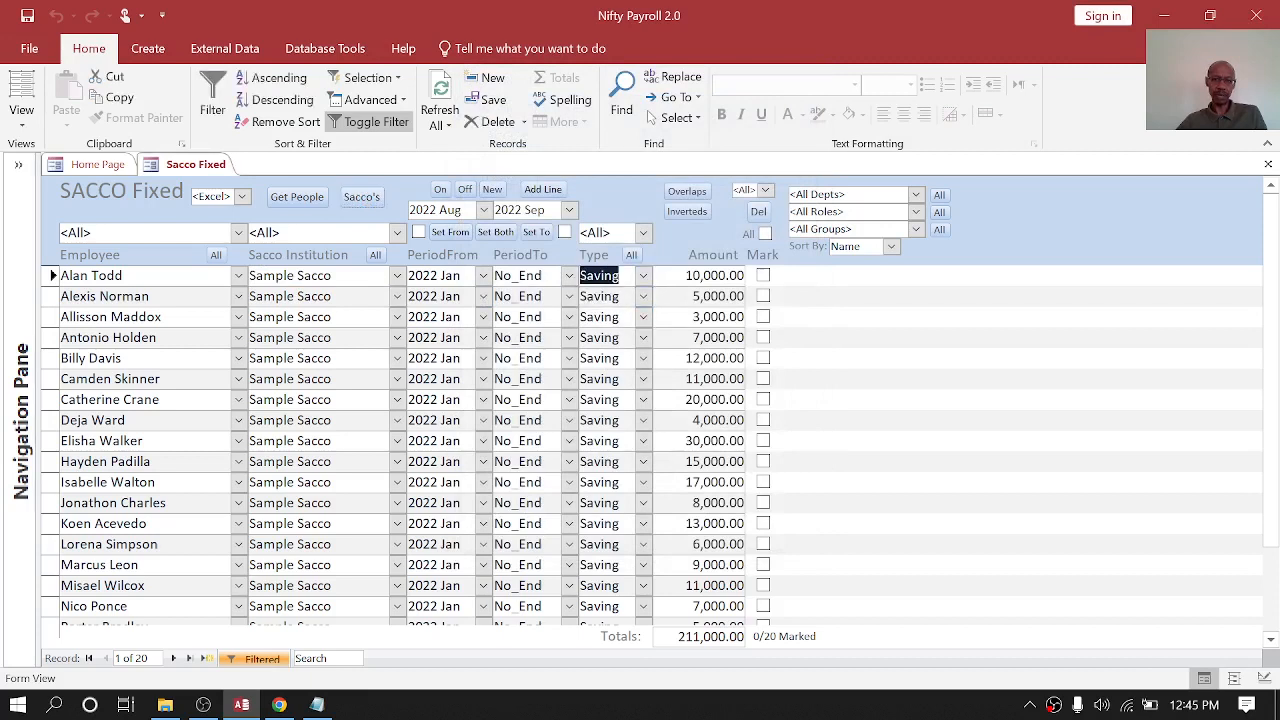
left_click(1268, 164)
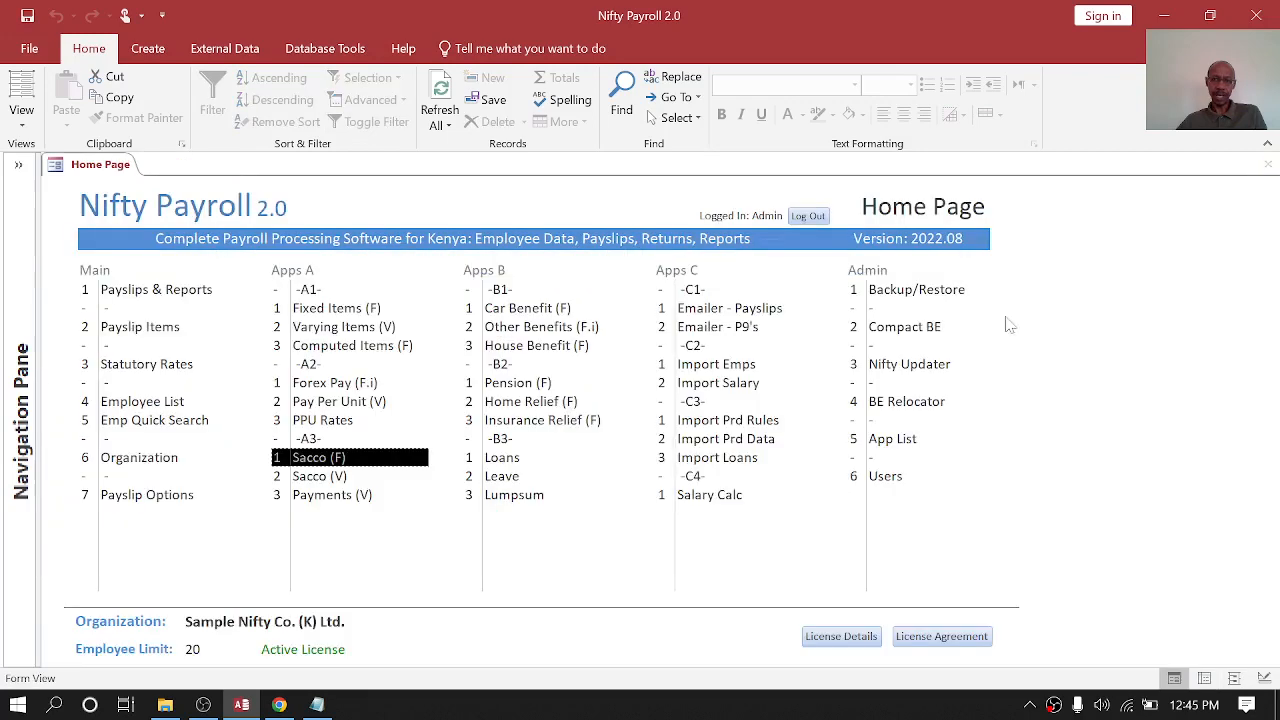
Step: Open the varying Sacco form, show the entries for all periods, check the first entry's type, and close it
left_click(320, 478)
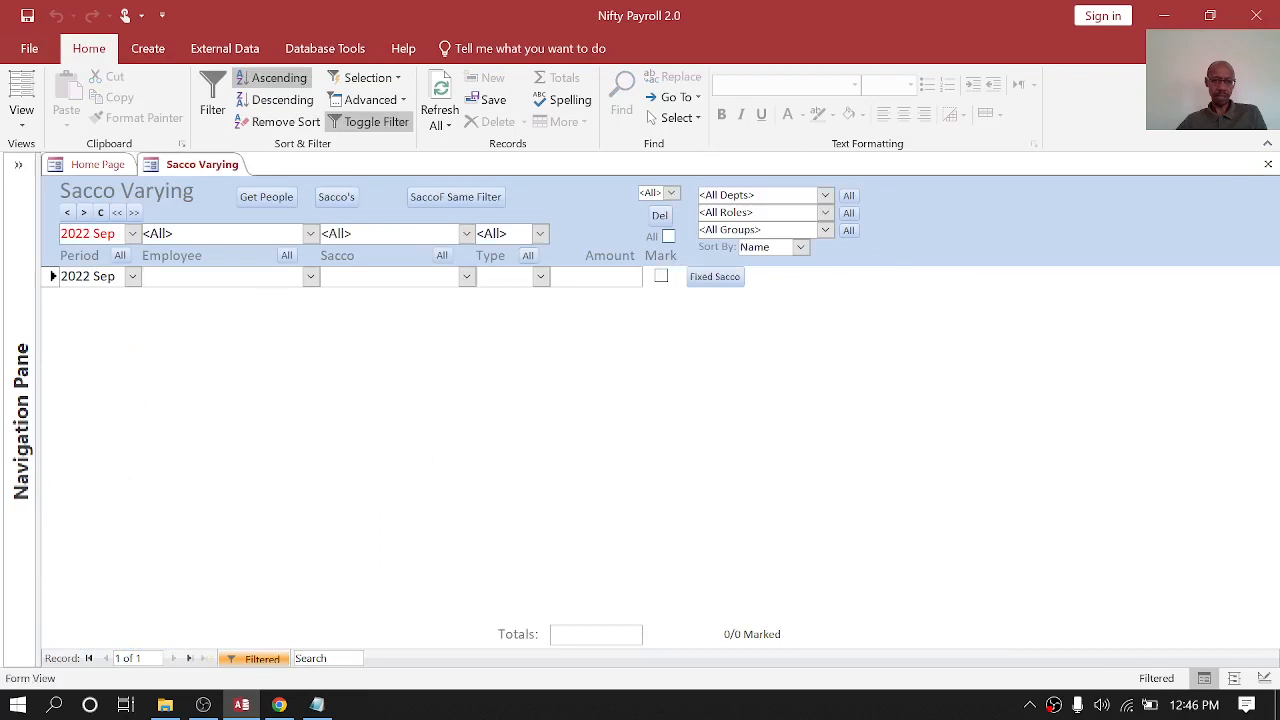
left_click(119, 255)
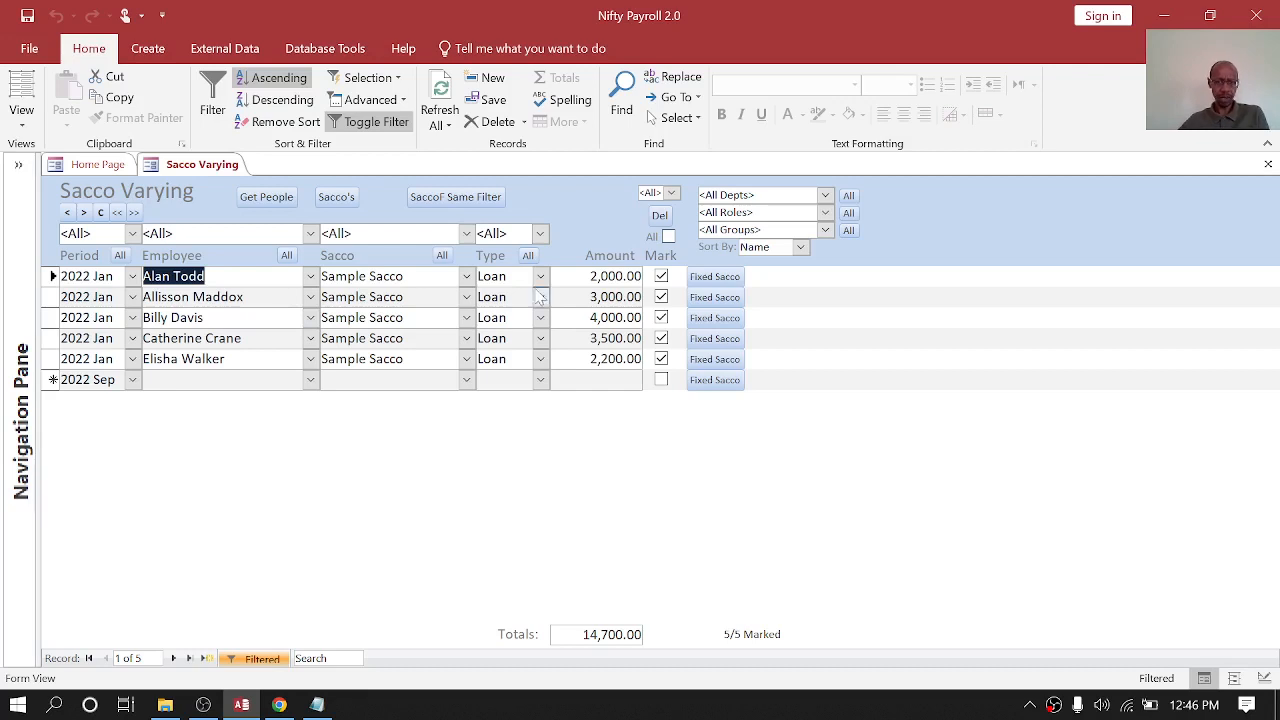
left_click(540, 278)
left_click(541, 279)
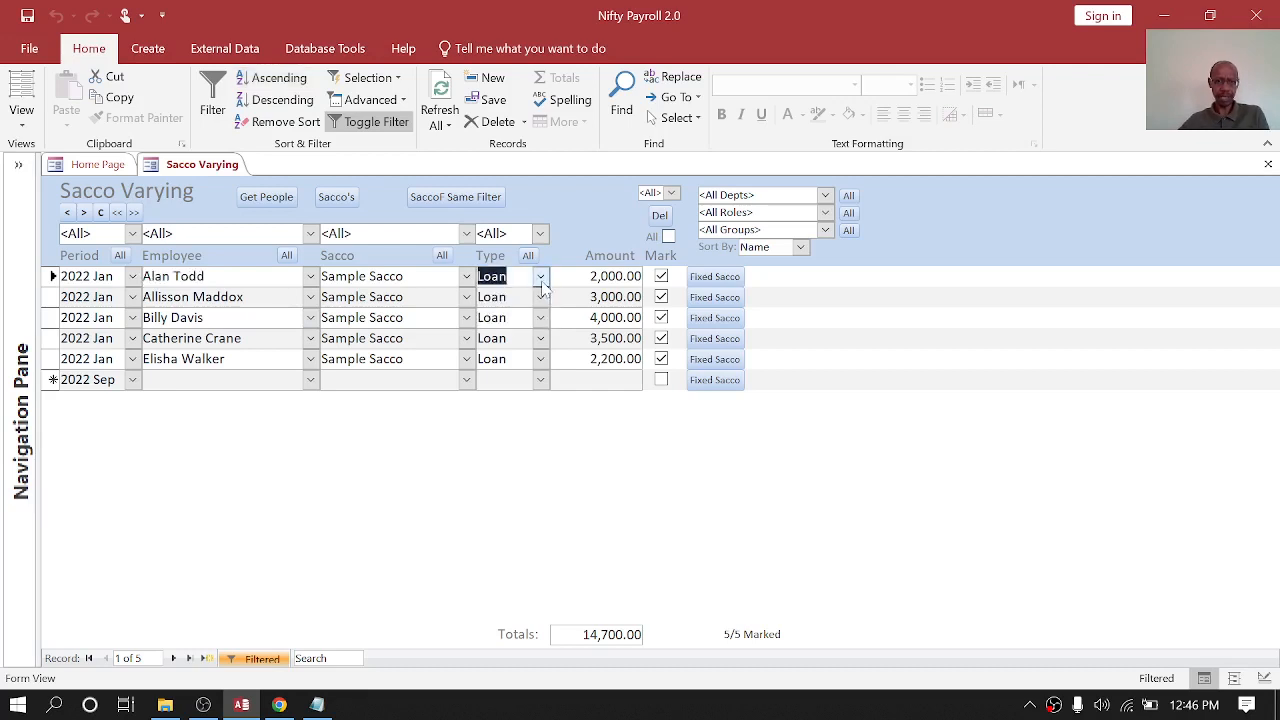
left_click(1268, 164)
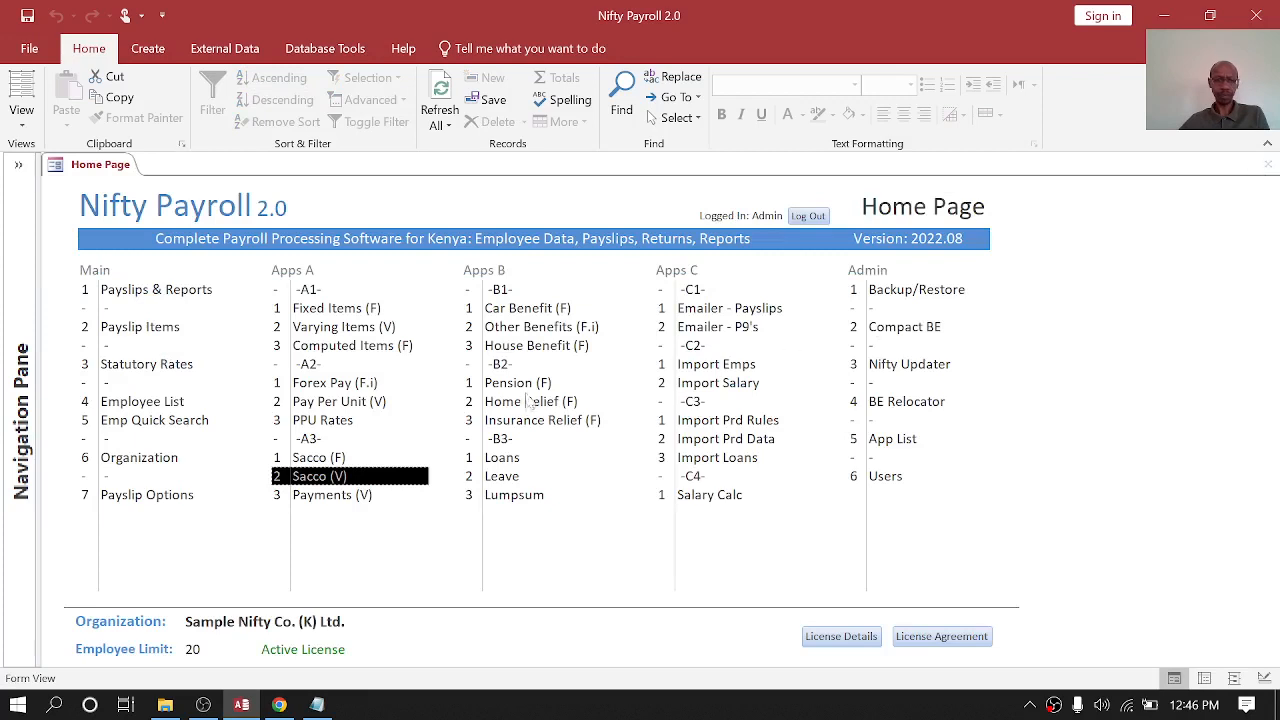
Step: Open Payments, show the entries for all periods, review the employee, pay date and amount, and close the form
left_click(352, 494)
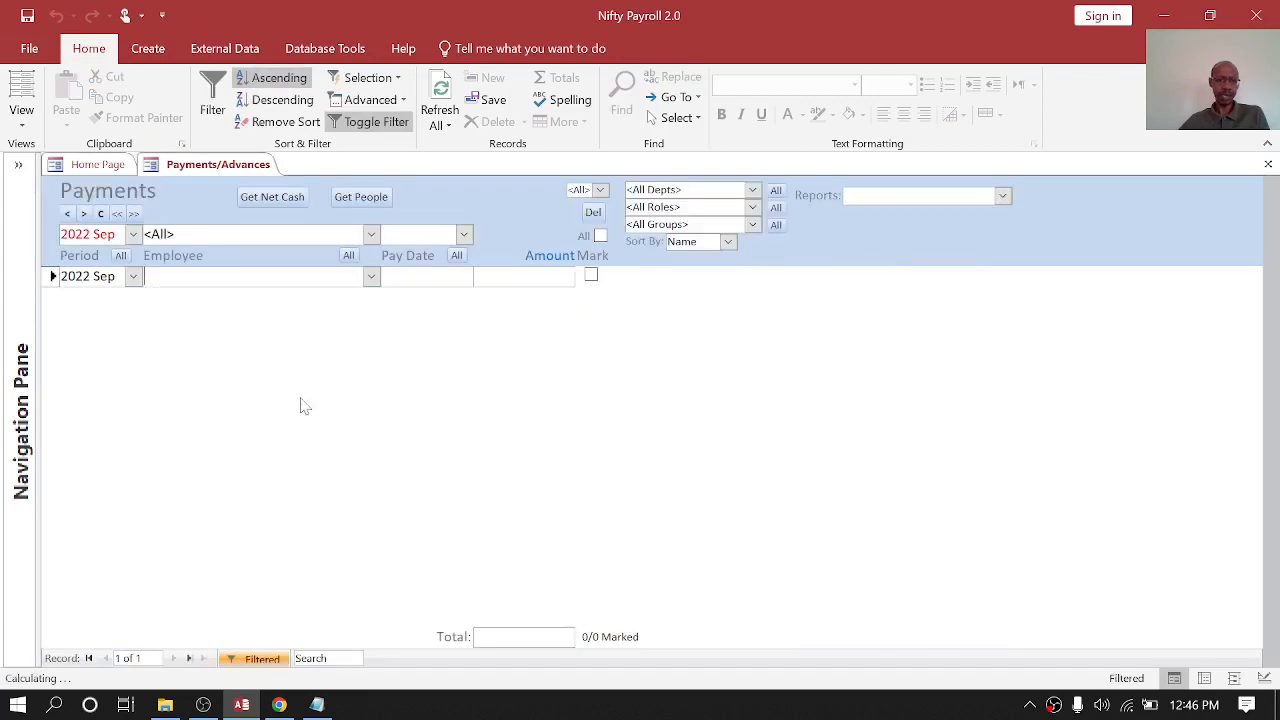
left_click(120, 256)
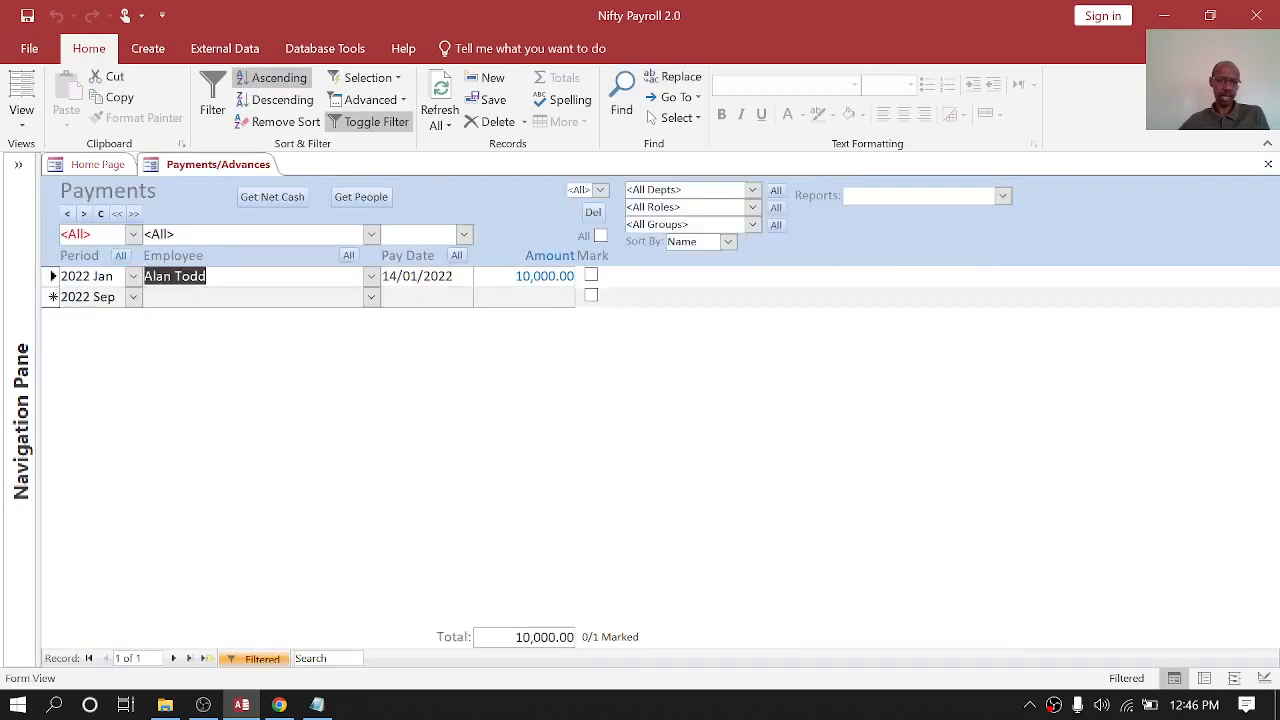
left_click(220, 297)
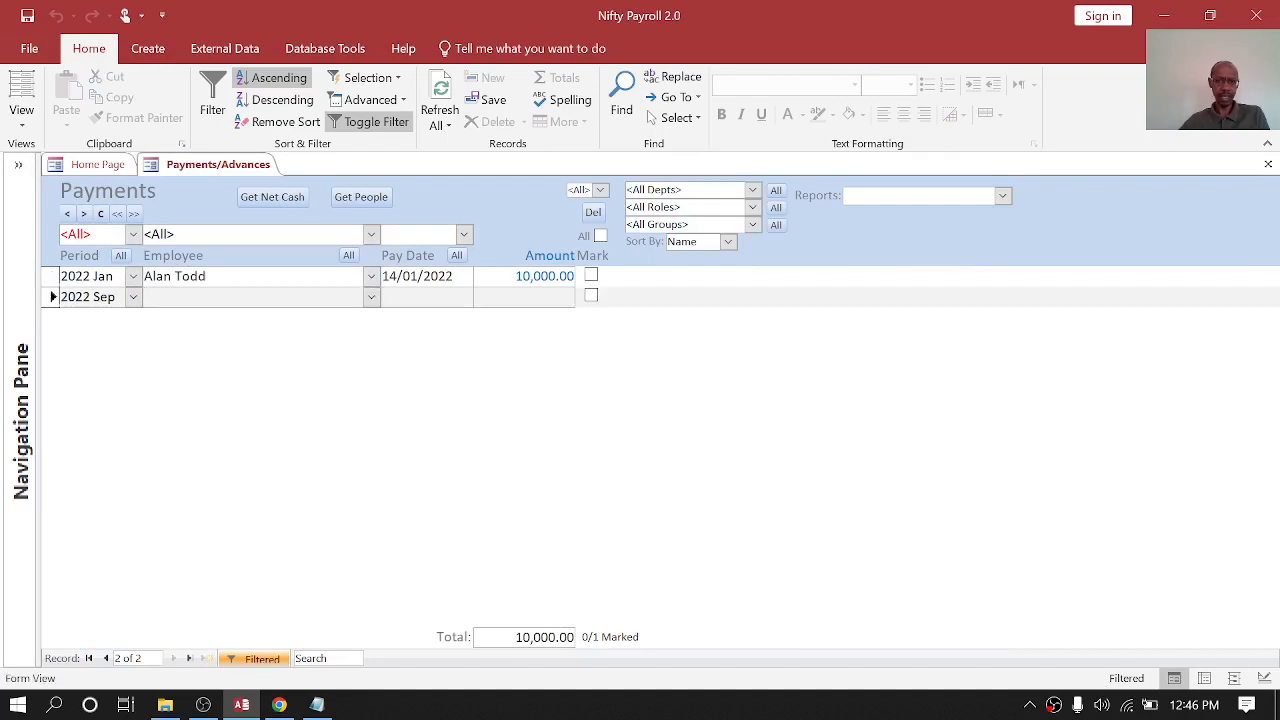
left_click(1268, 164)
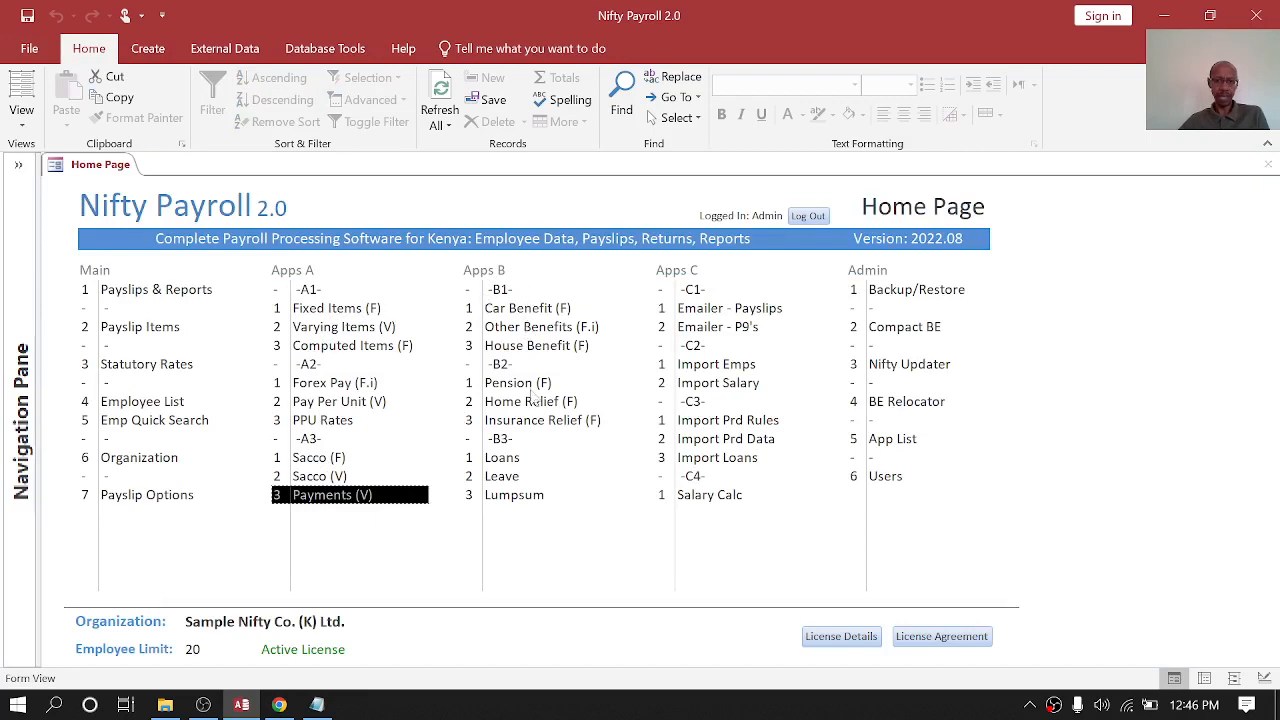
Step: Open Car Benefit and examine the existing entry's employee, period, owned or hired cost, car value and body type fields
left_click(527, 311)
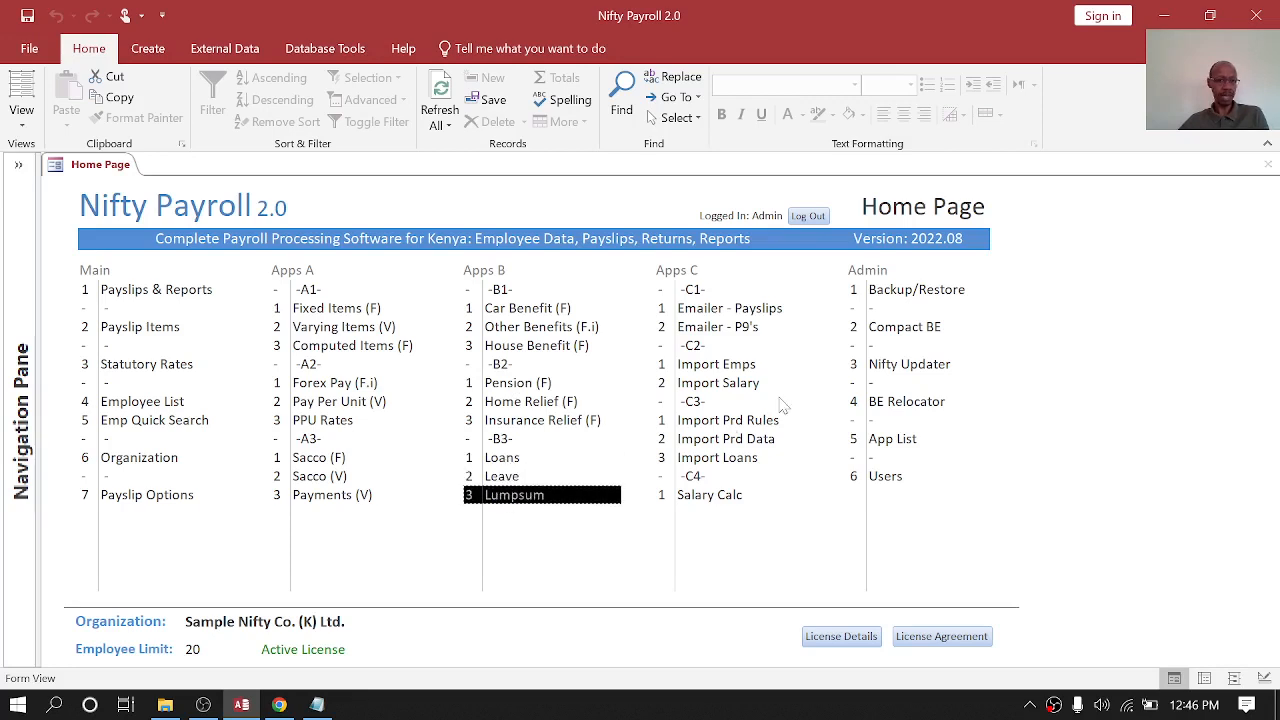
left_click(531, 310)
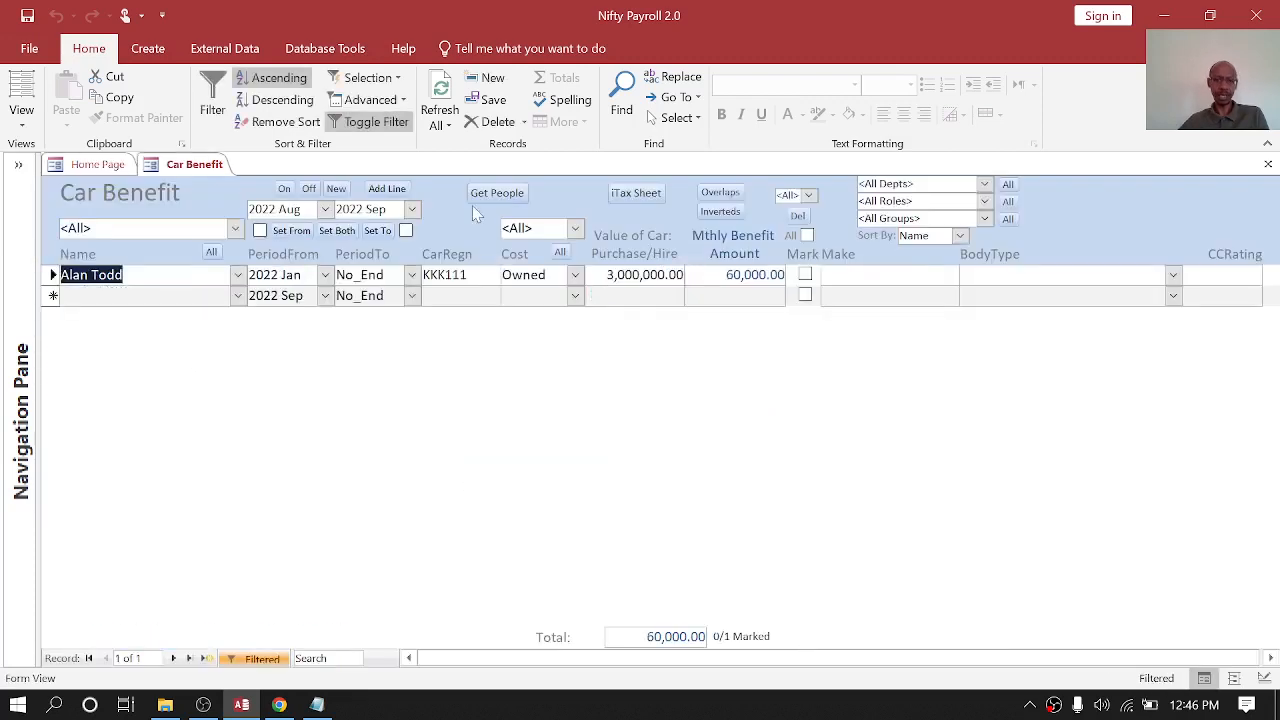
left_click(238, 275)
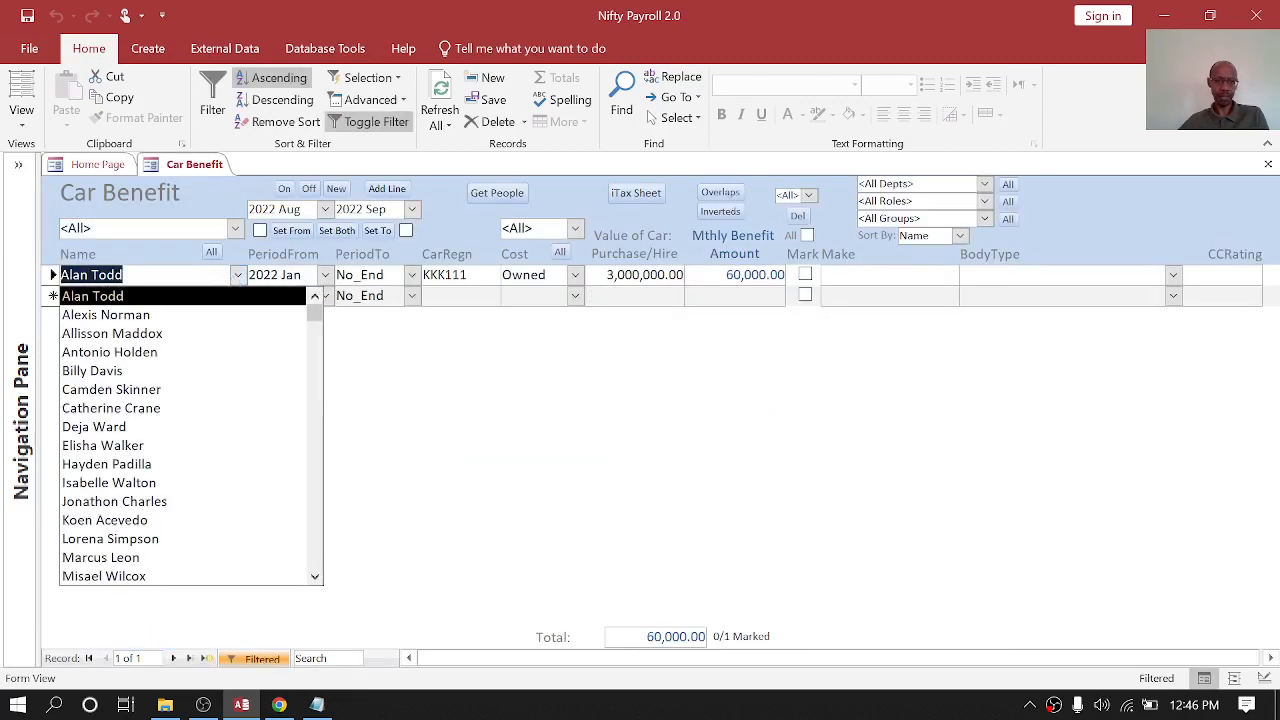
left_click(277, 275)
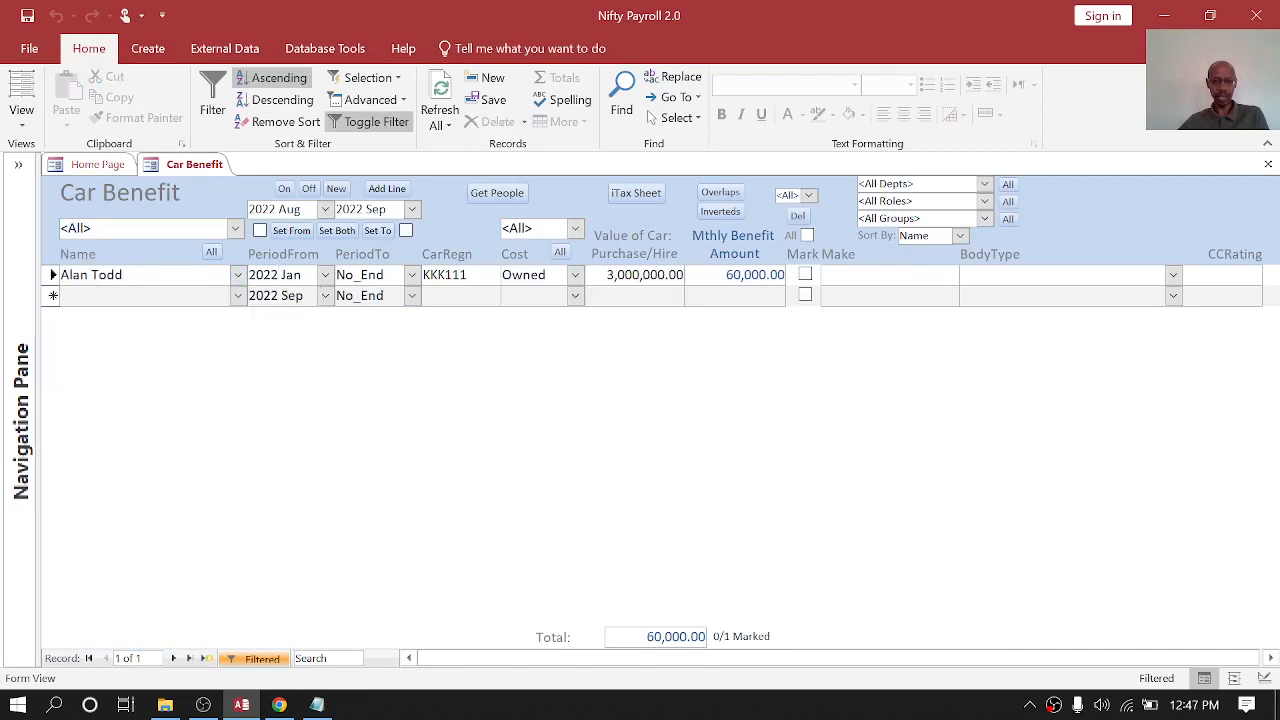
left_click(576, 279)
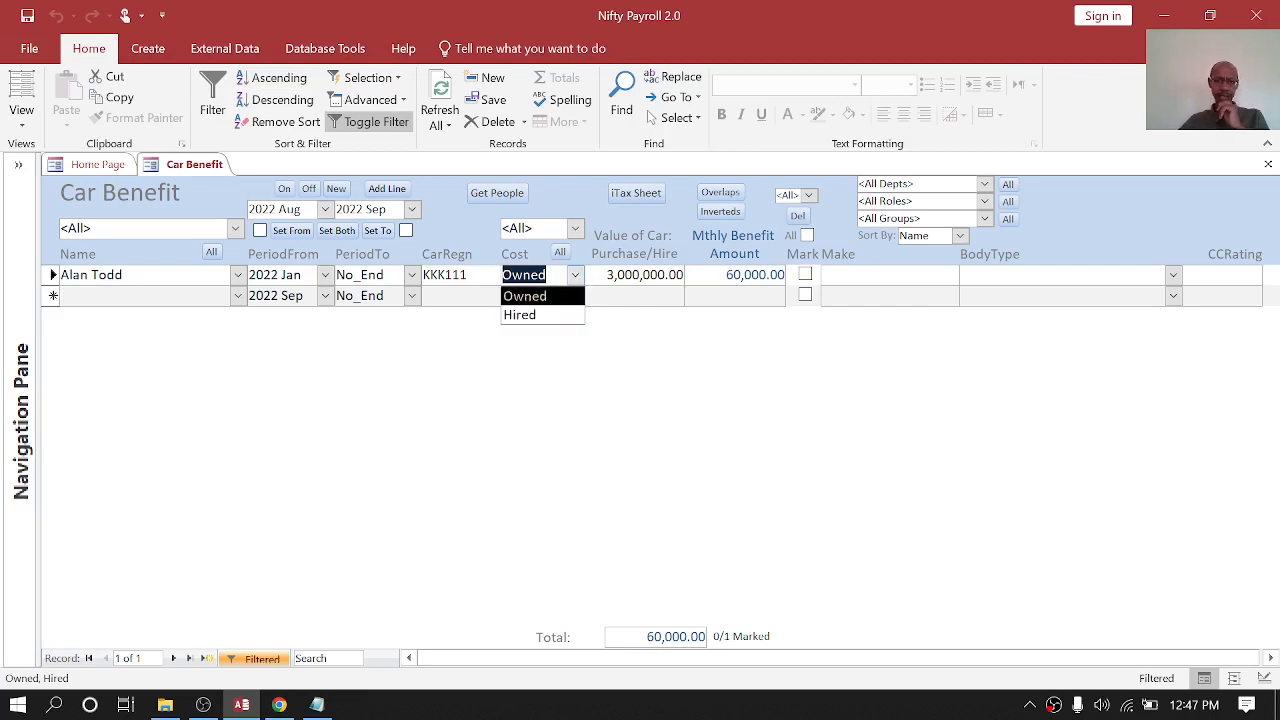
left_click(607, 275)
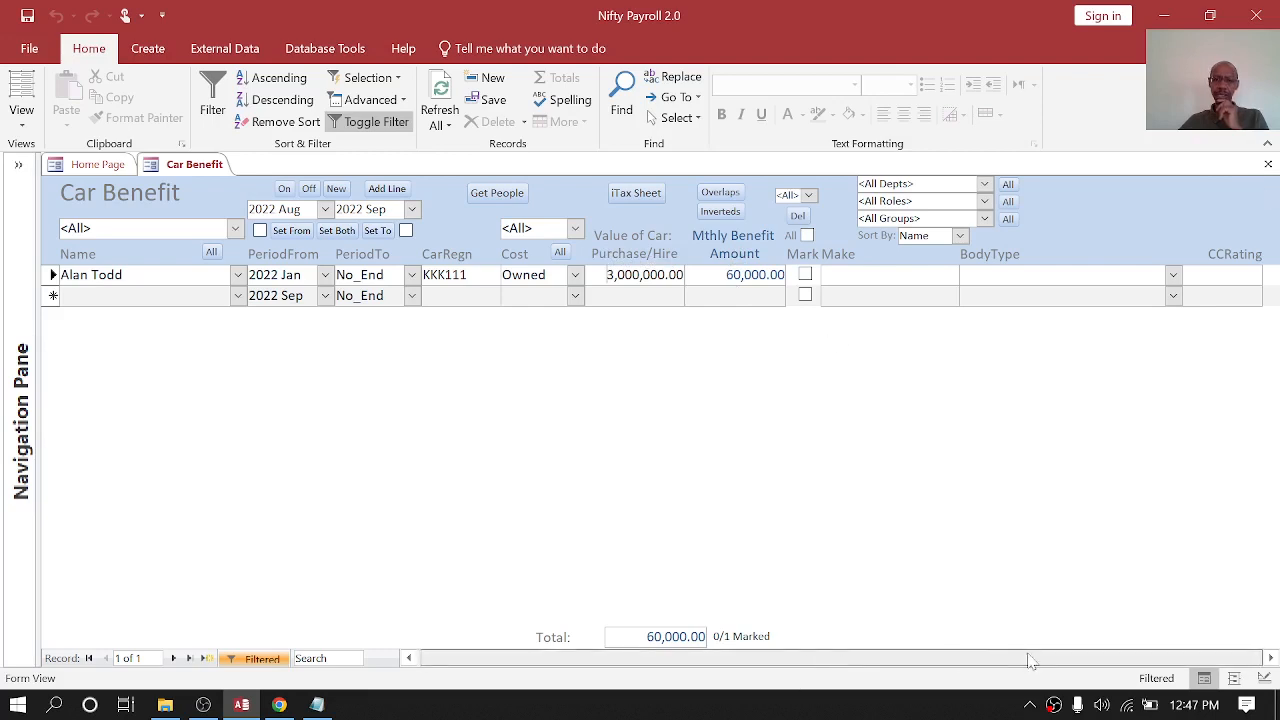
left_click(1173, 276)
key("Tab")
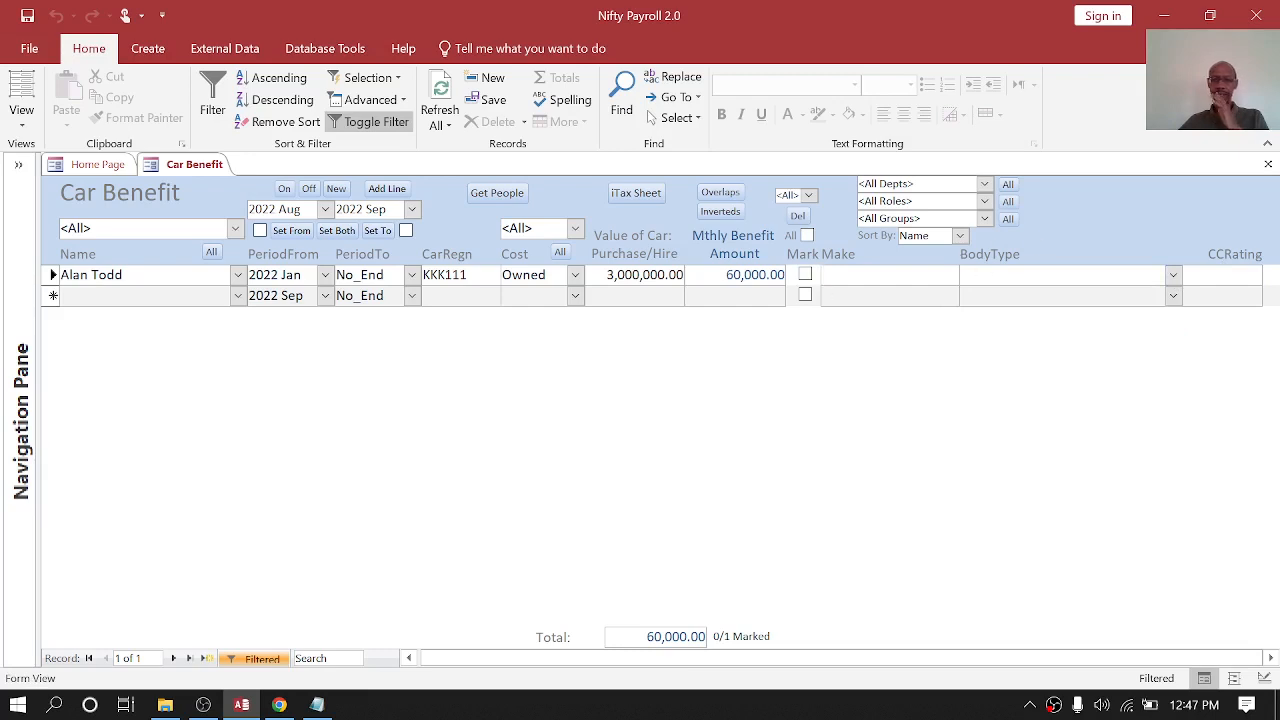
Step: Close Car Benefit, open Other Benefits, and check the FurnOwned and Phone rate amounts in the Benefits & Rates list
left_click(1268, 164)
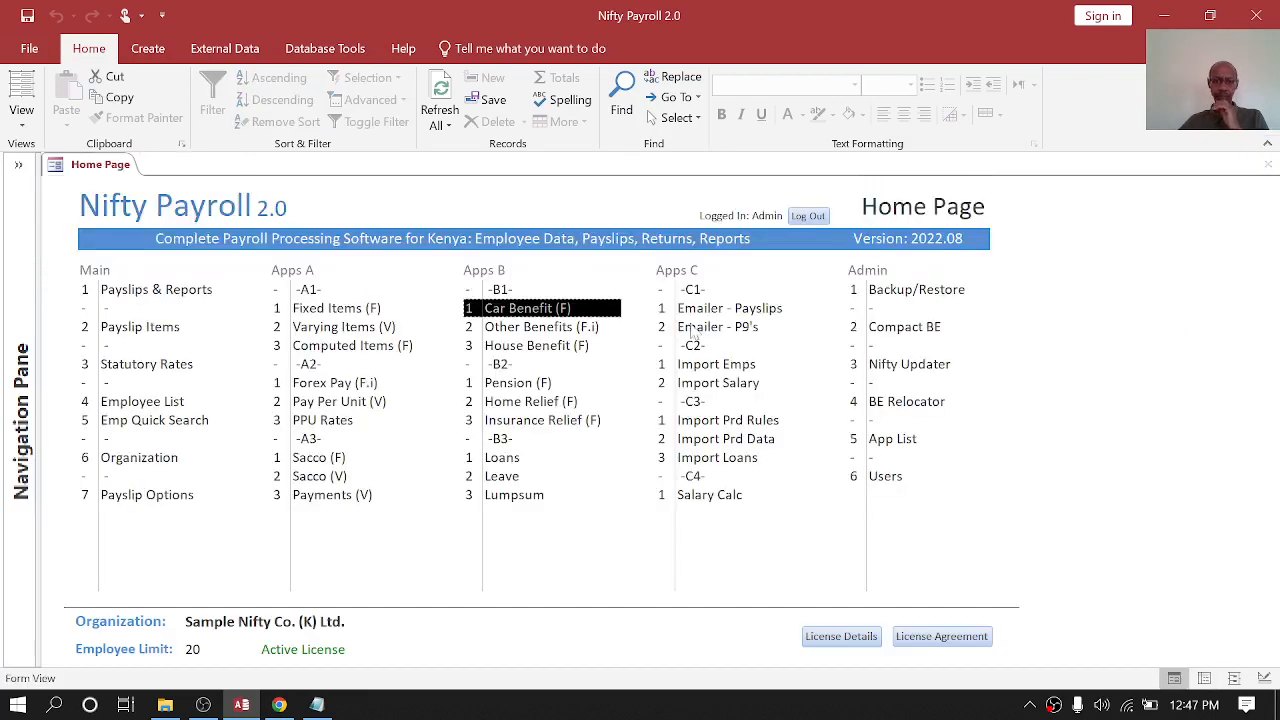
left_click(523, 330)
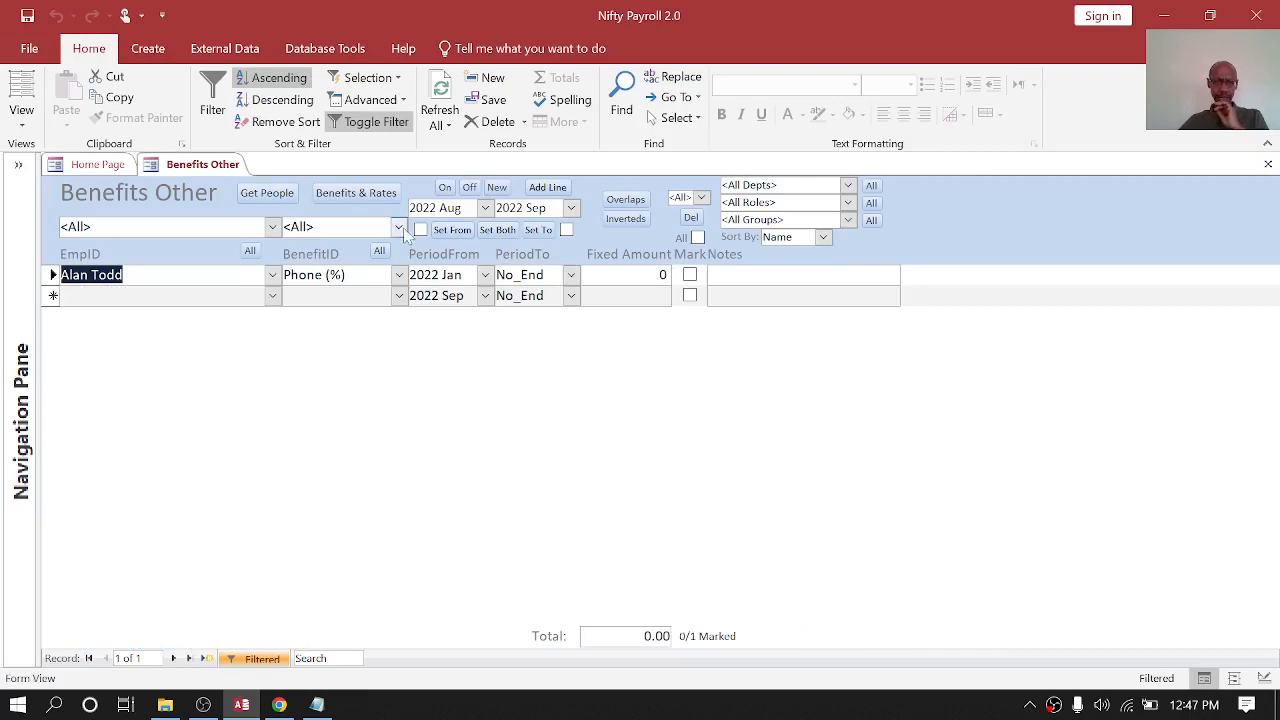
left_click(356, 193)
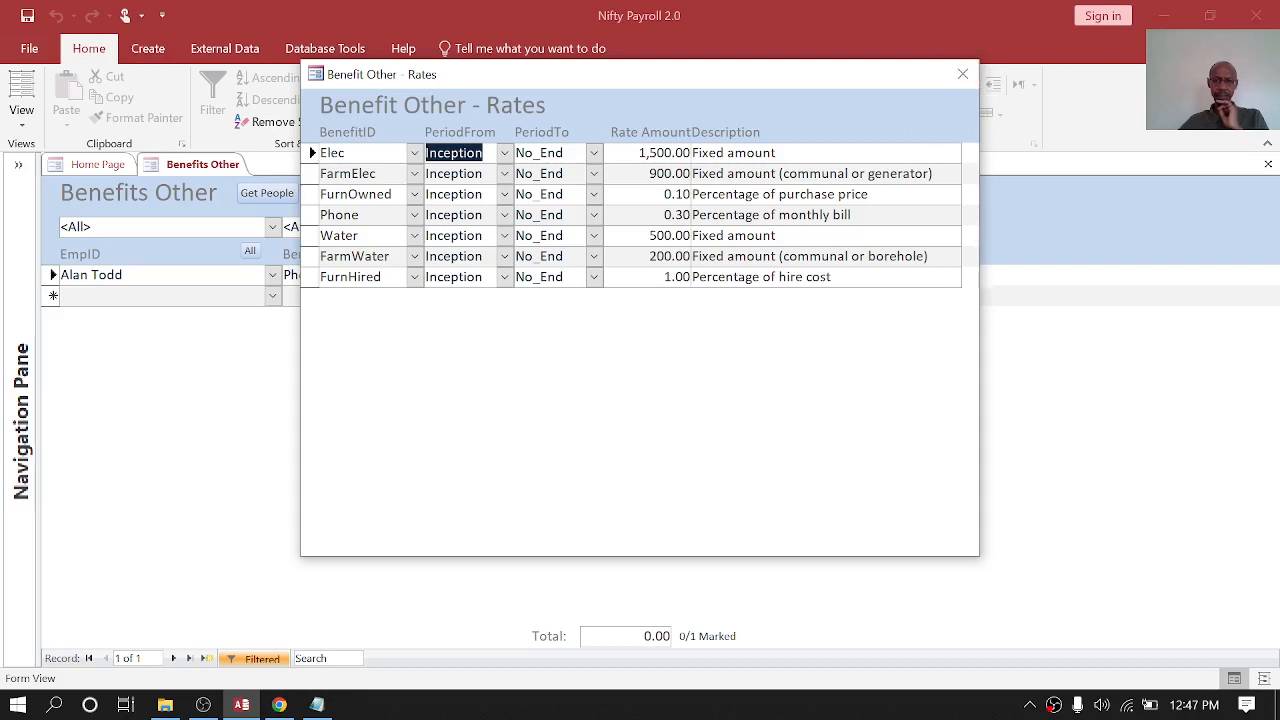
left_click_drag(665, 195, 691, 195)
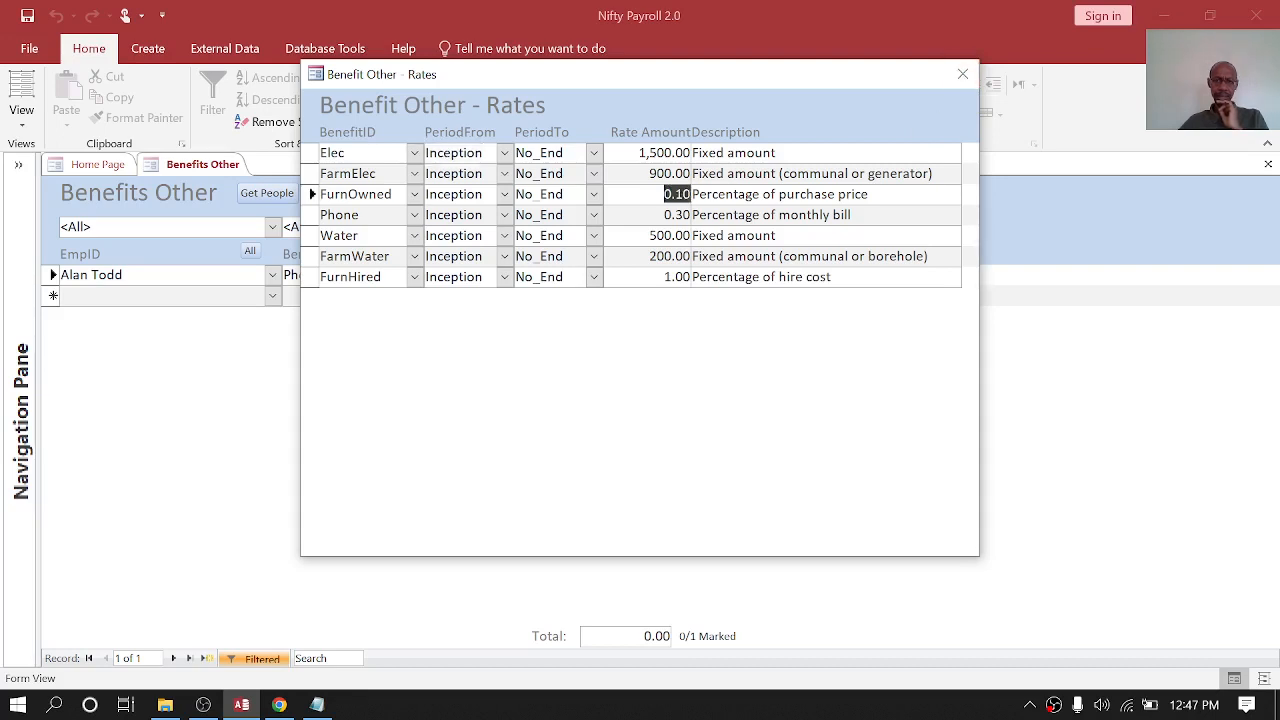
key("Down")
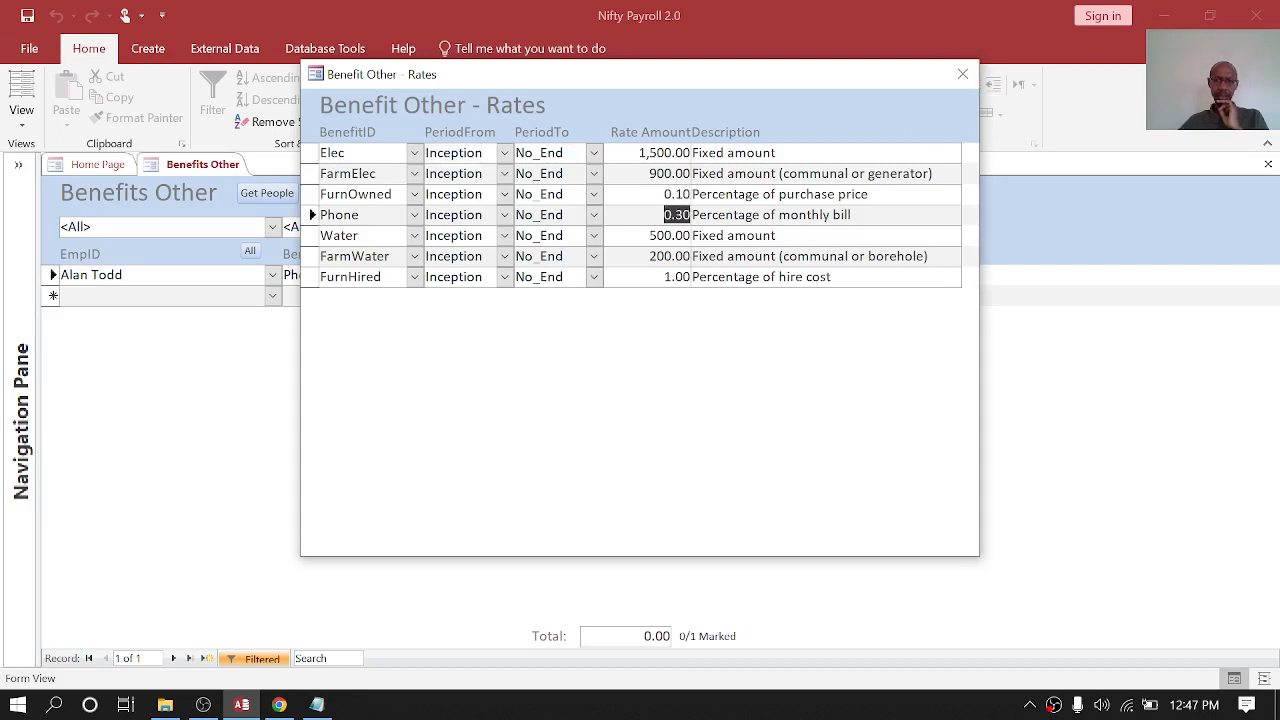
left_click(962, 75)
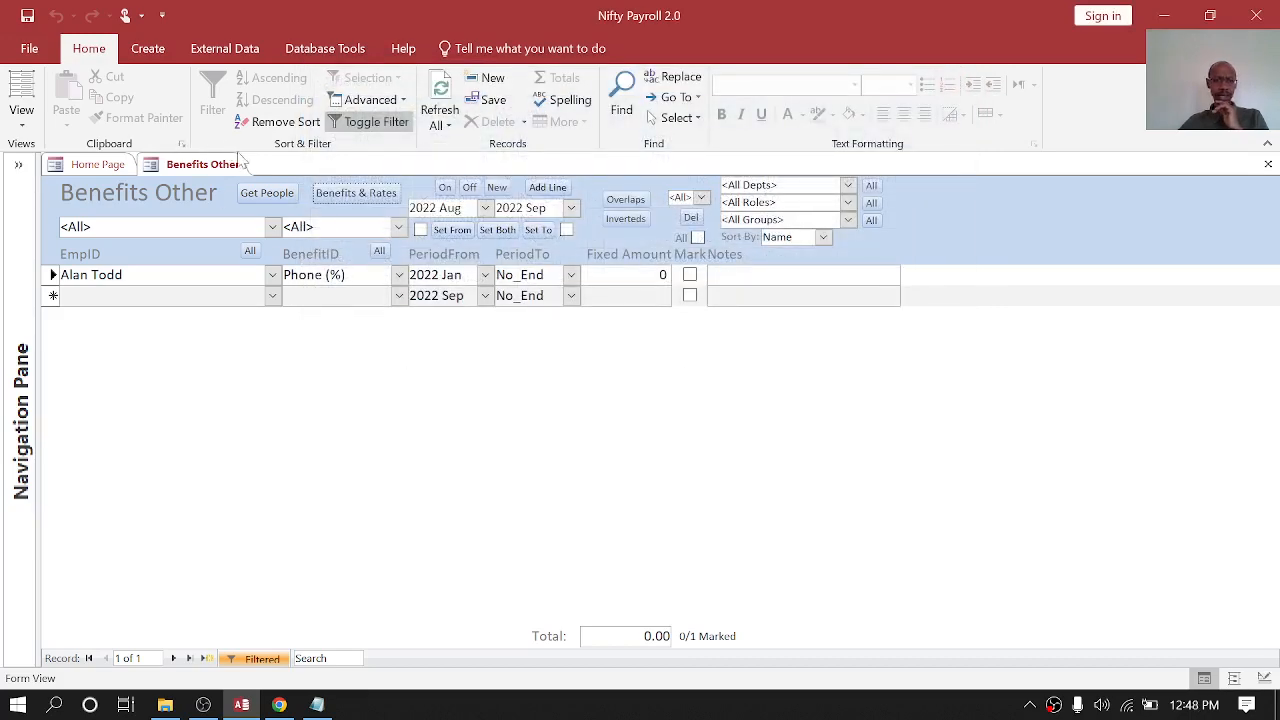
Step: Open Varying Items from the home page, show the entries for all periods, and examine the iPhoneBill and v2Recovery items
left_click(97, 165)
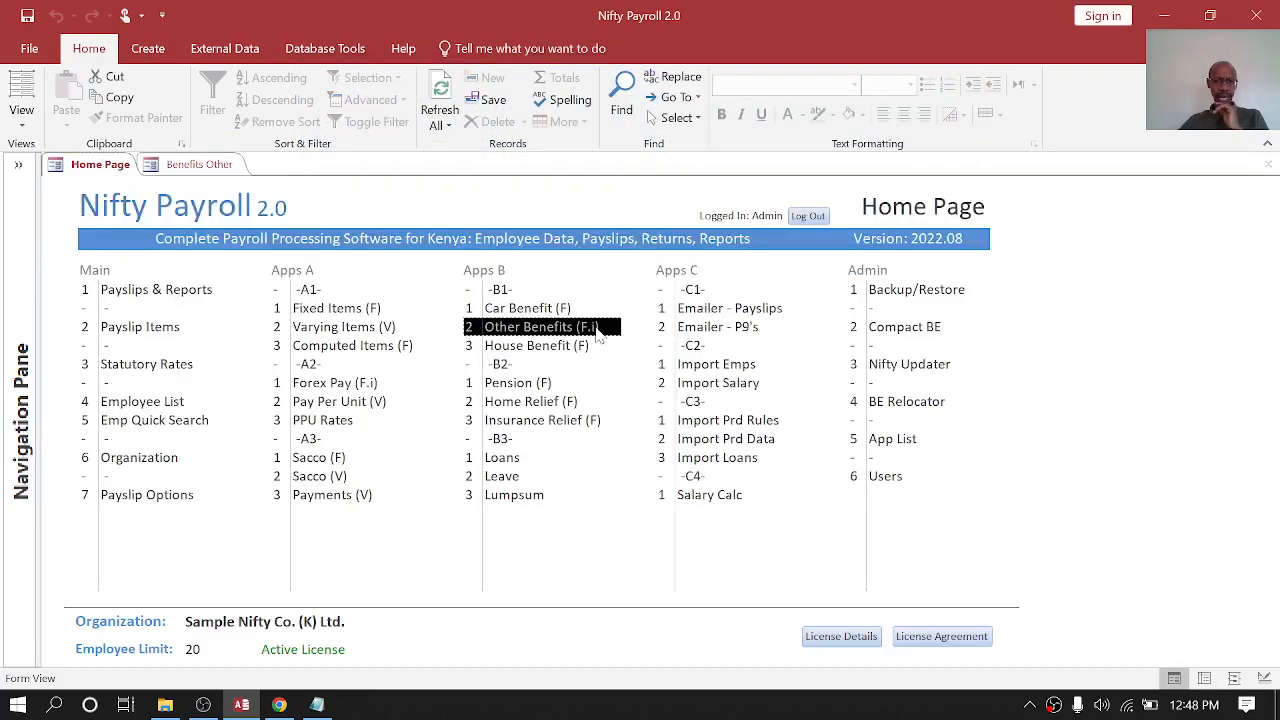
left_click(199, 168)
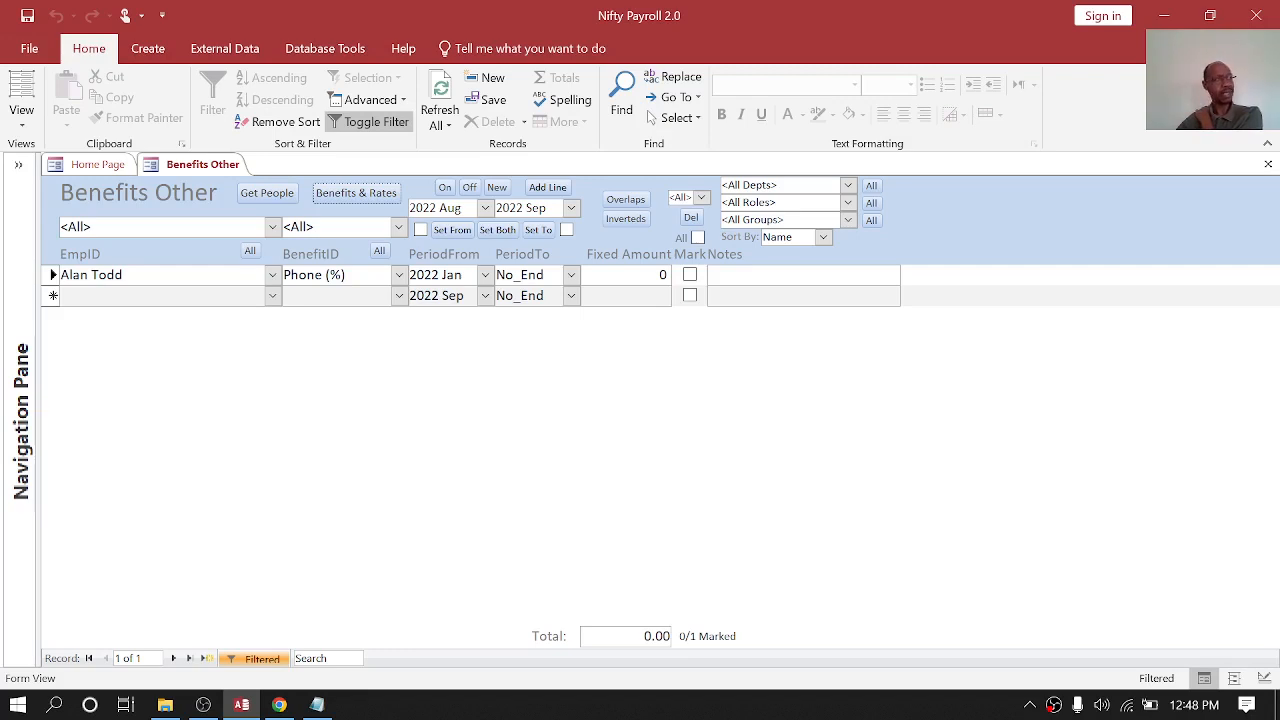
left_click(100, 165)
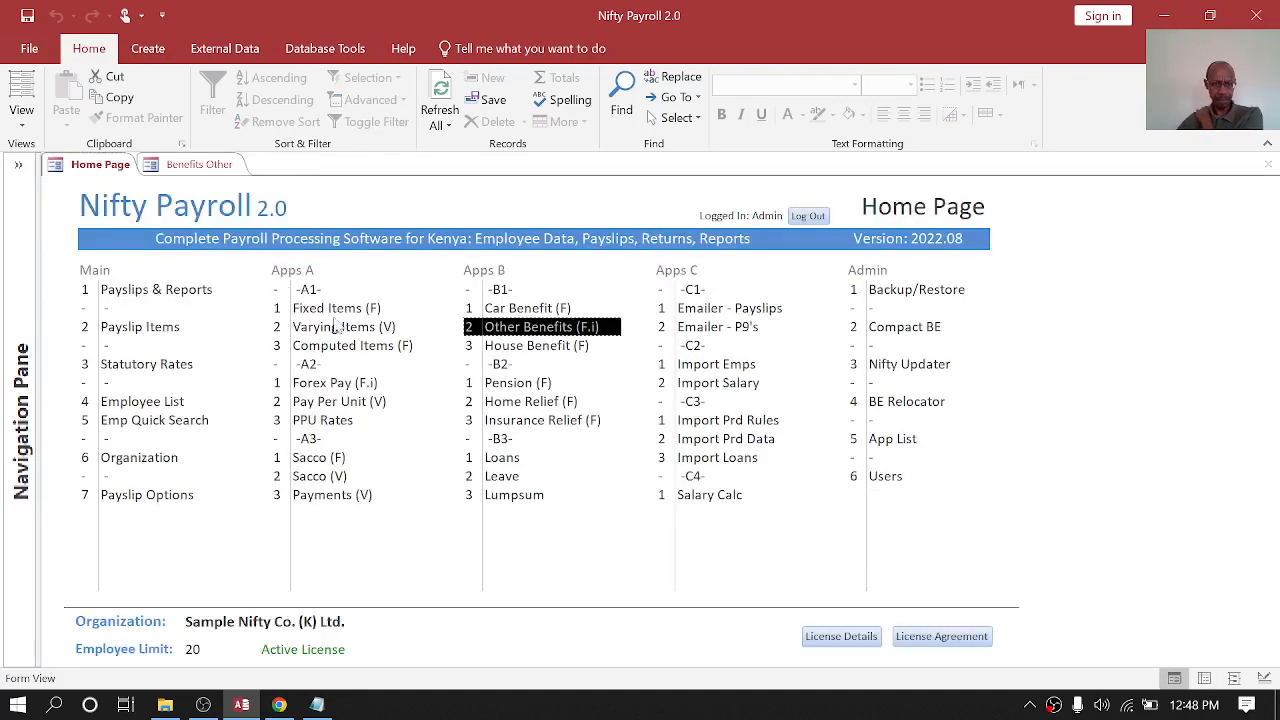
left_click(343, 327)
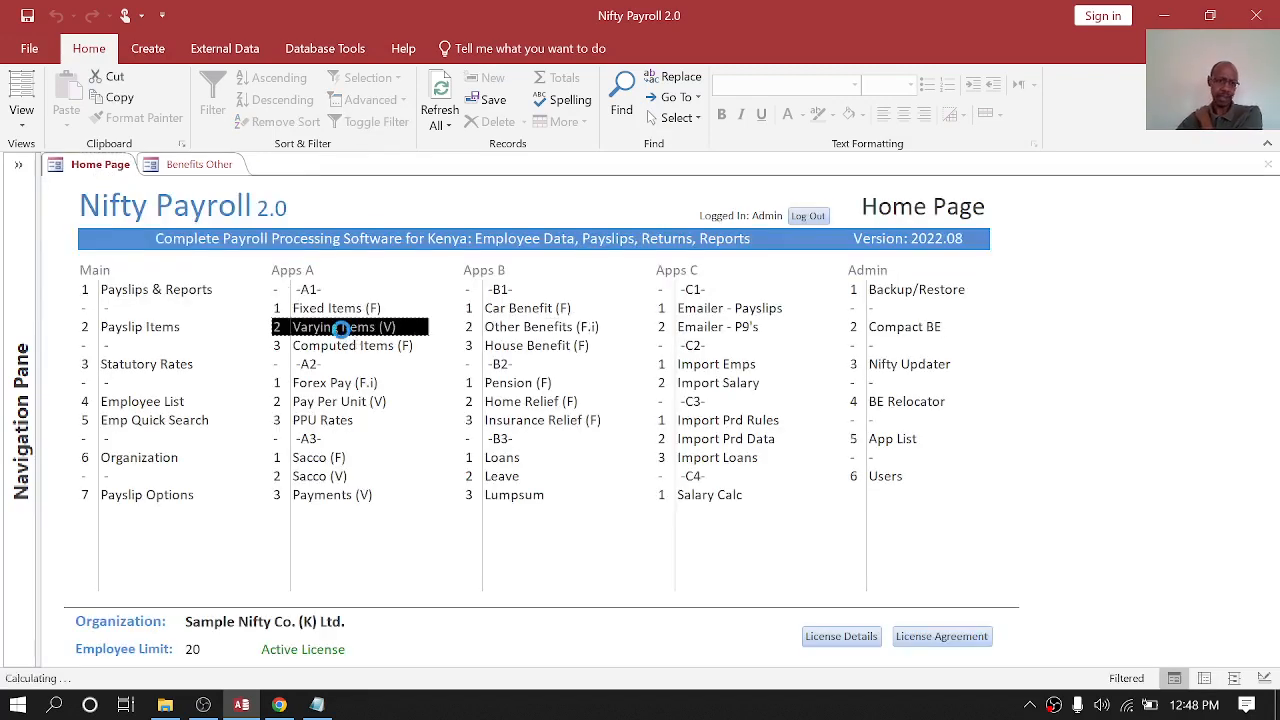
left_click(119, 256)
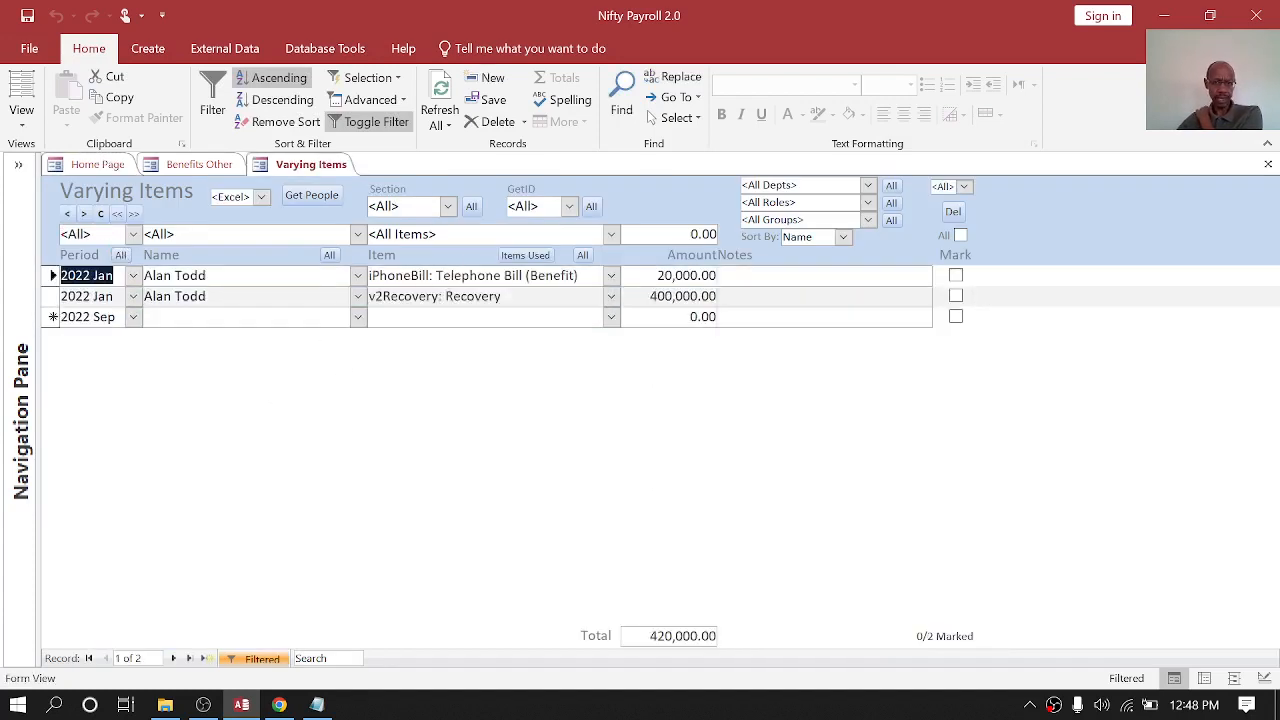
left_click_drag(525, 275, 578, 275)
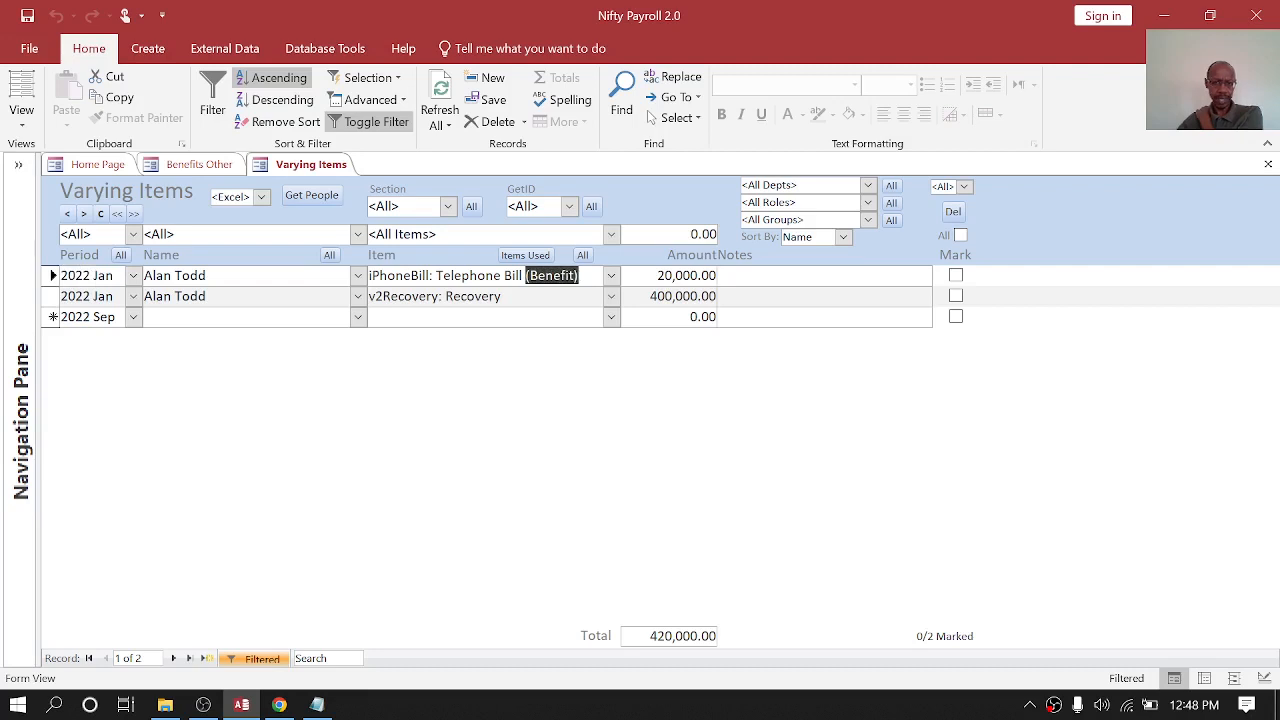
left_click(370, 275)
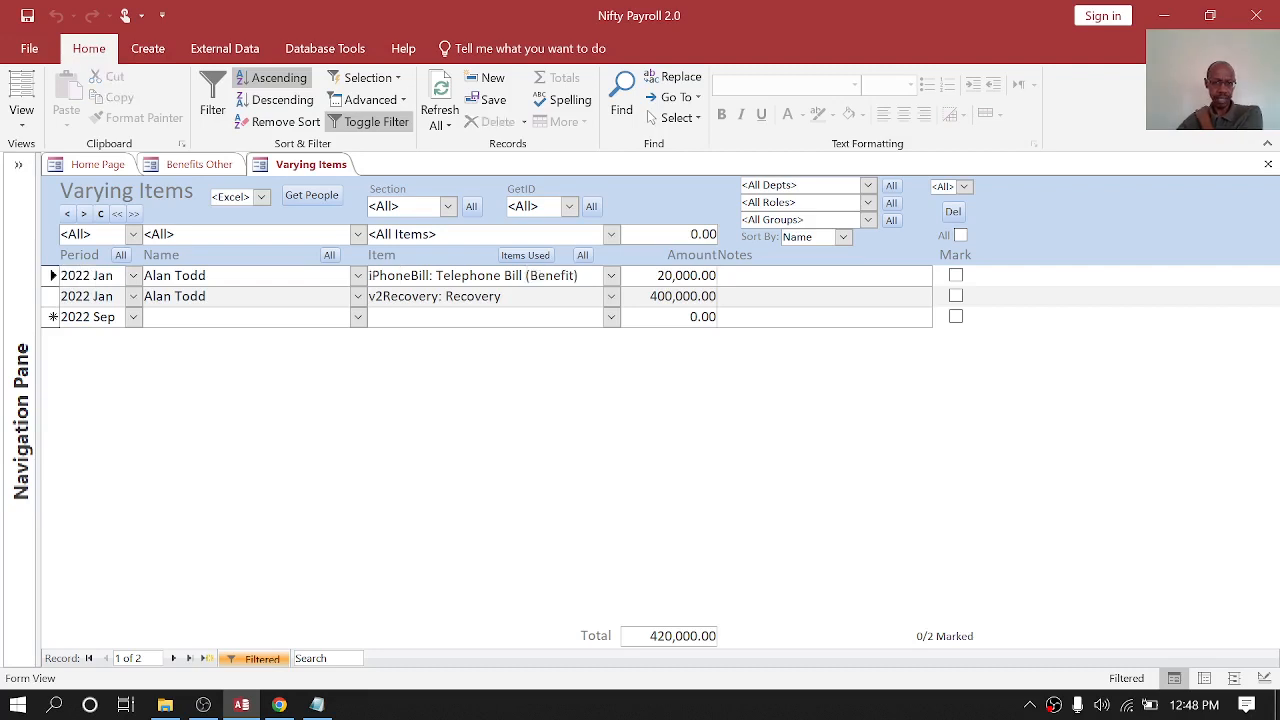
left_click(405, 296)
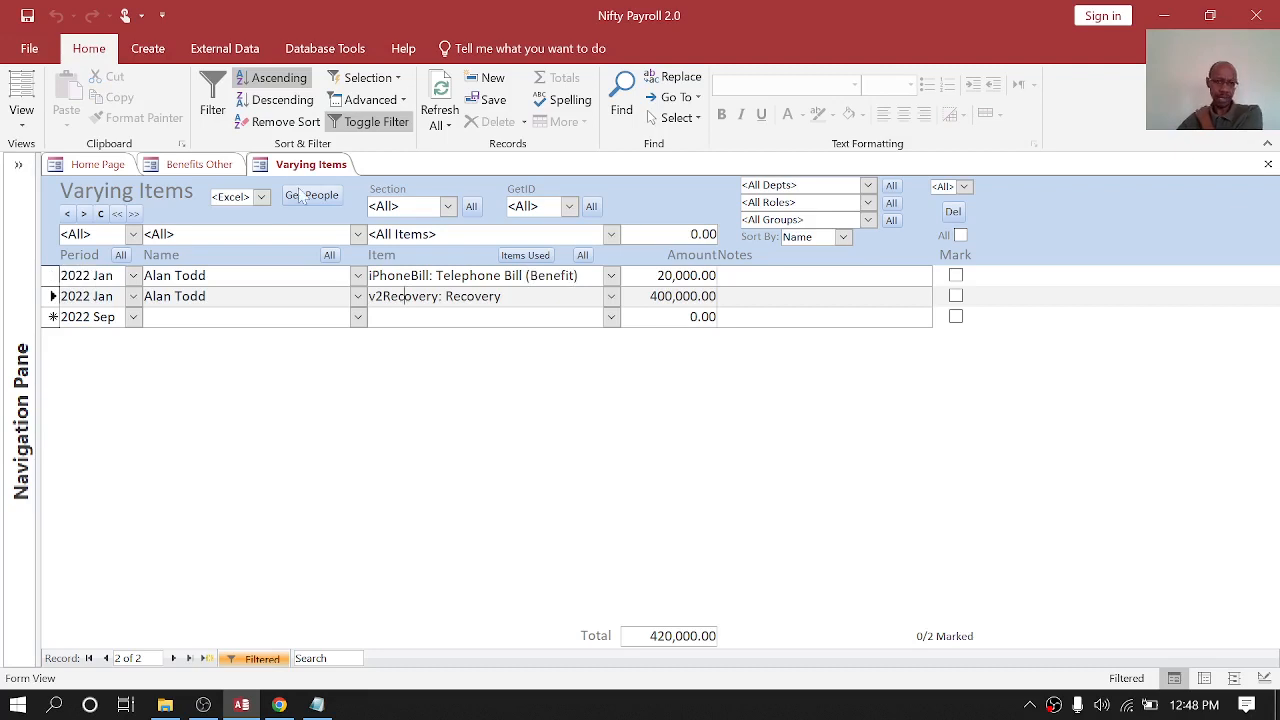
Step: Compare Benefits Other with Varying Items, then examine the Phone (%) entry's fixed amount and the available benefit types
left_click(199, 167)
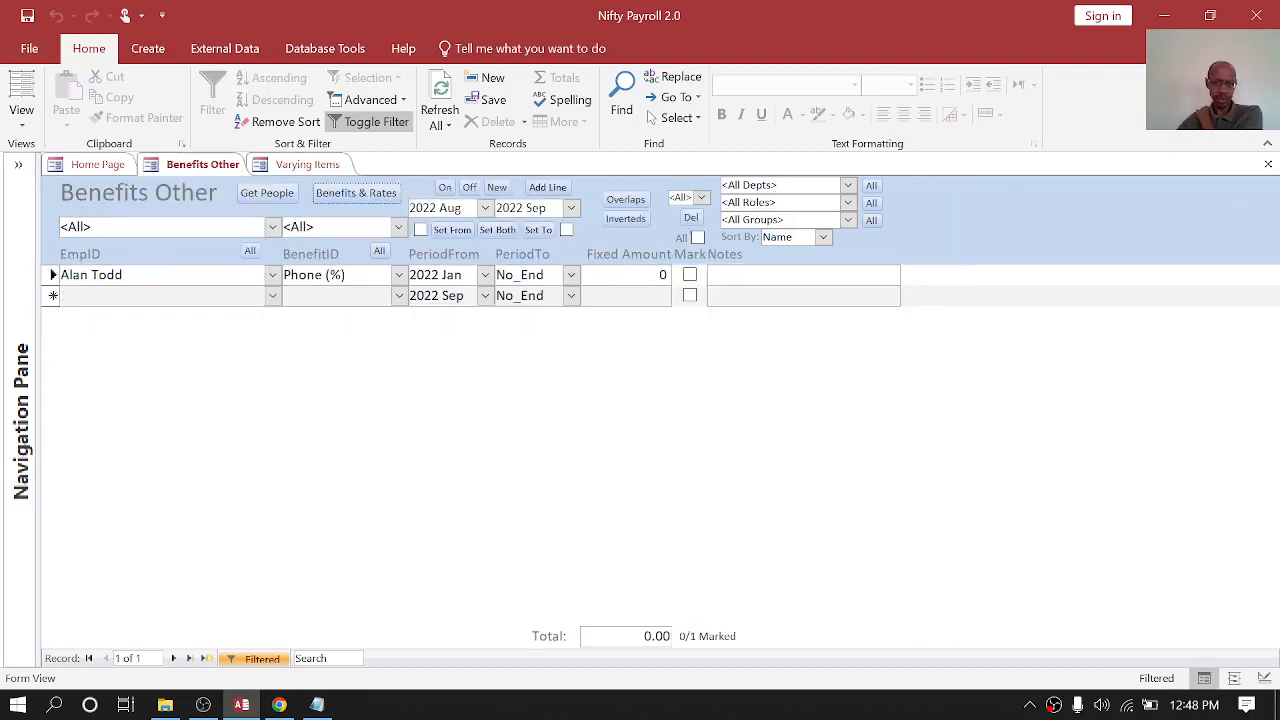
left_click(320, 195)
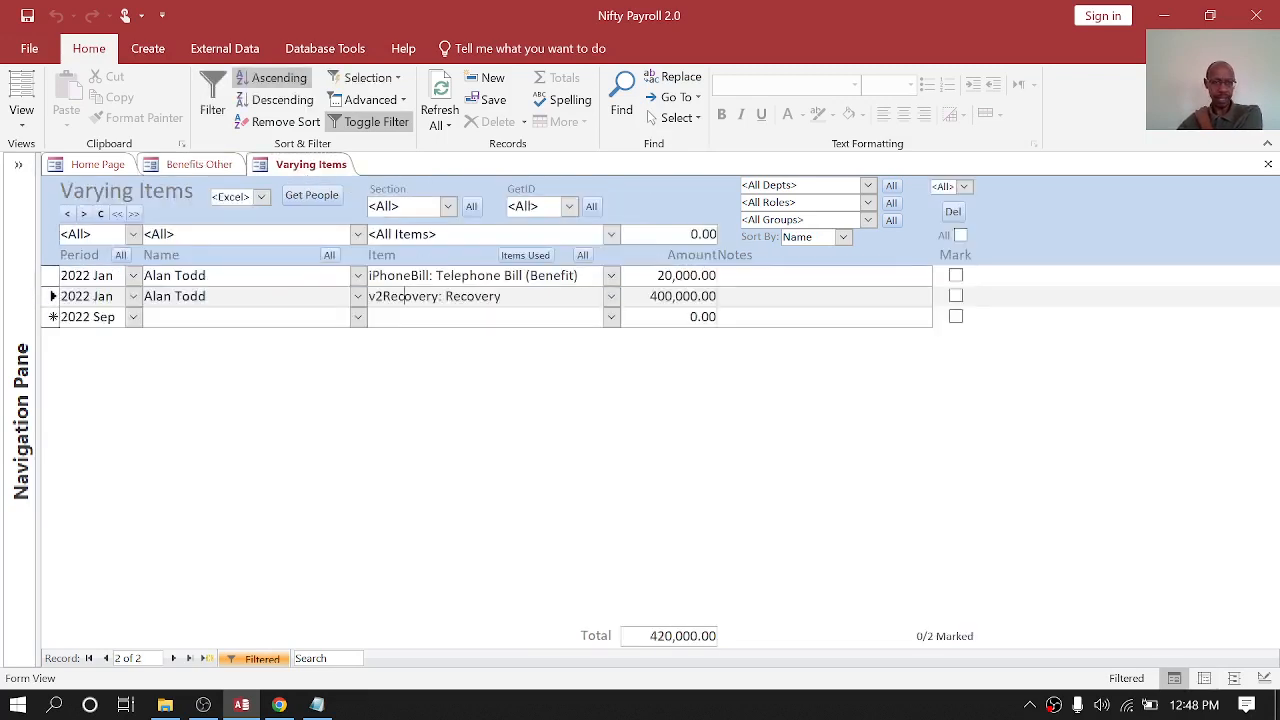
left_click(205, 165)
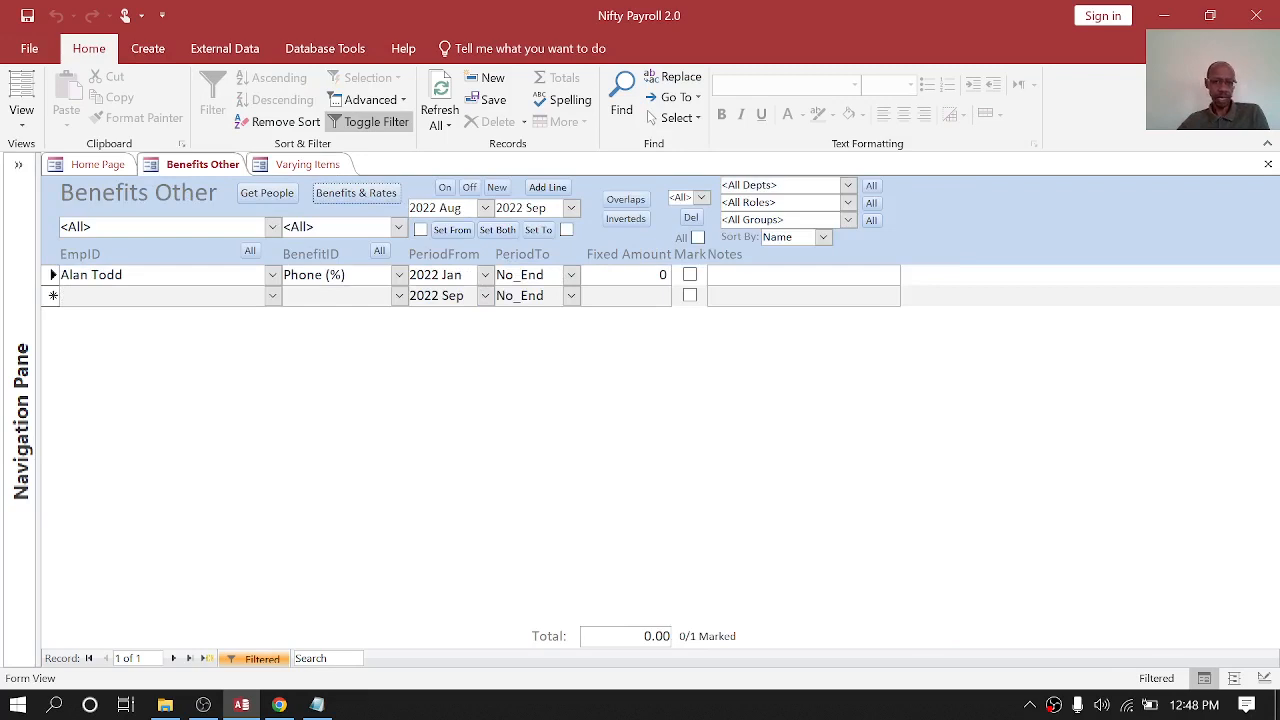
left_click(658, 275)
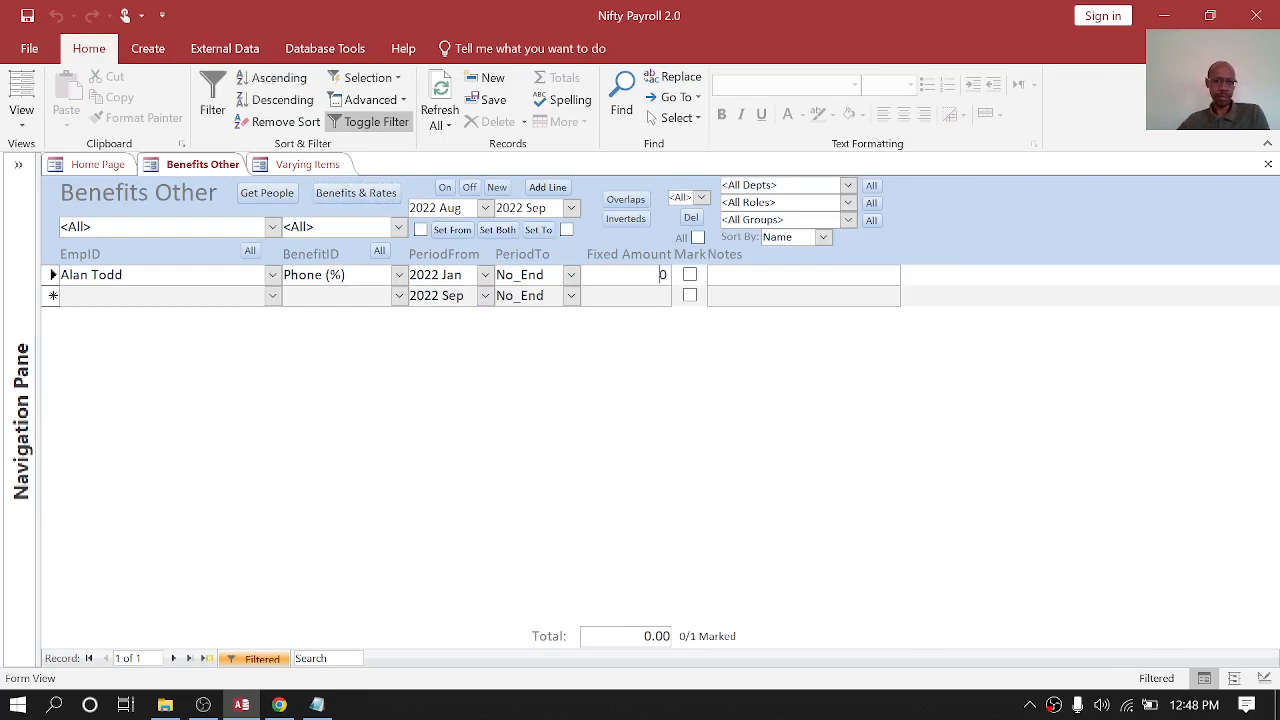
left_click(400, 280)
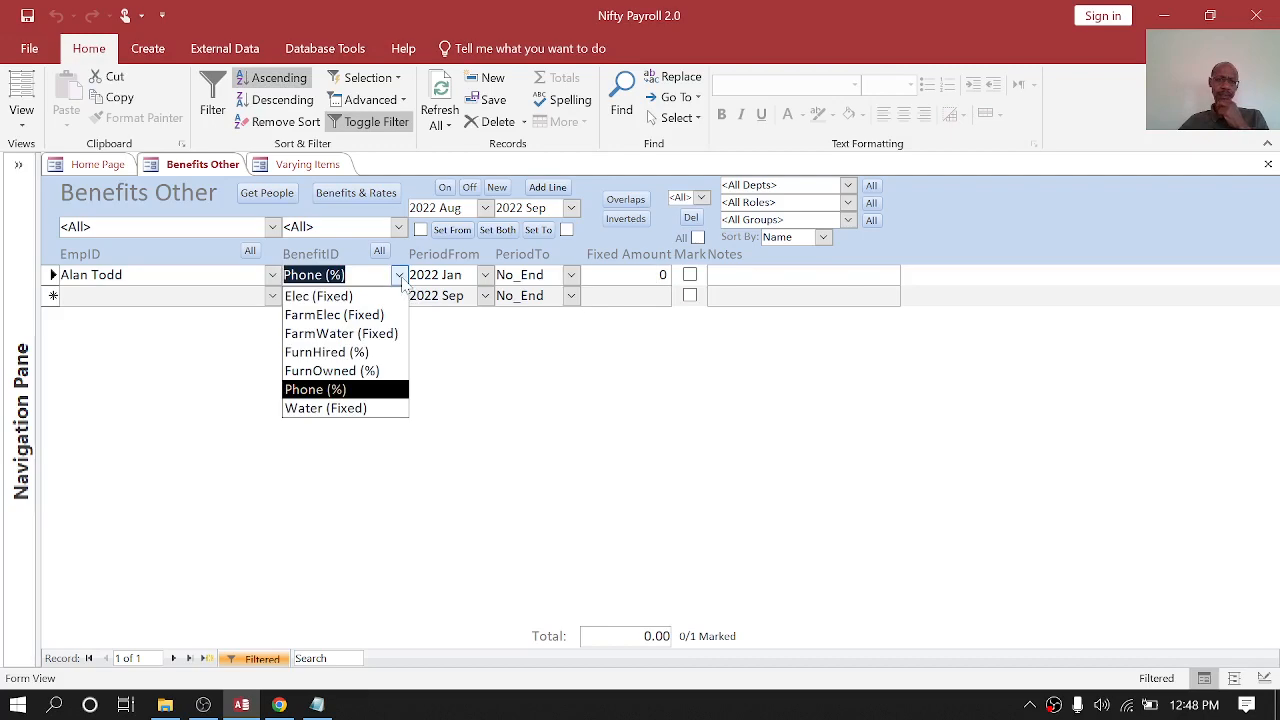
Step: Review the Benefits & Rates list again, and close it along with the Benefits Other and Varying Items forms
left_click(356, 192)
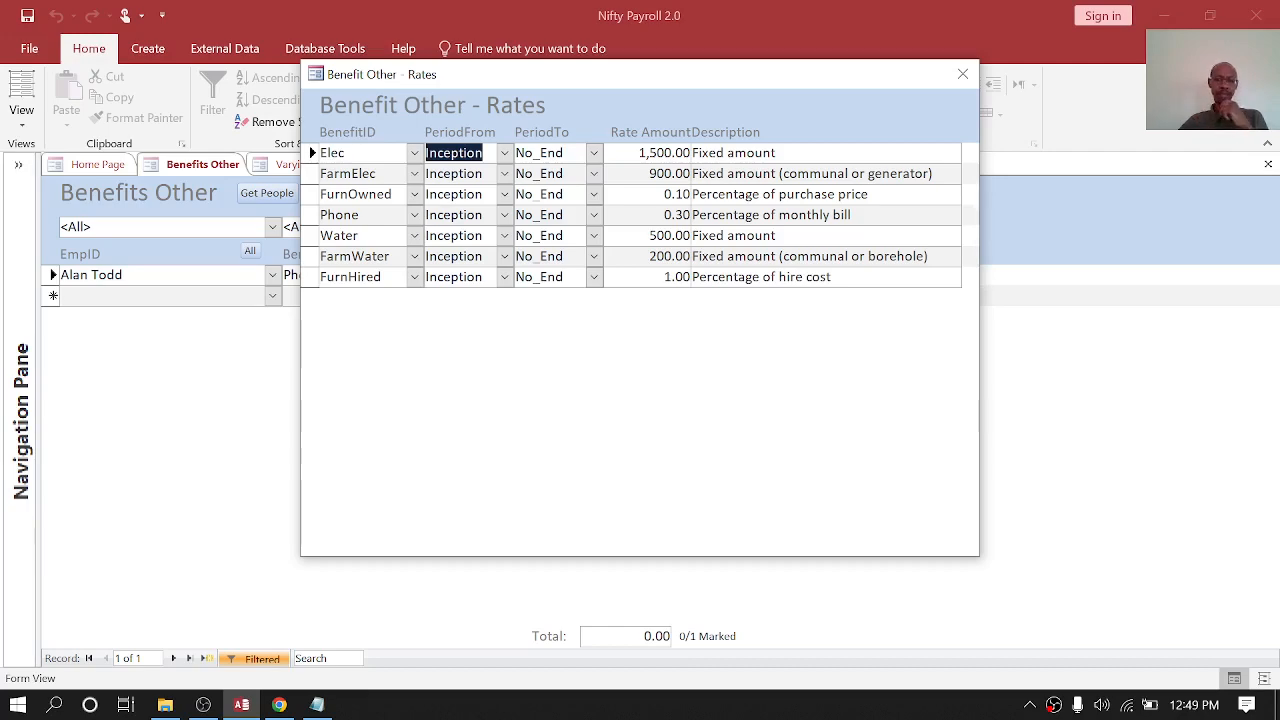
left_click(962, 74)
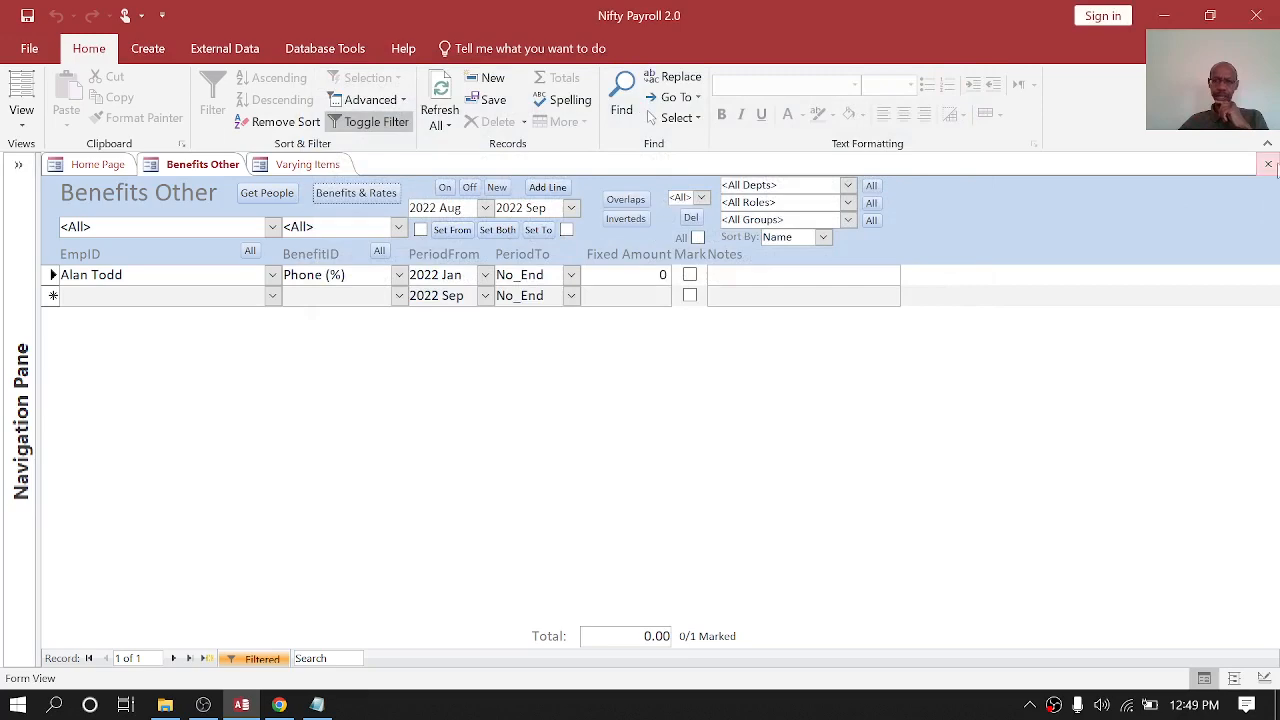
left_click(1269, 165)
left_click(1269, 165)
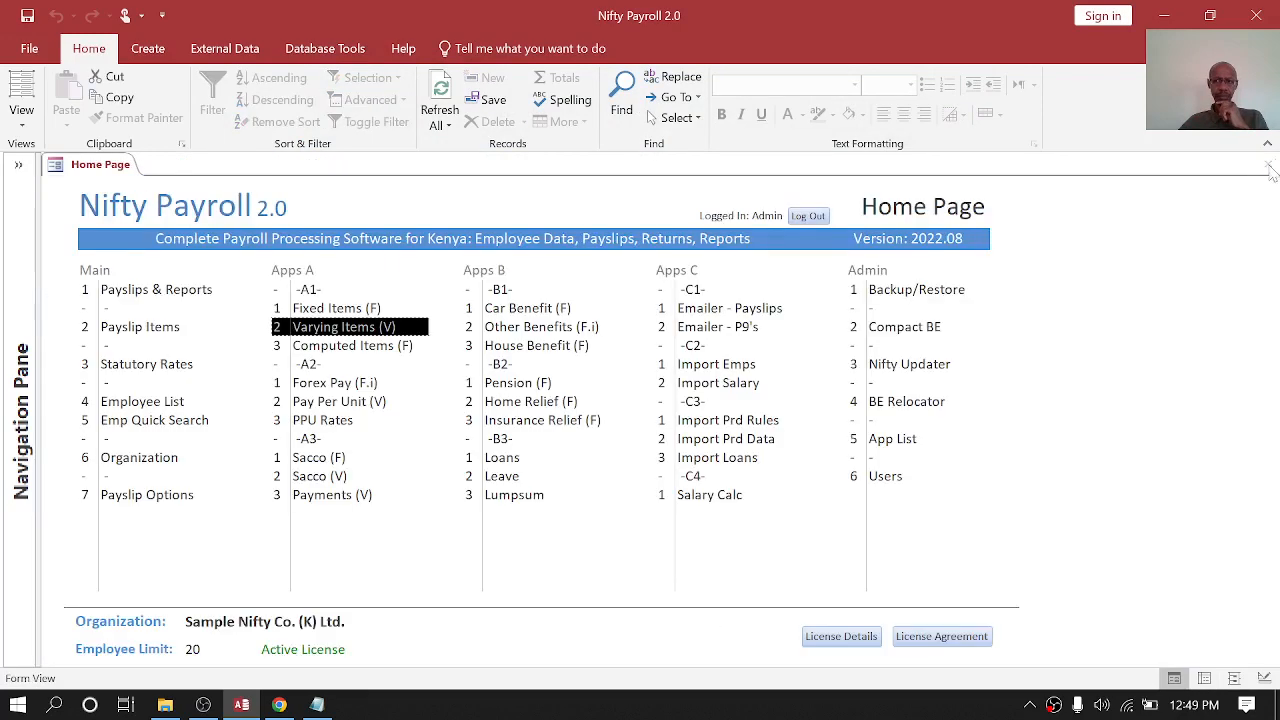
Step: Open House Benefit, examine the housing options for the first and third employees, look through all entries, and close the form
left_click(524, 350)
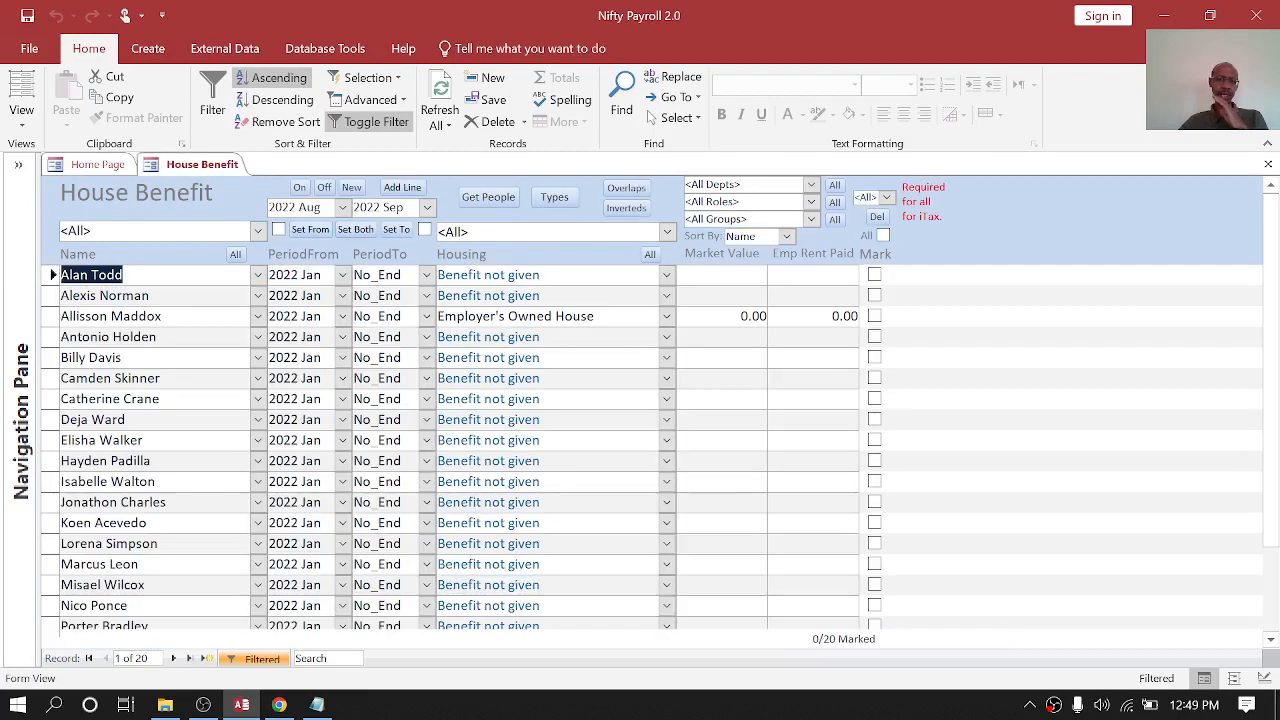
left_click(667, 278)
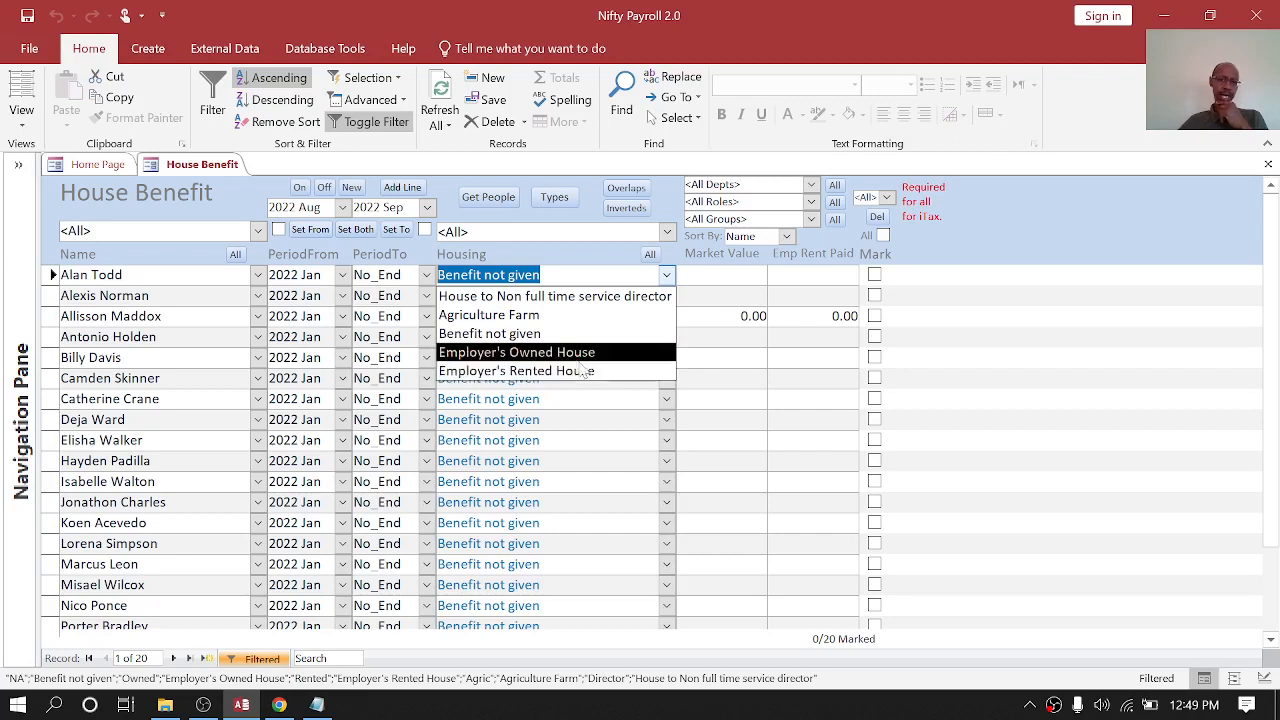
left_click(732, 296)
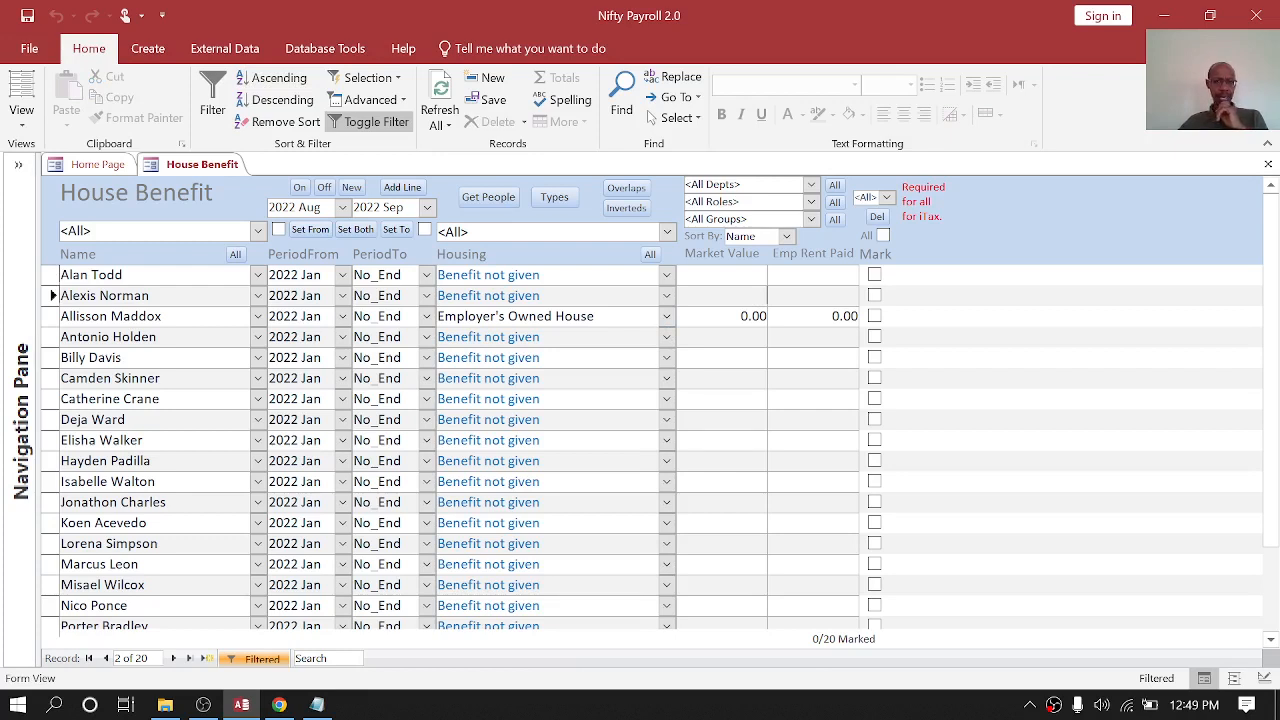
left_click(666, 317)
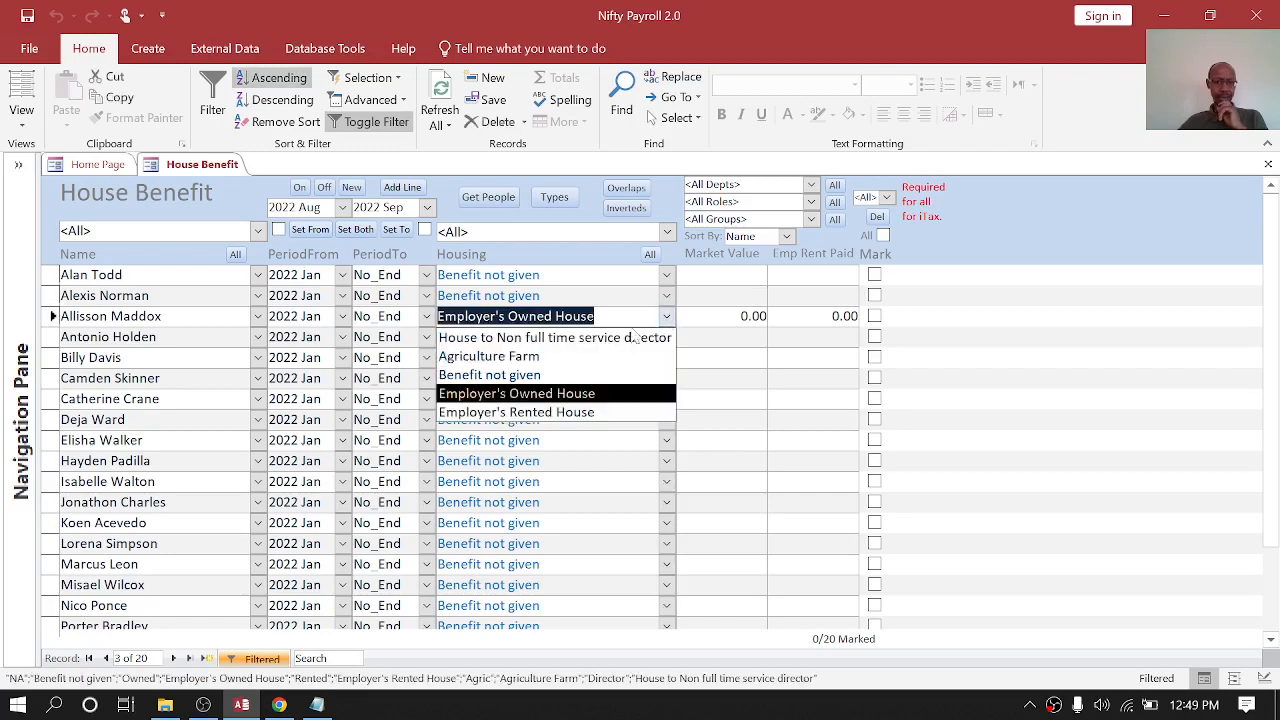
left_click(667, 318)
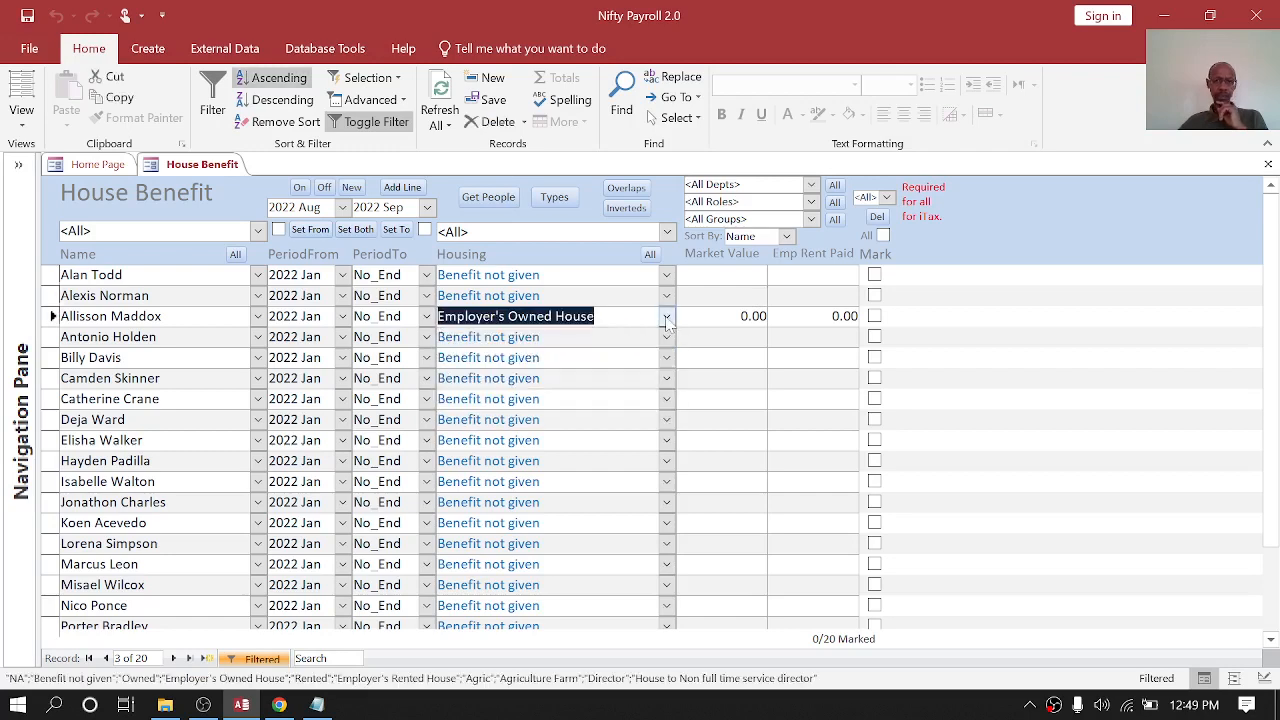
scroll(667, 397, "down", 2)
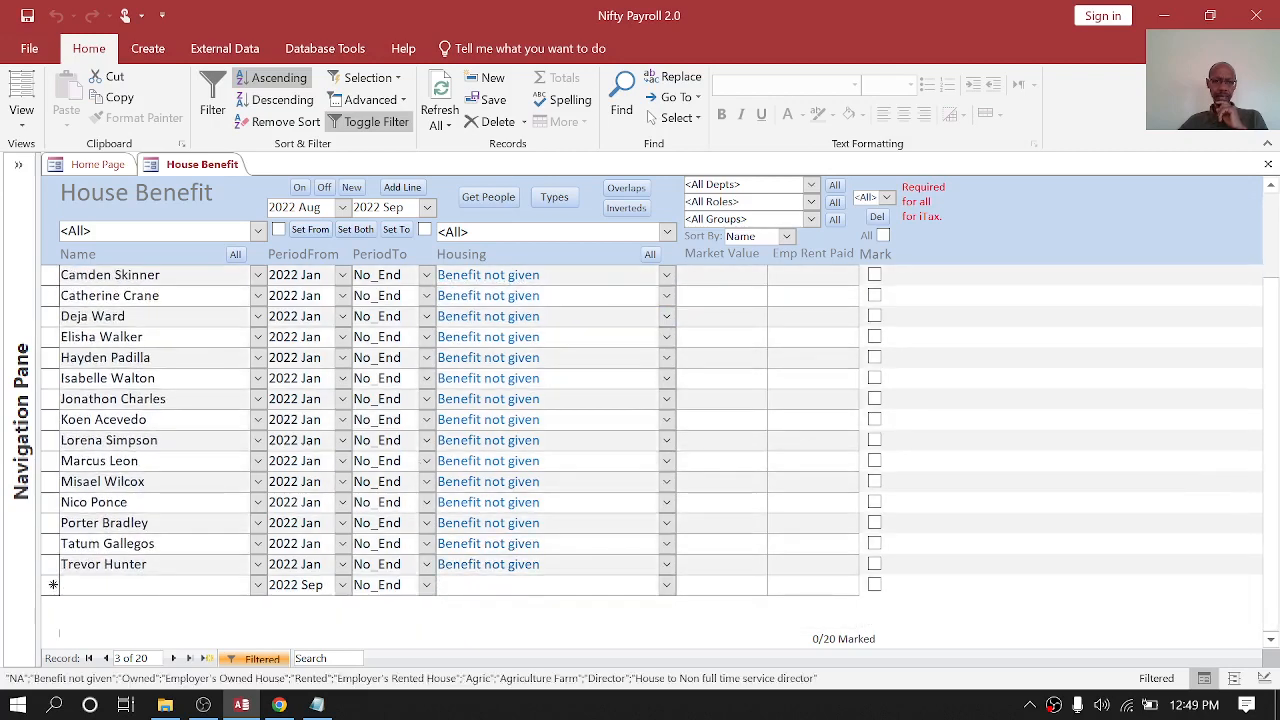
scroll(915, 437, "up", 2)
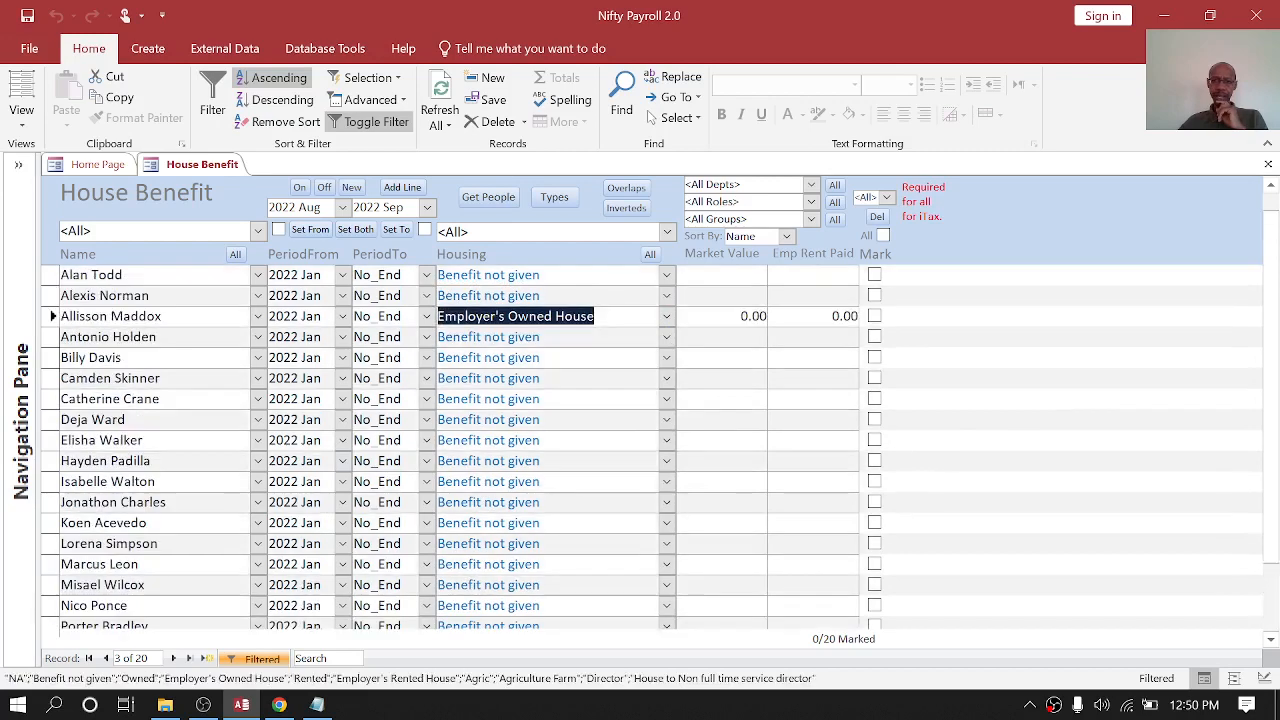
left_click(666, 316)
left_click(667, 318)
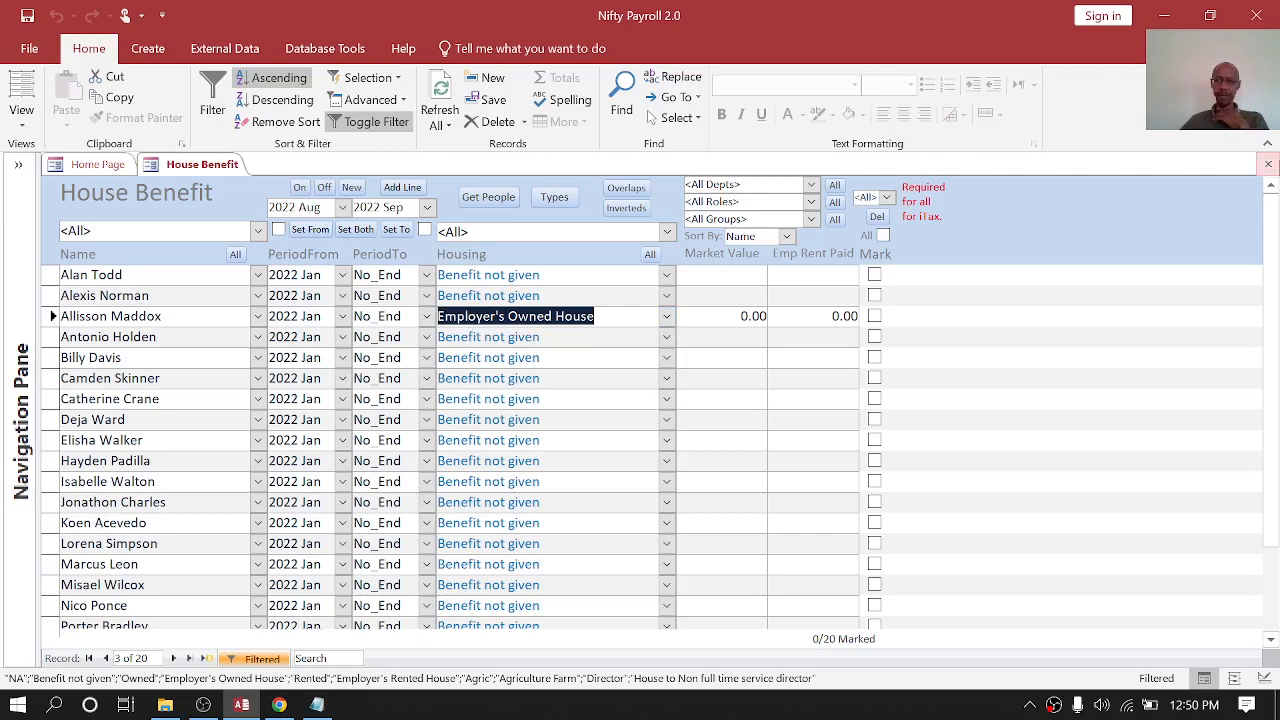
left_click(1268, 164)
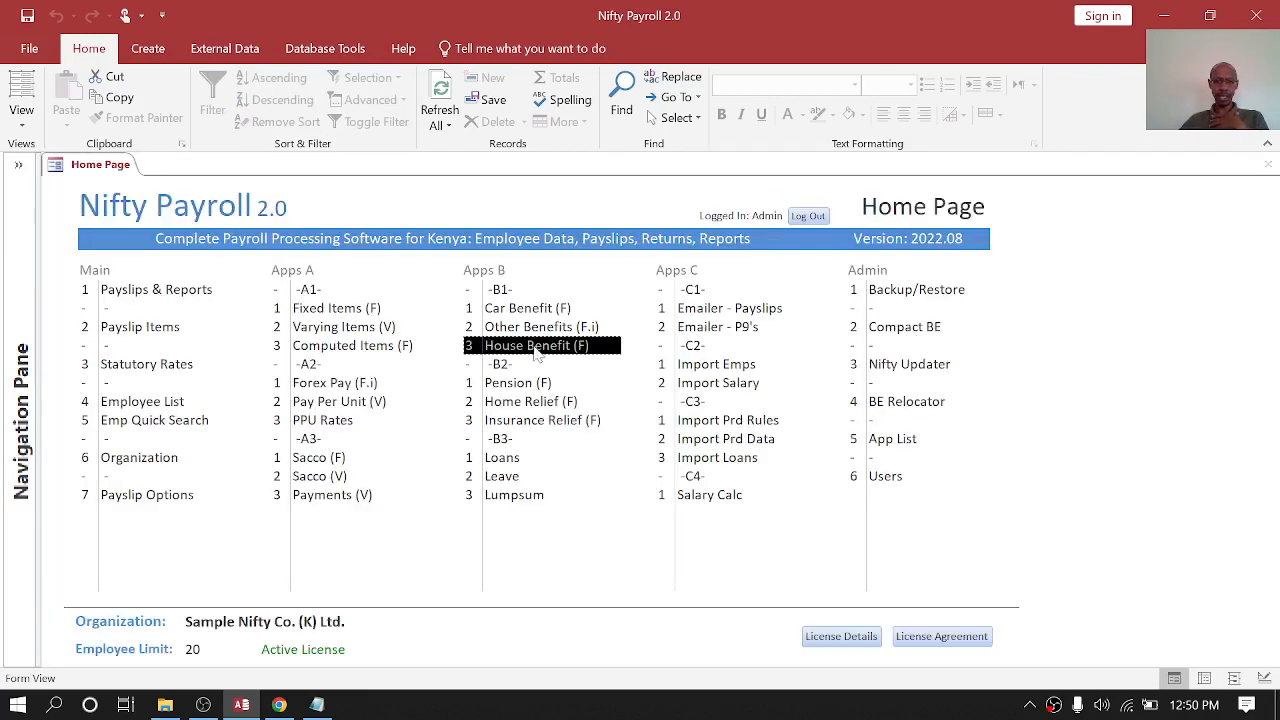
Step: Open Pension, view the institution choices for the first entry, and review the Pension Institution list and its contribution options
left_click(534, 385)
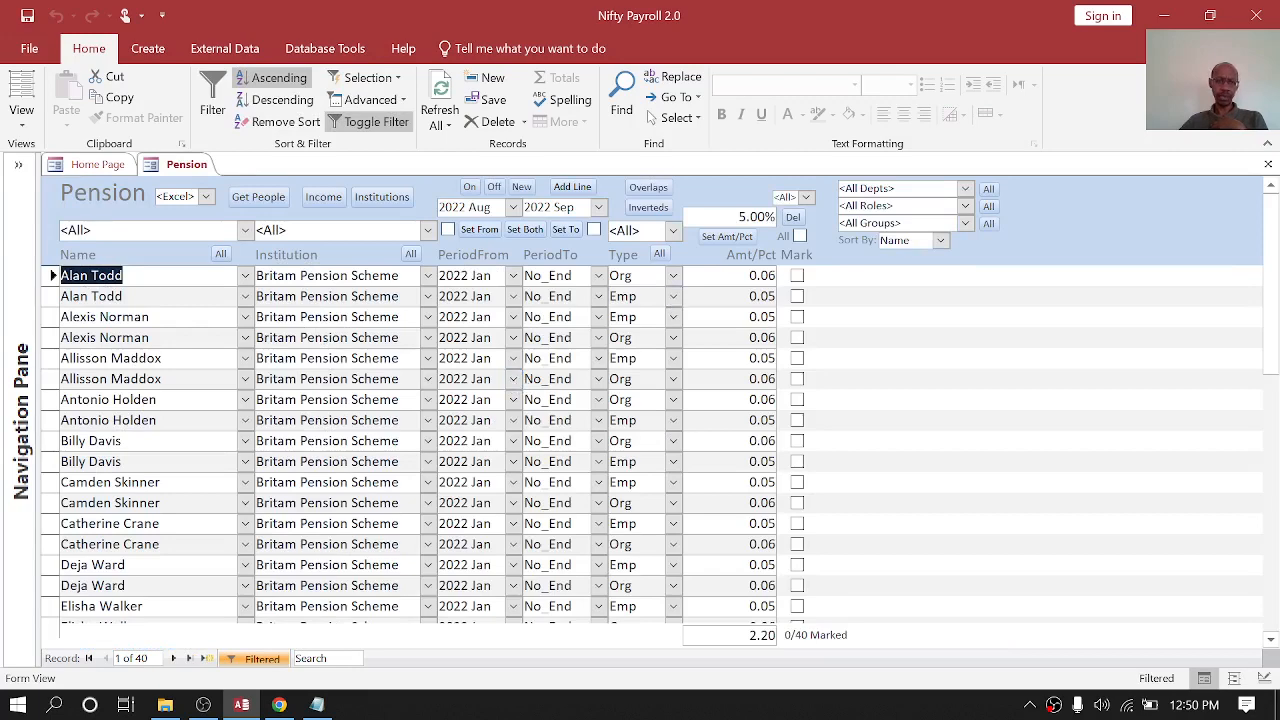
left_click(428, 275)
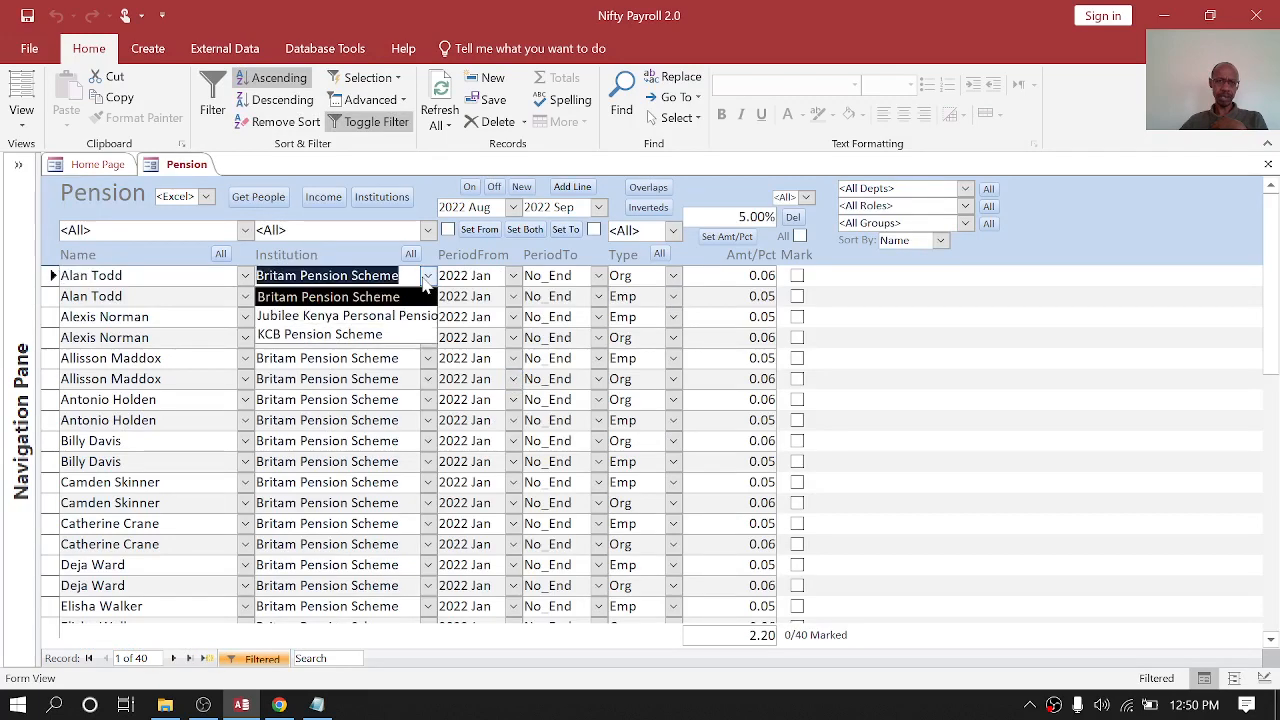
left_click(381, 196)
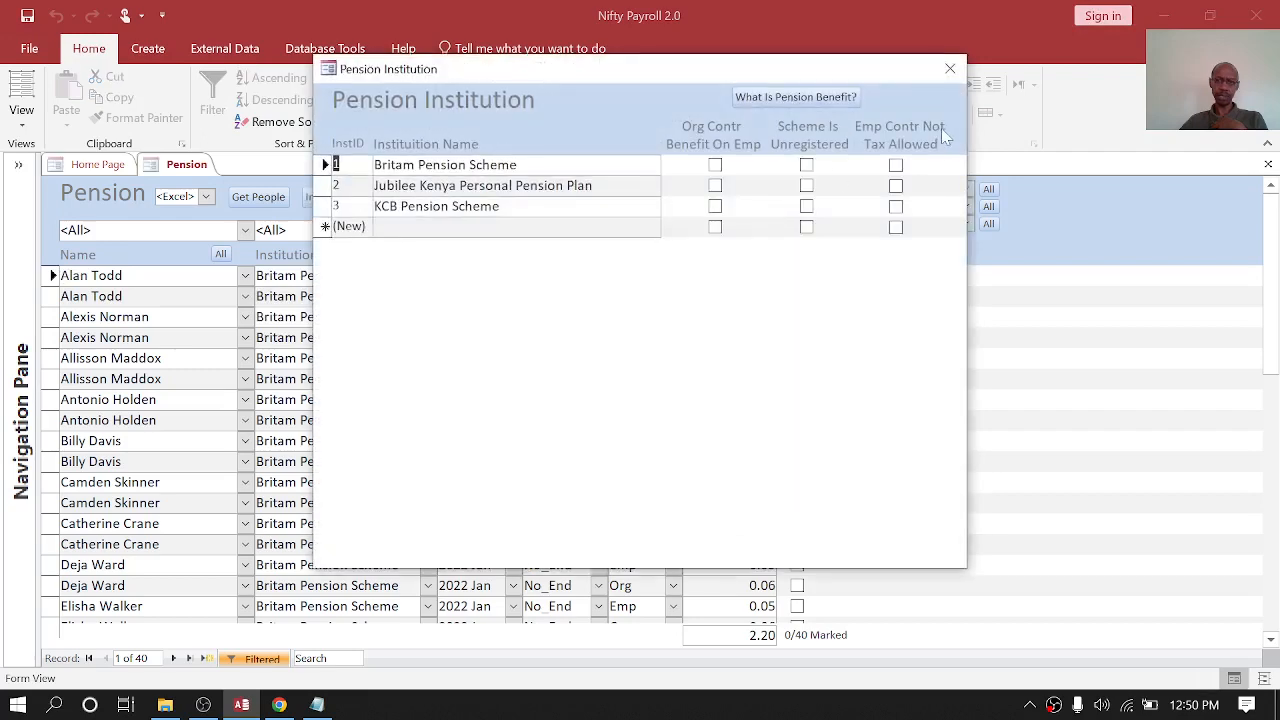
left_click(950, 70)
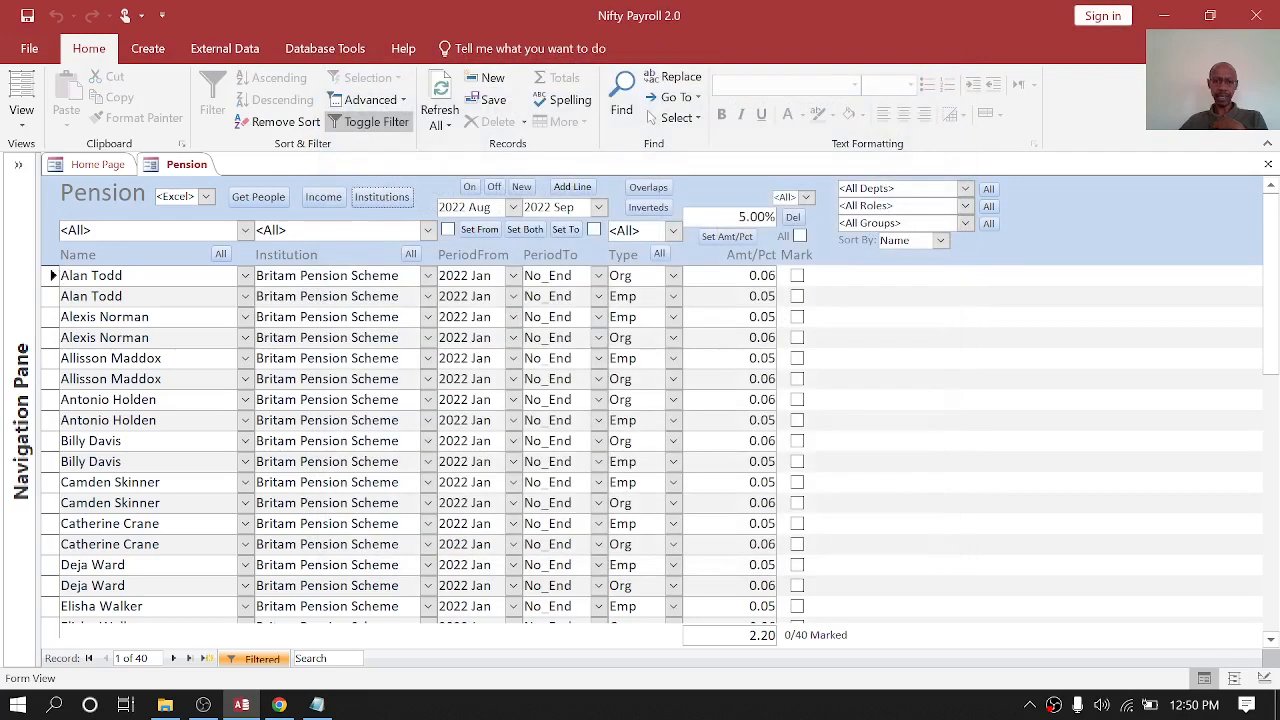
Step: Examine the contribution type choices and the Amt/Pct values for the first employee's pension entries, and close the Pension form
left_click(673, 276)
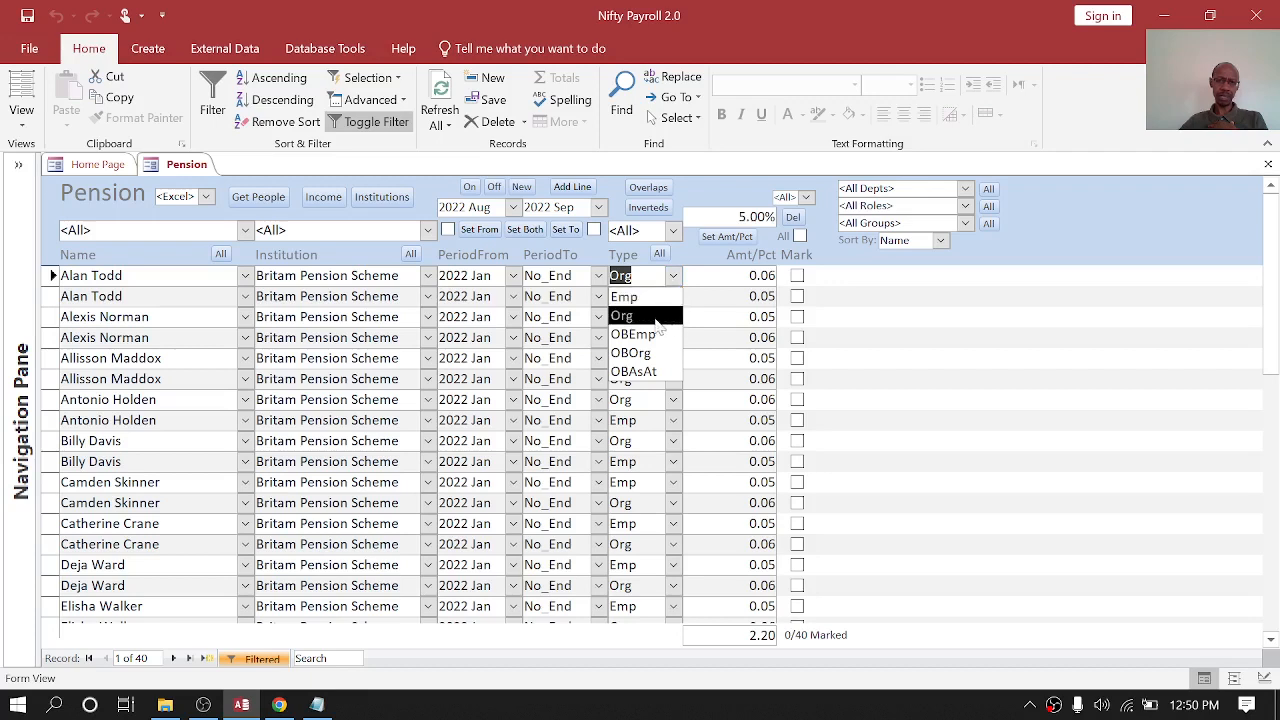
left_click(750, 296)
left_click(673, 275)
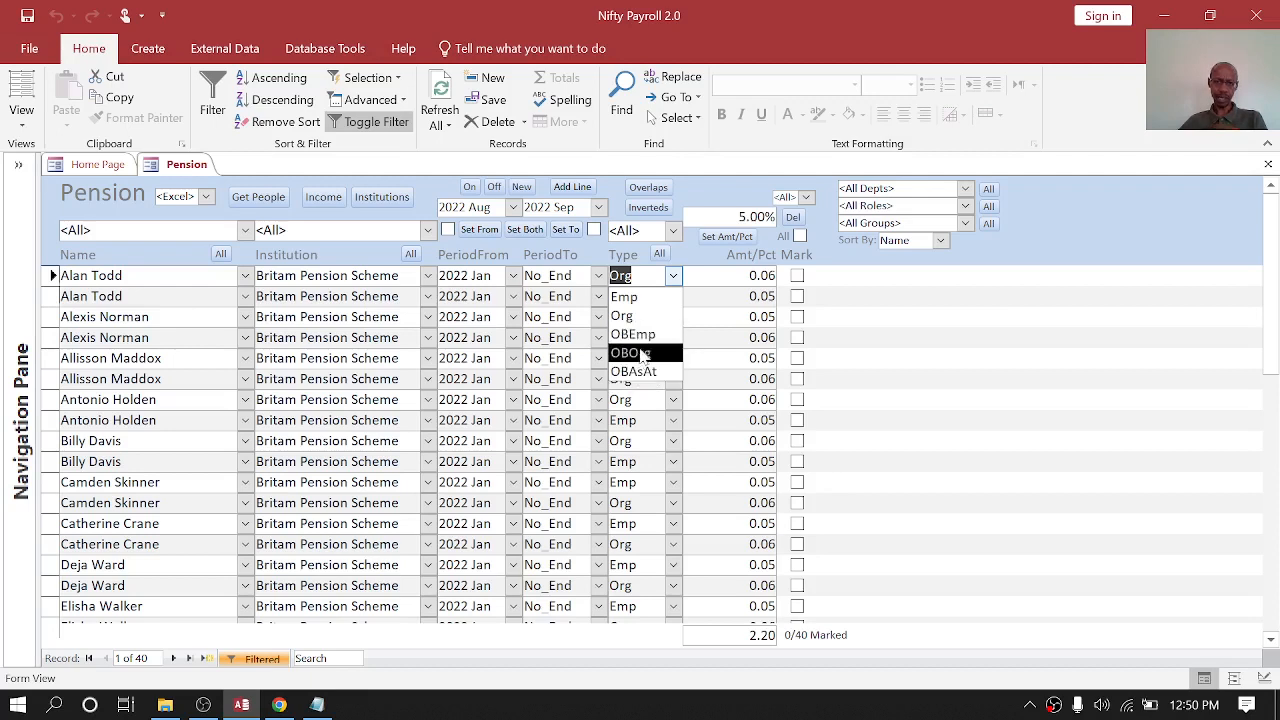
key("Up")
key("Up")
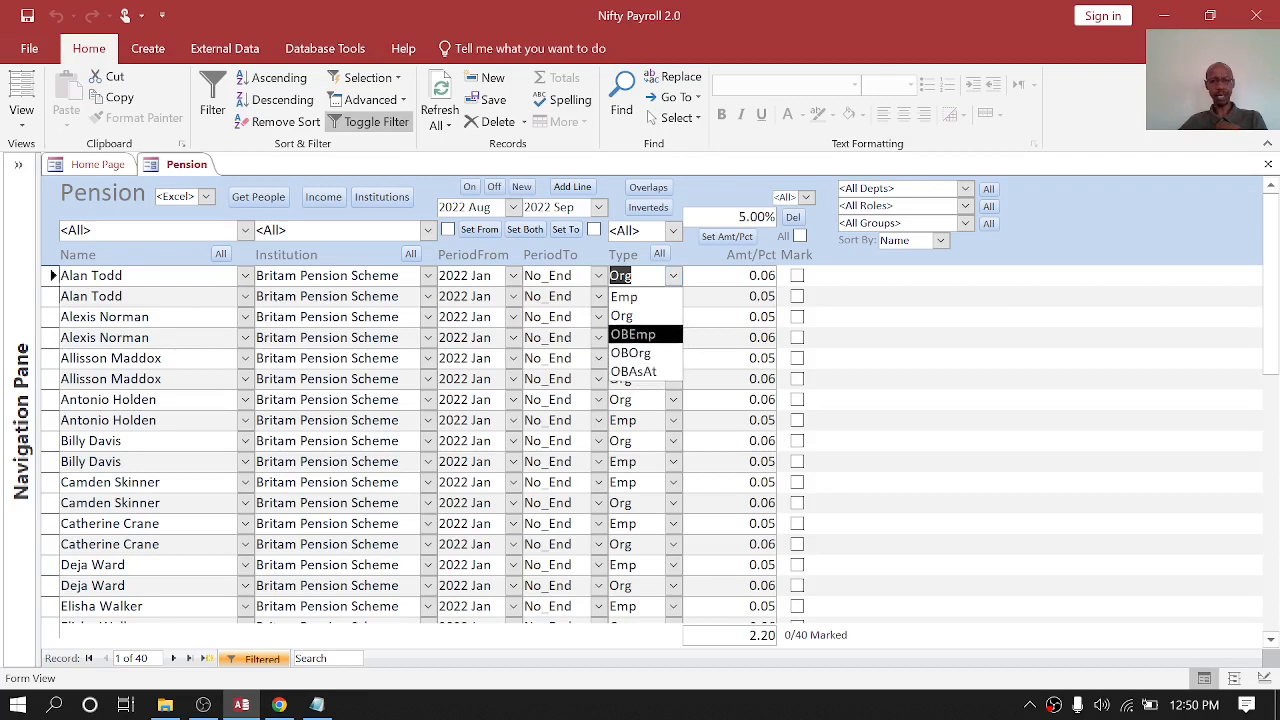
left_click(750, 296)
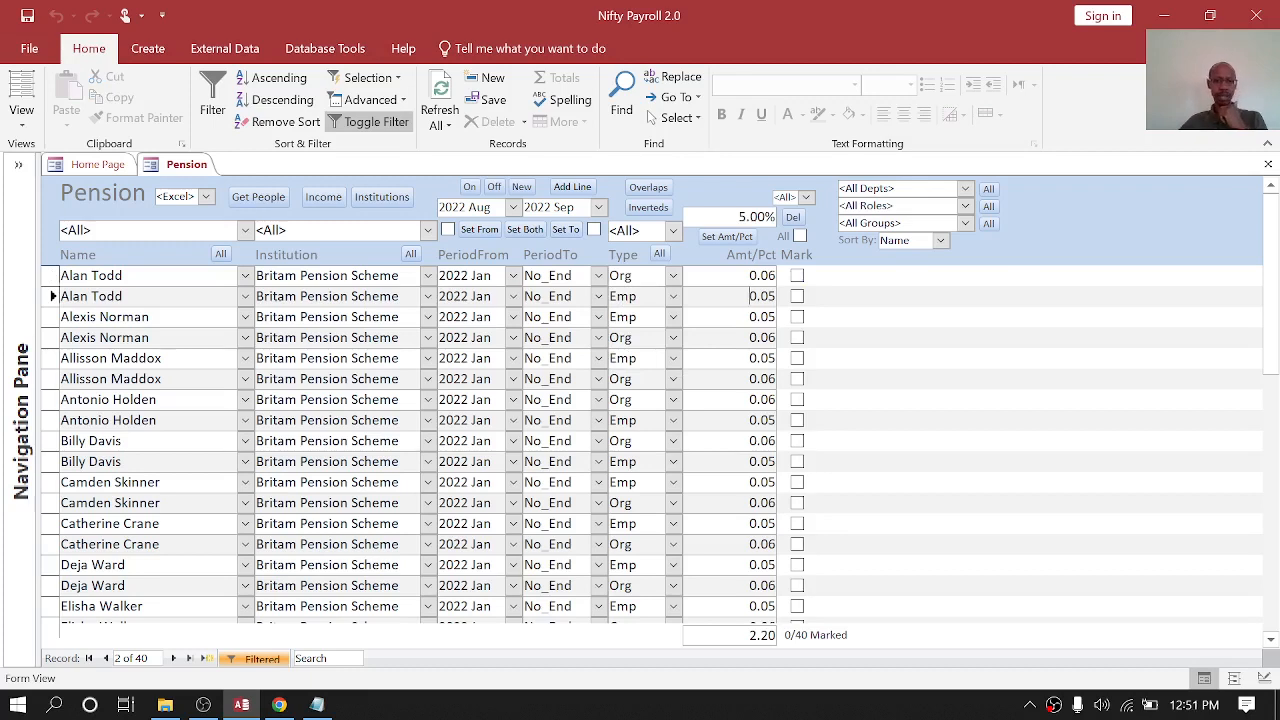
left_click_drag(750, 276, 779, 277)
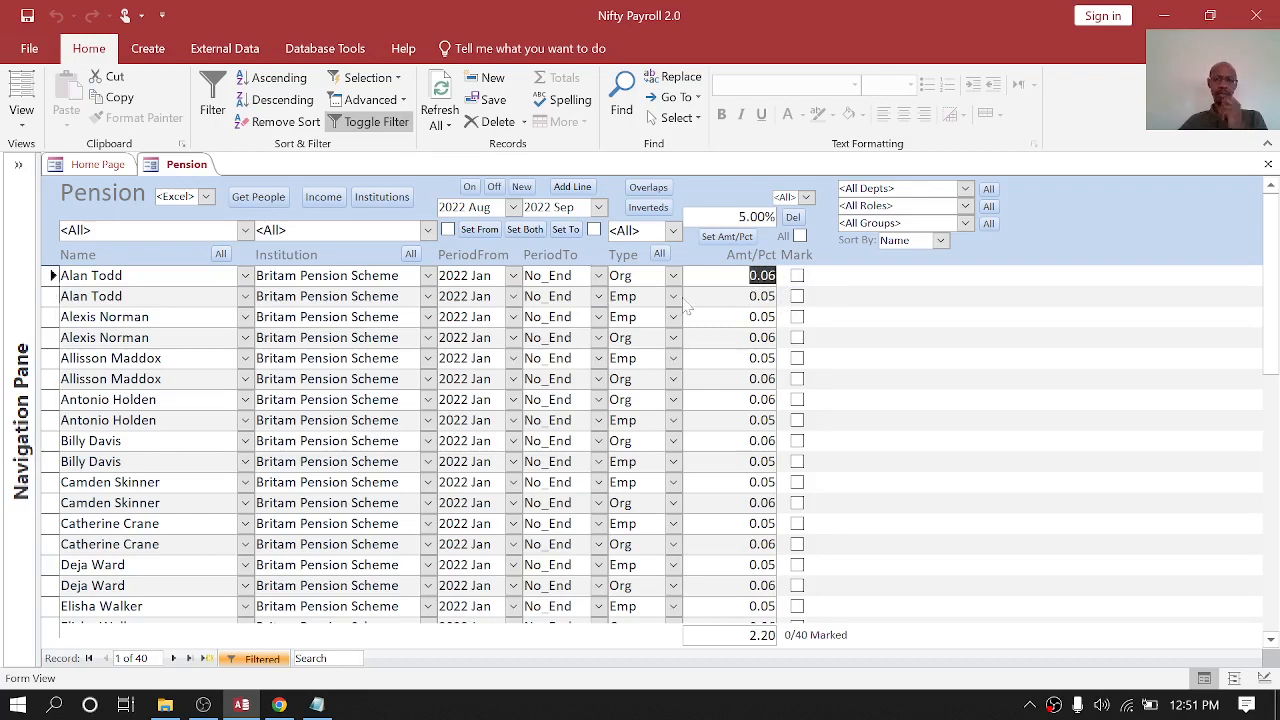
left_click(1268, 164)
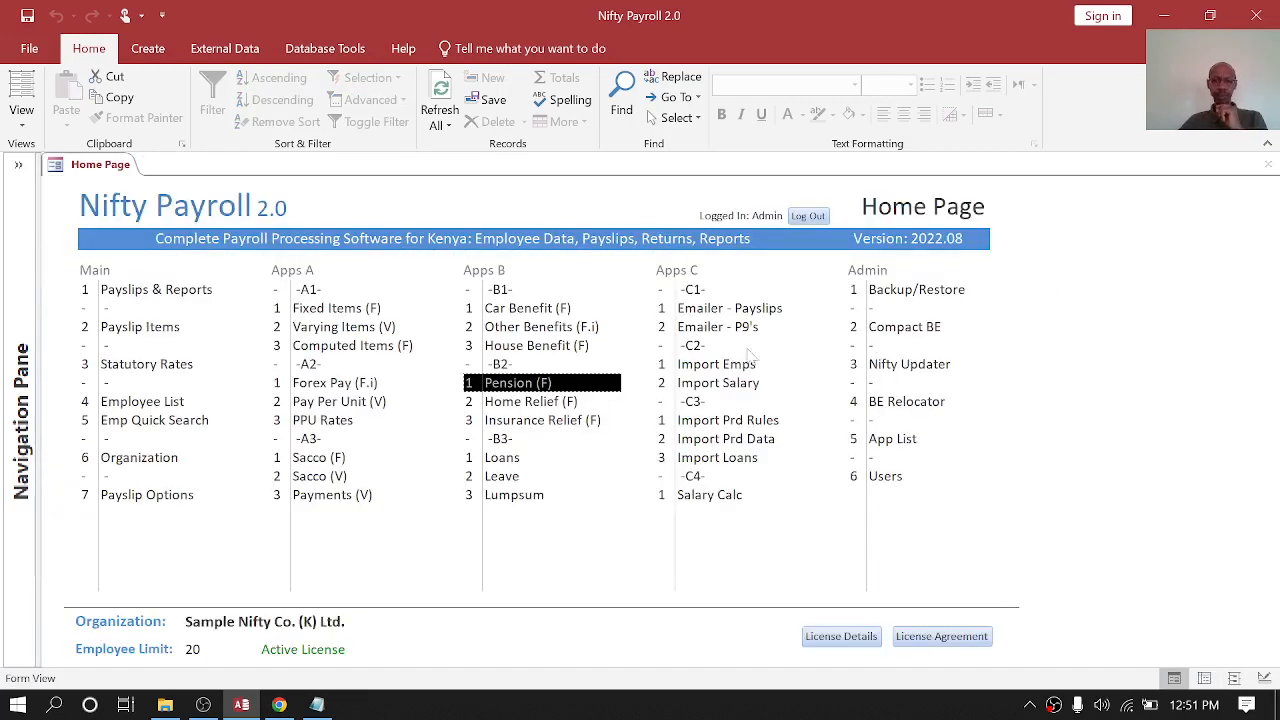
Step: Open Home Relief, view the relief types in the filter and the existing entry, and examine that entry's amount
left_click(515, 401)
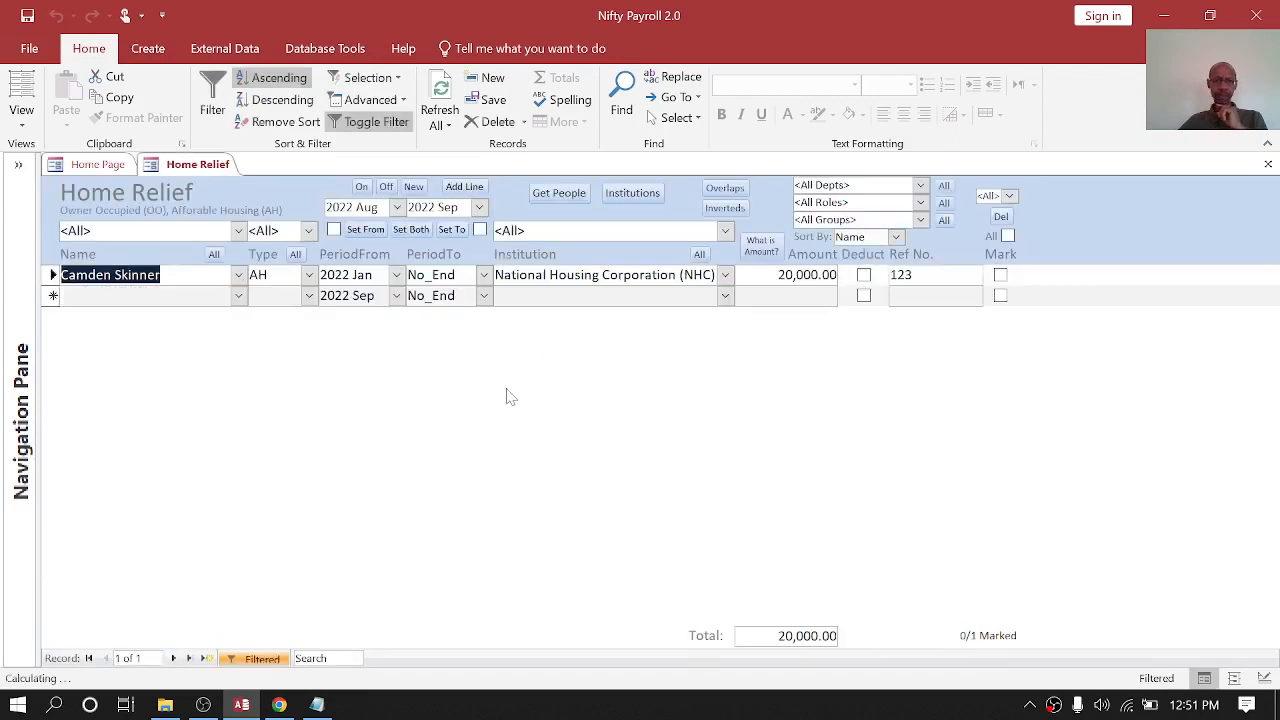
left_click(309, 231)
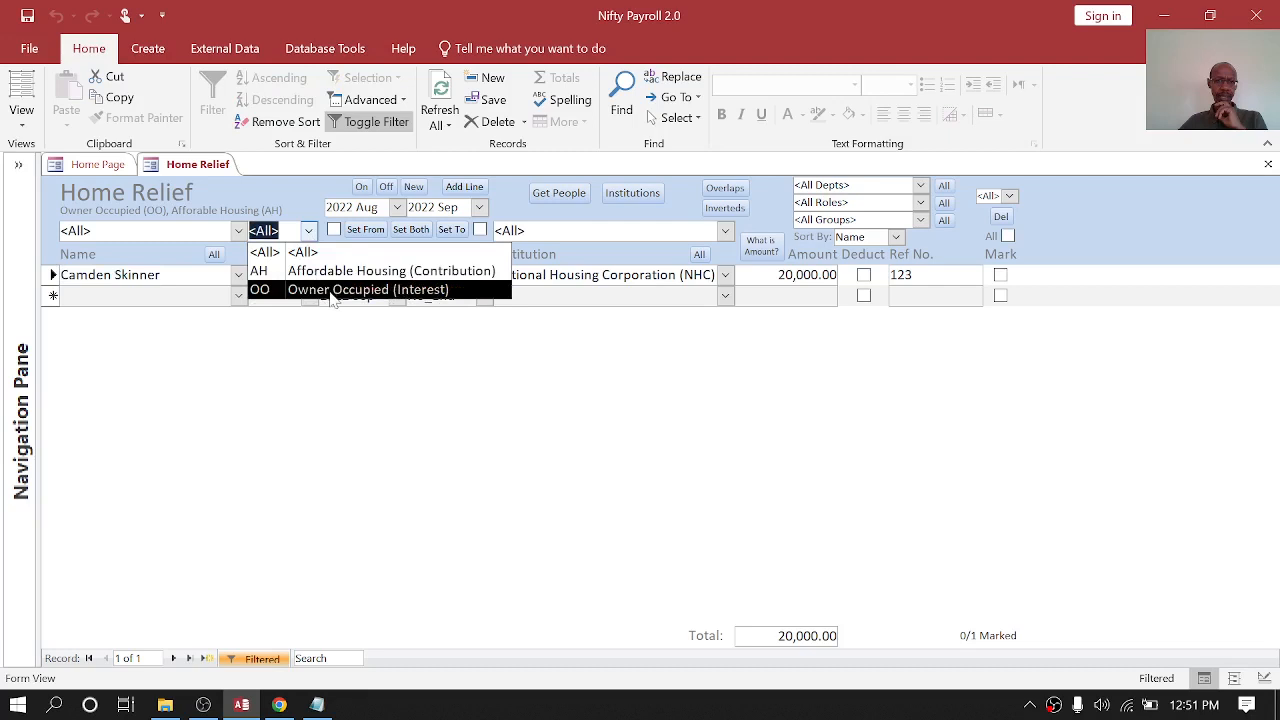
left_click(320, 360)
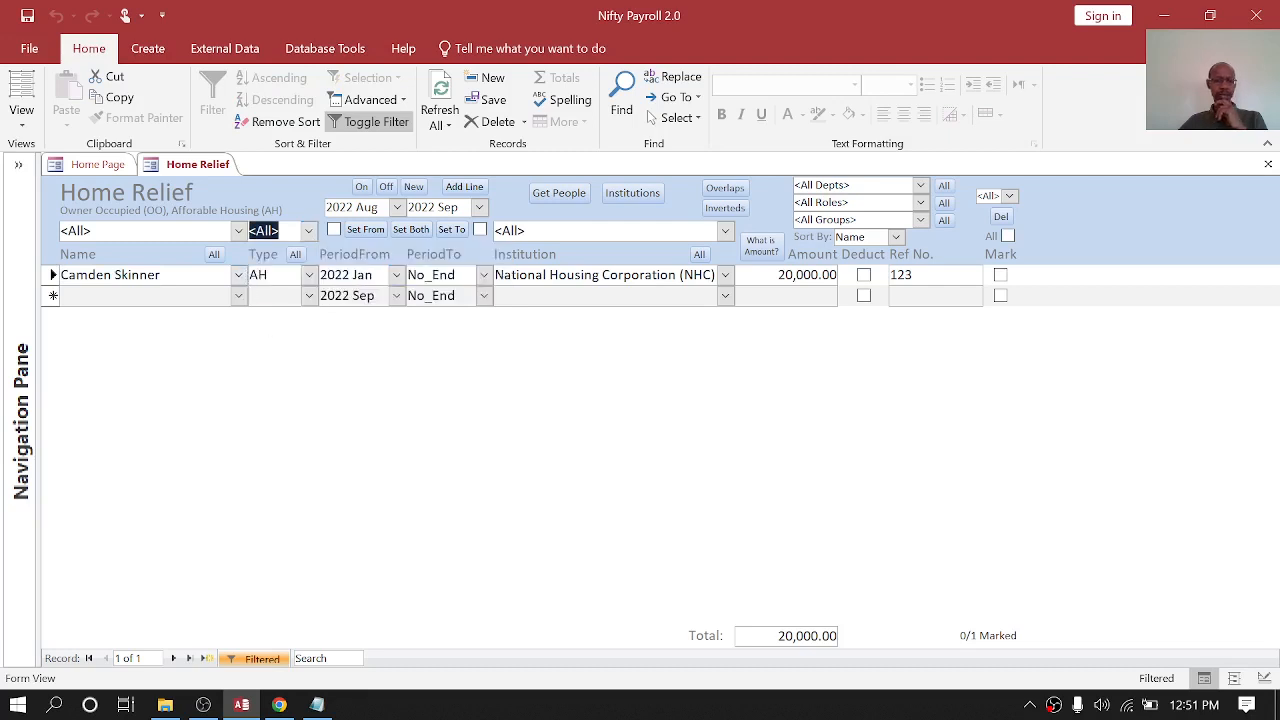
left_click(309, 276)
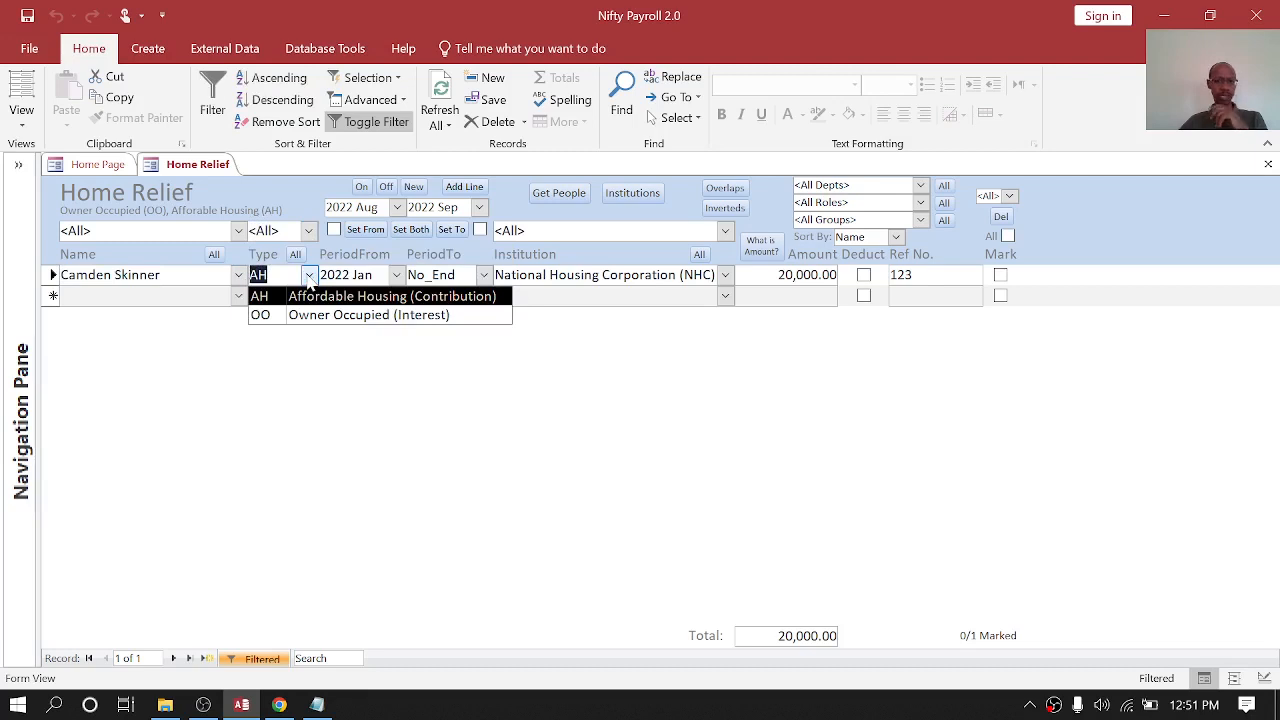
key("Tab")
key("Tab")
key("Tab")
key("Tab")
left_click_drag(823, 275, 831, 275)
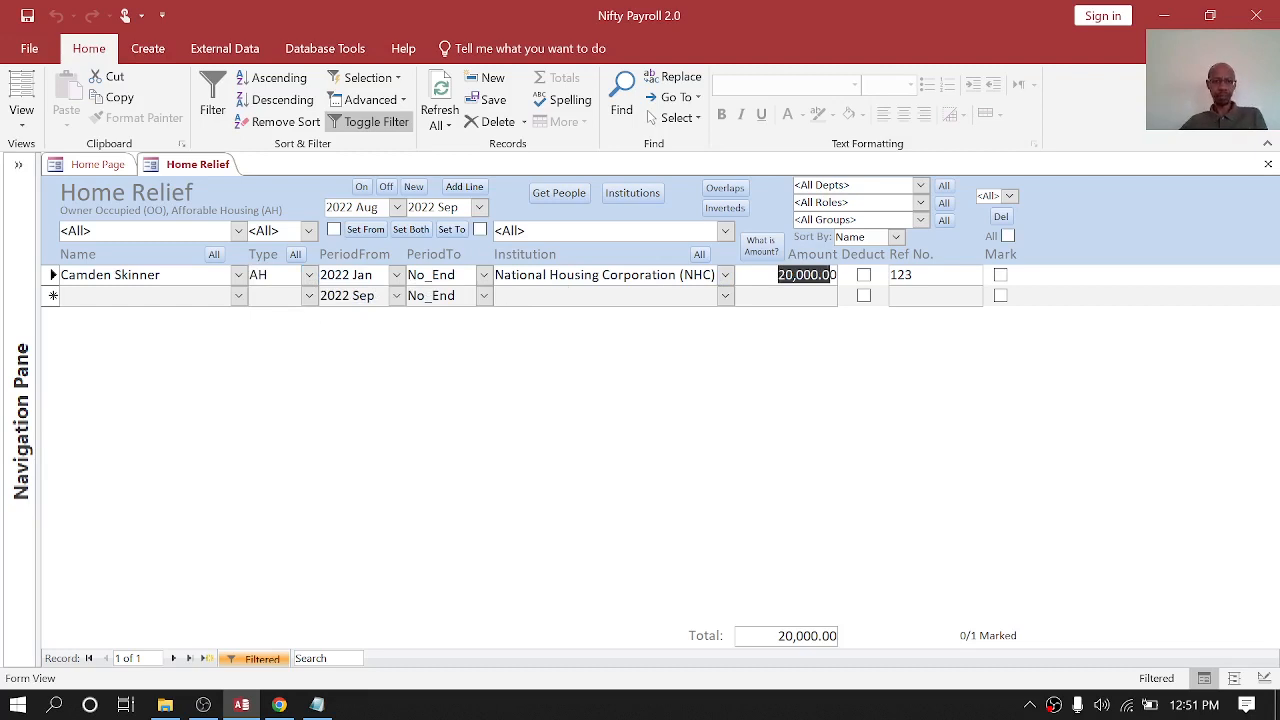
Step: Compare the existing entry's relief types with the institution choices for a new line, review the Home Institutions list, and close both forms
left_click(310, 276)
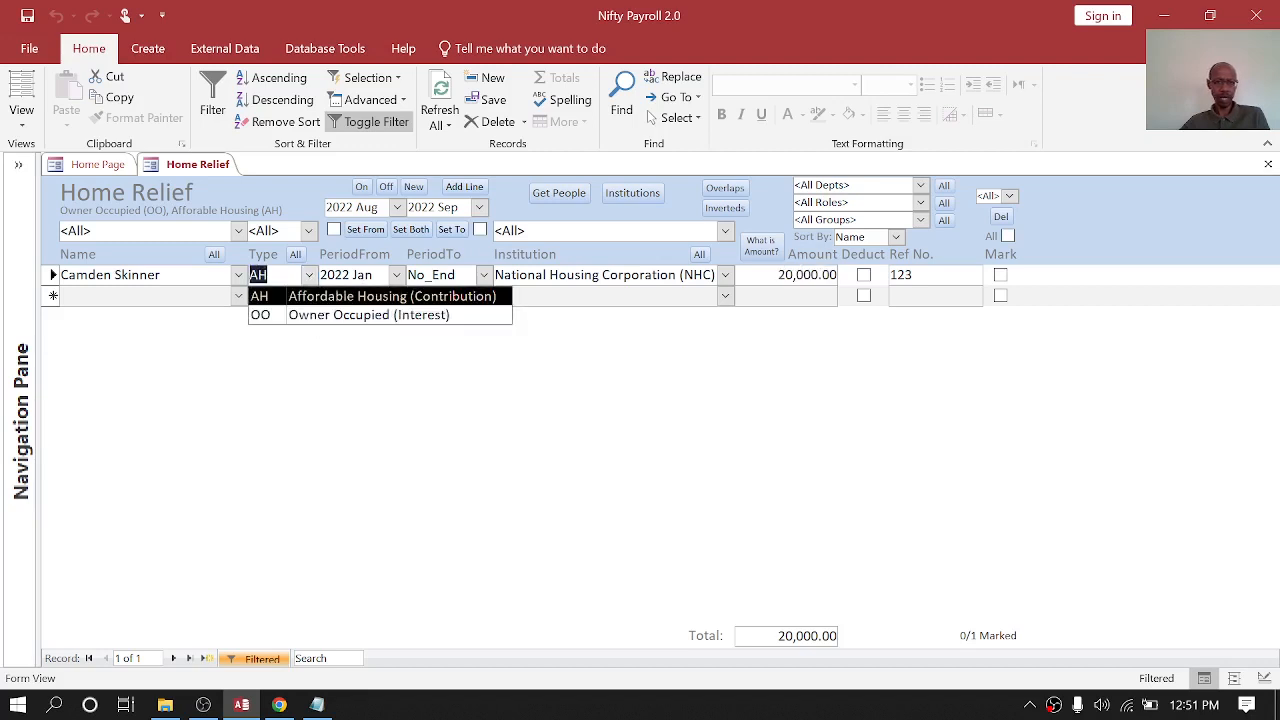
left_click(725, 297)
left_click(726, 298)
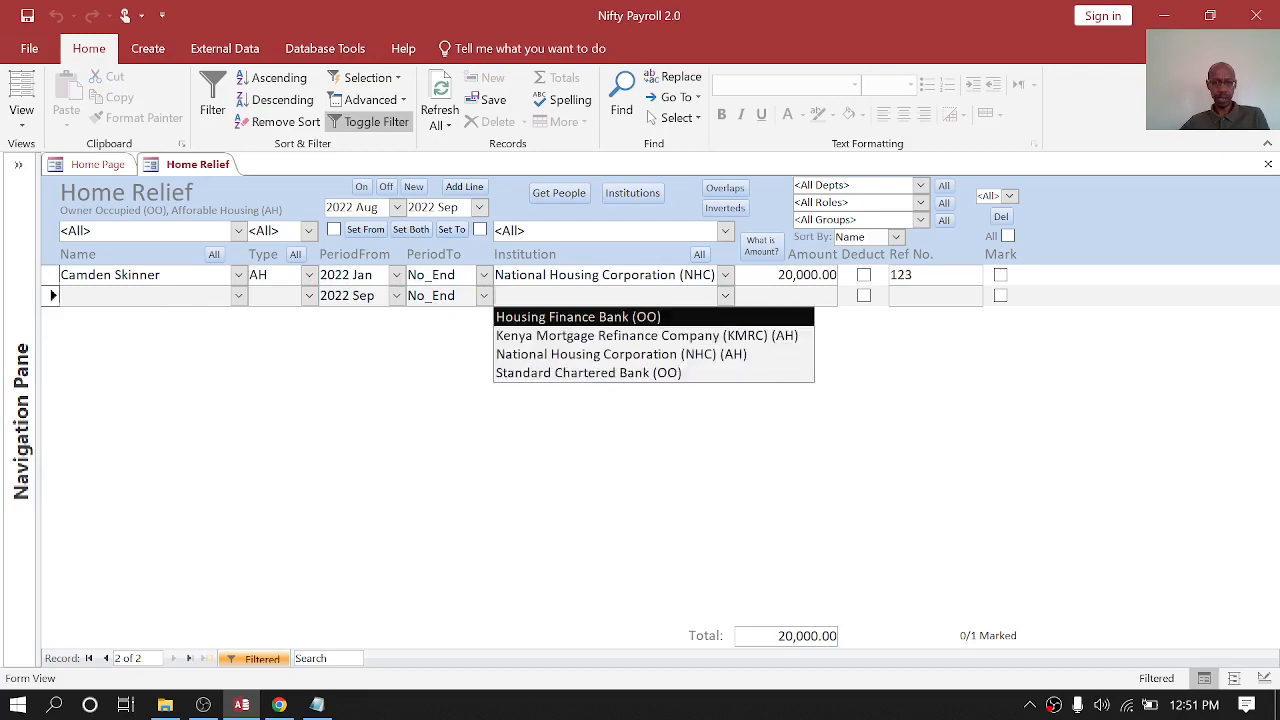
left_click(632, 195)
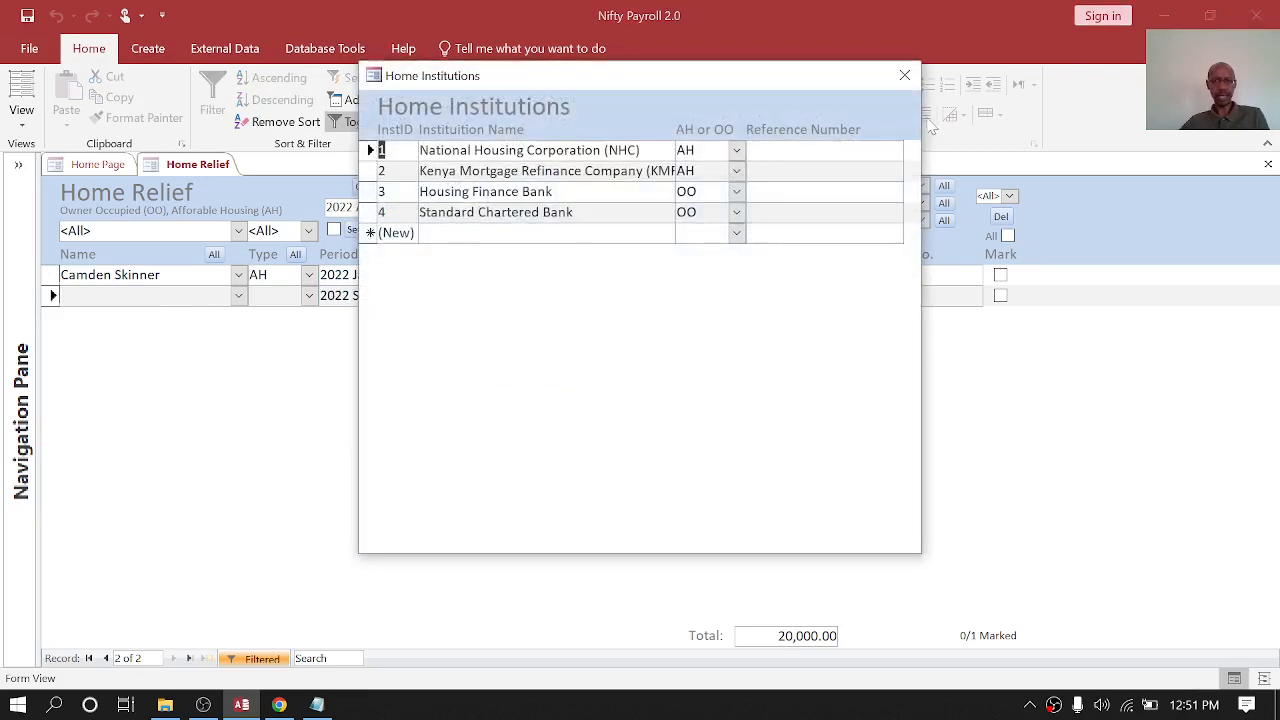
left_click(905, 77)
left_click(1268, 164)
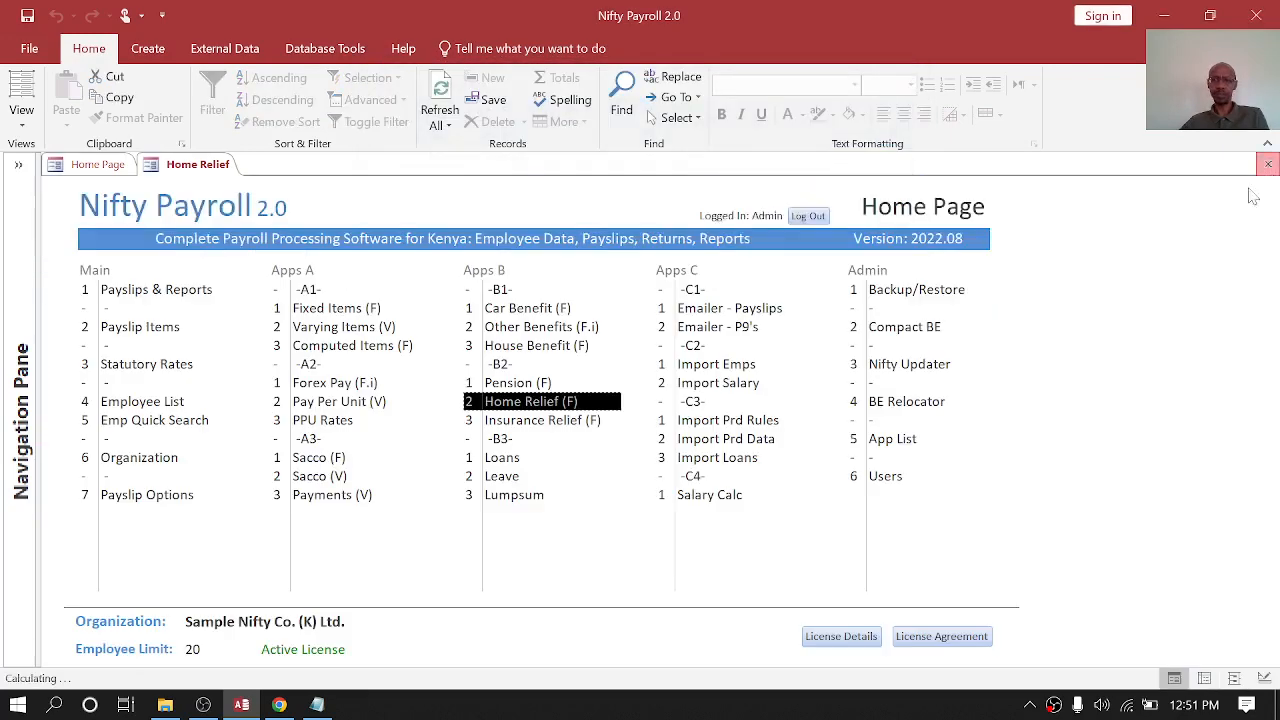
Step: Open Insurance Relief, review the Insurer list, and examine the first employee's premium
left_click(532, 421)
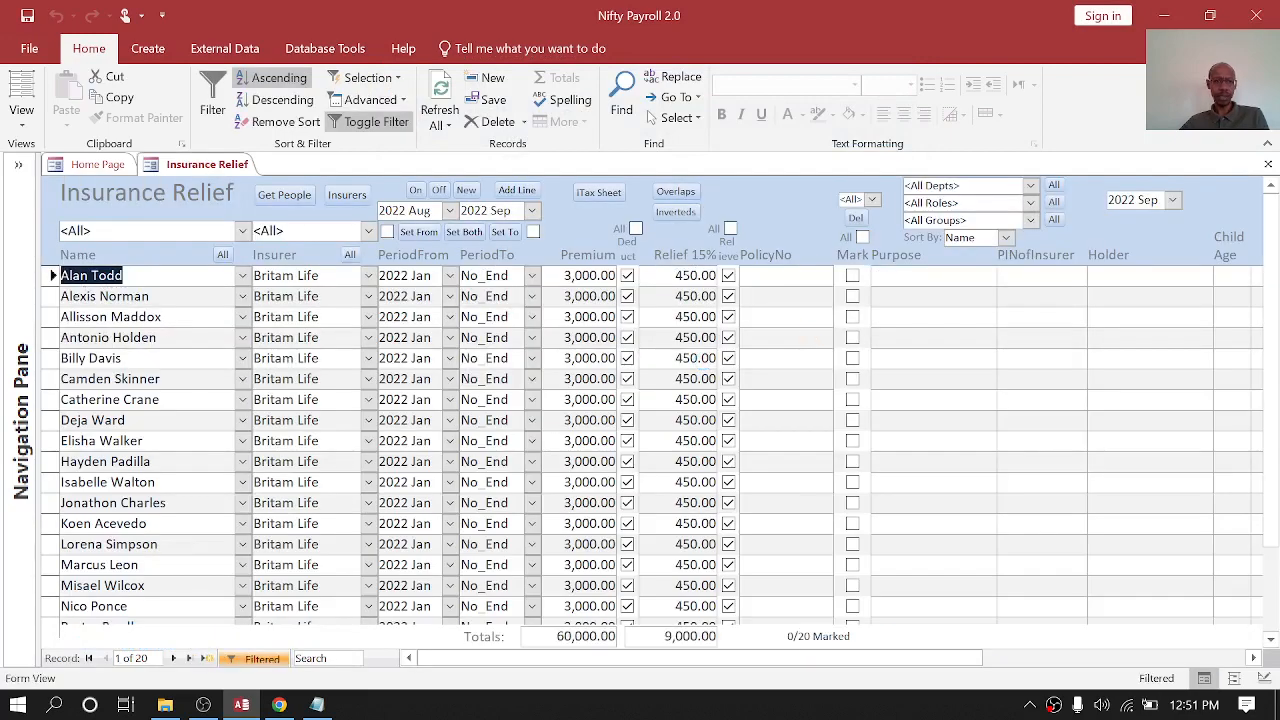
left_click(347, 195)
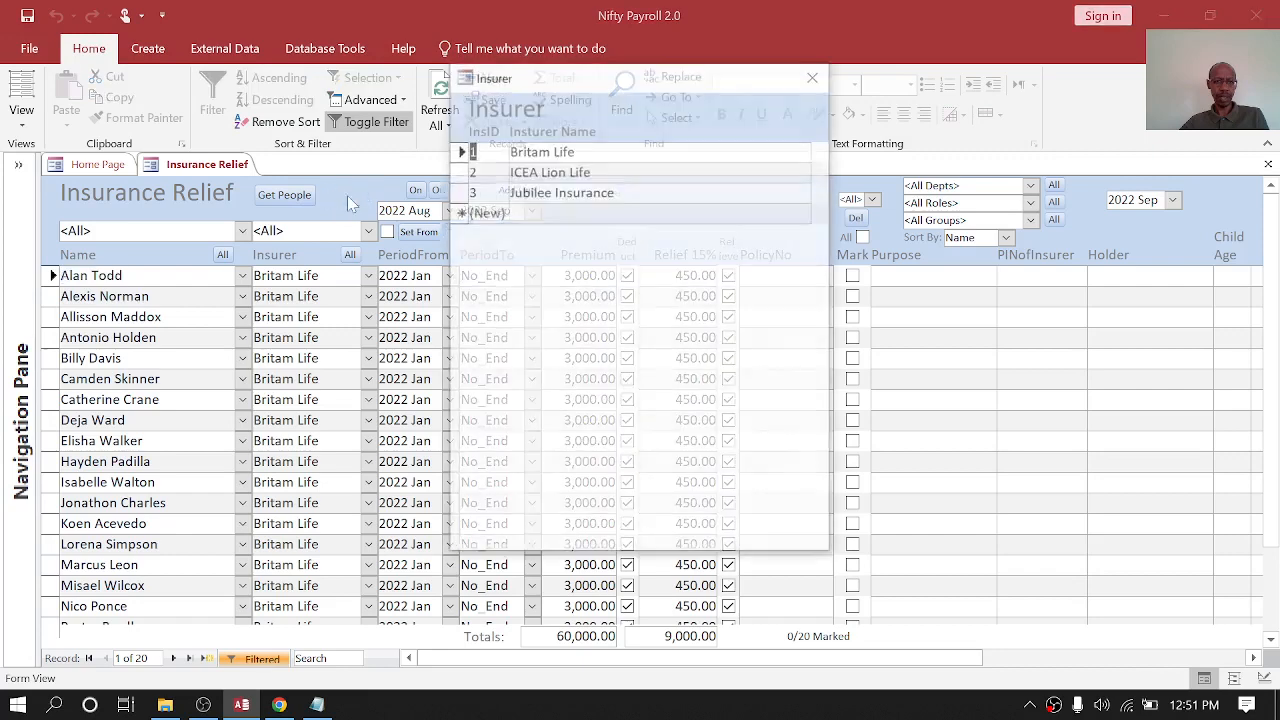
left_click(815, 79)
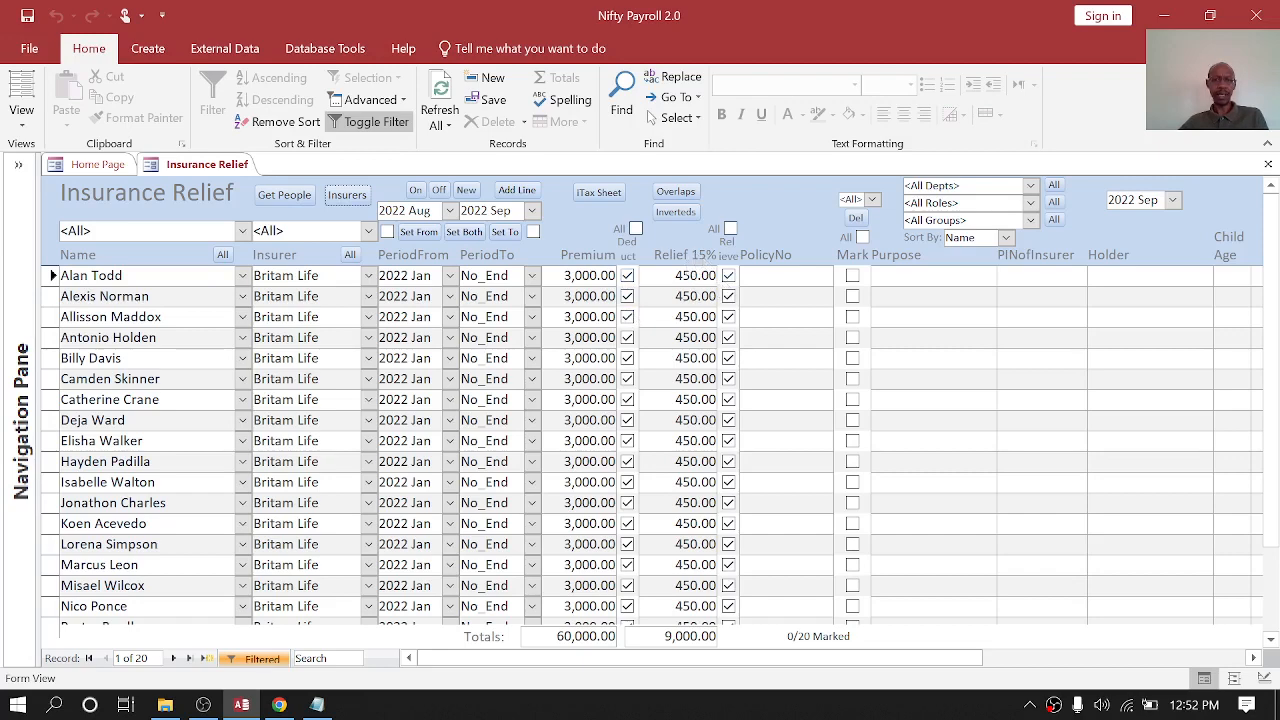
left_click(572, 276)
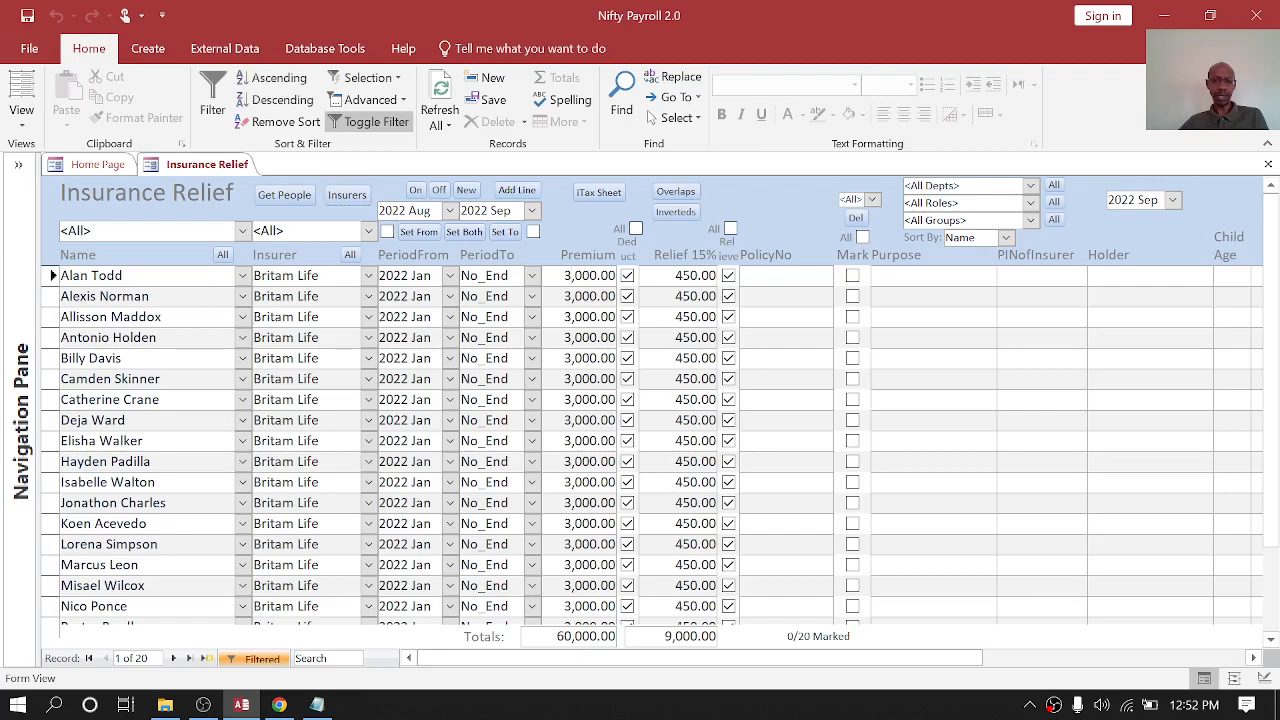
Step: Switch the first employee's insurance relief off and back on, look through the remaining policy columns, and close the form
left_click(728, 276)
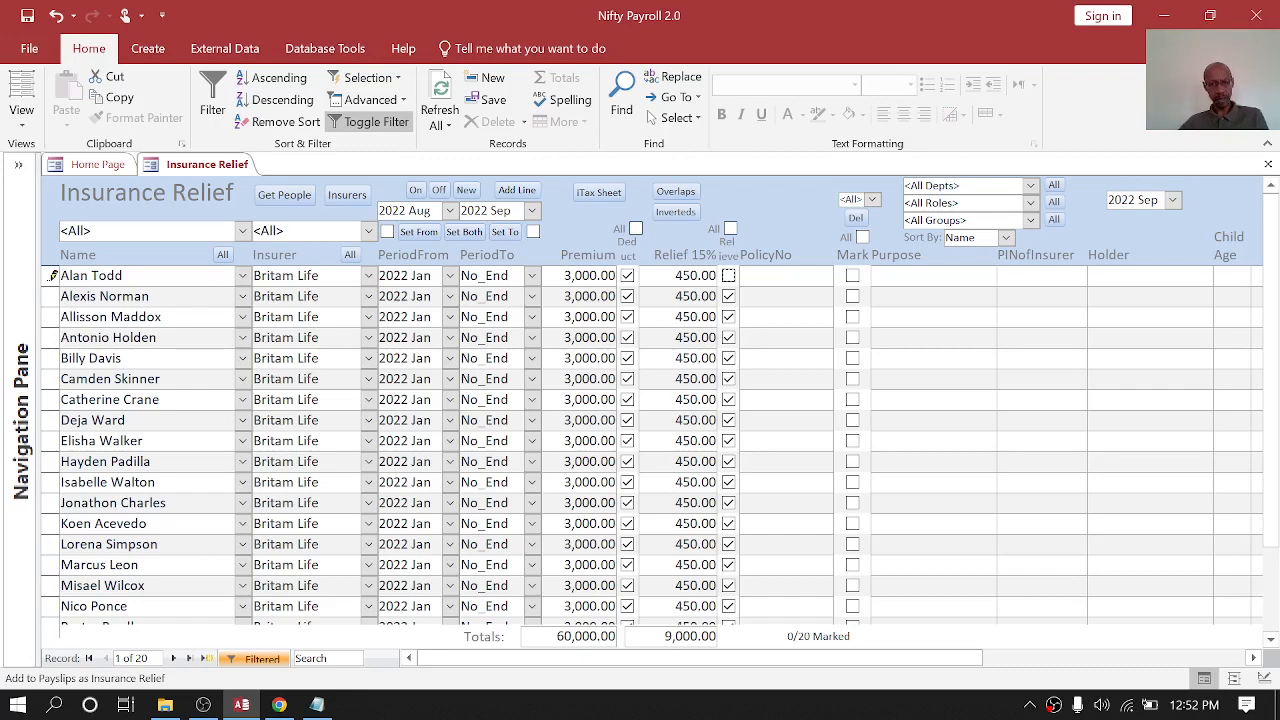
left_click(728, 276)
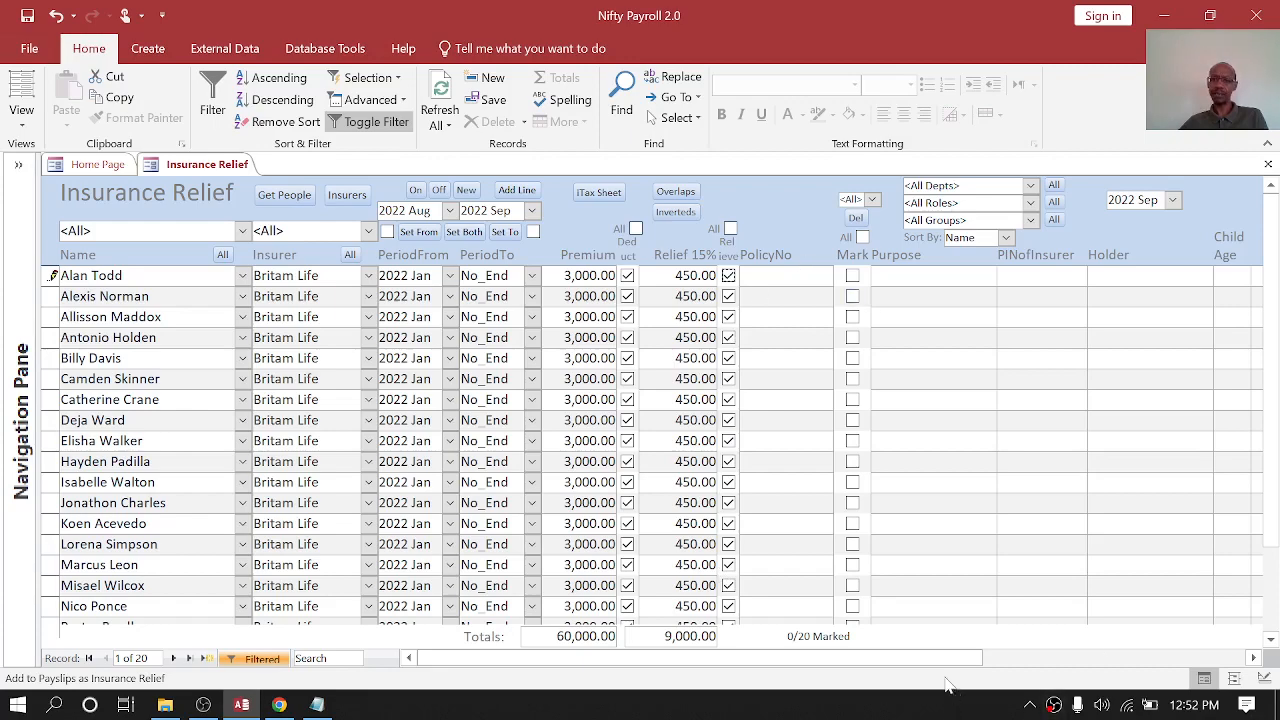
left_click_drag(945, 660, 1147, 651)
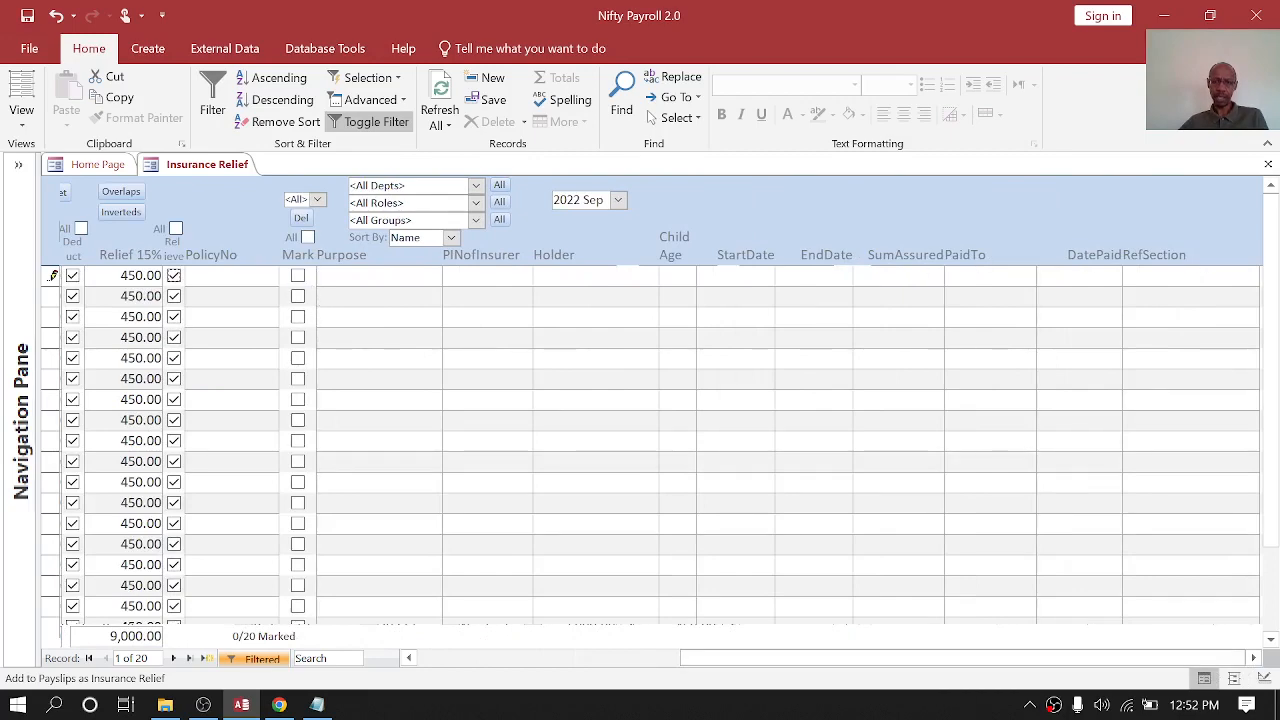
left_click_drag(846, 664, 473, 655)
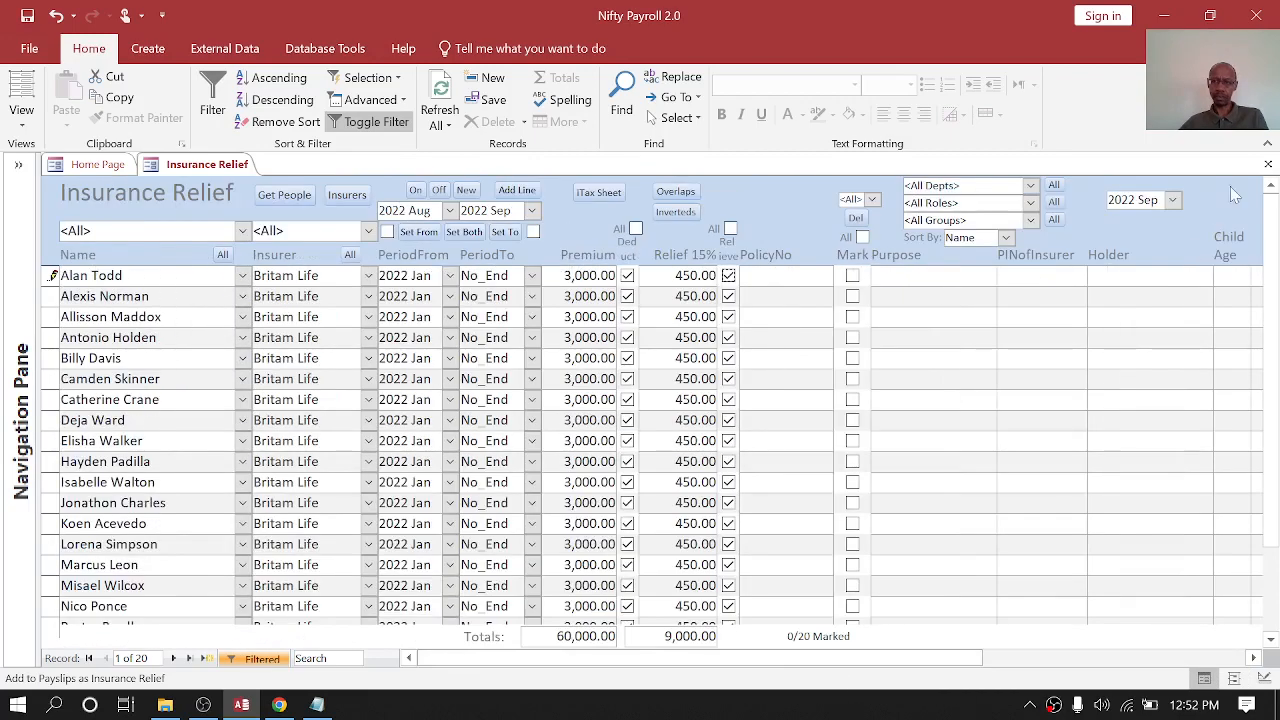
left_click(1268, 164)
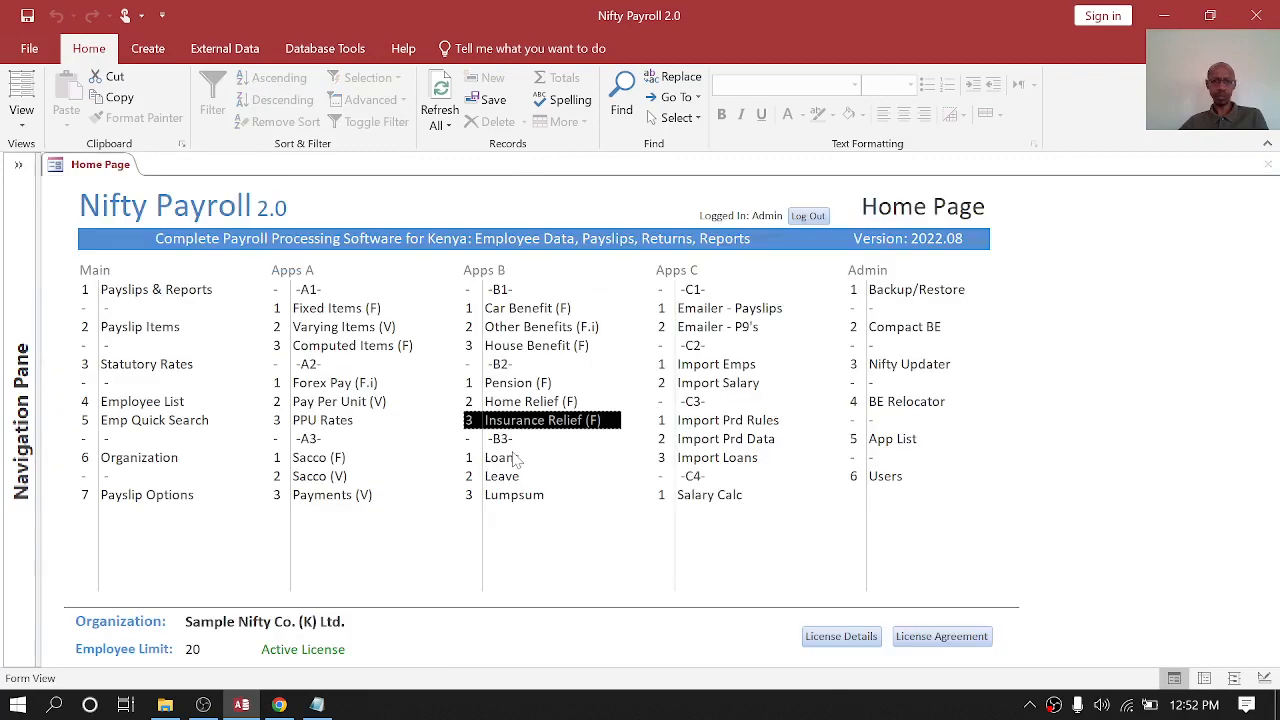